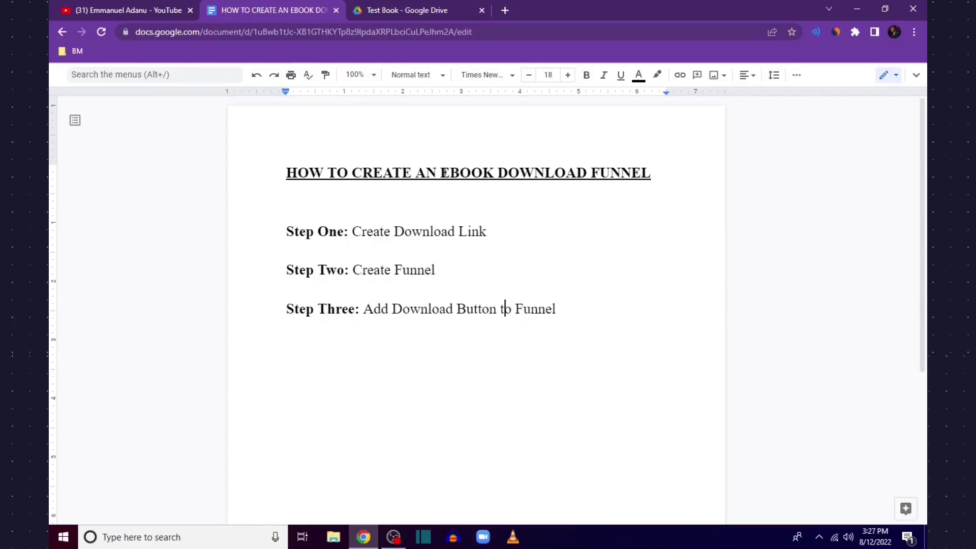
# Walk through the ebook funnel outline by highlighting the document title and the Step One line.
pyautogui.click(505, 309)
pyautogui.click(441, 172)
pyautogui.moveTo(286, 173); pyautogui.dragTo(841, 194)
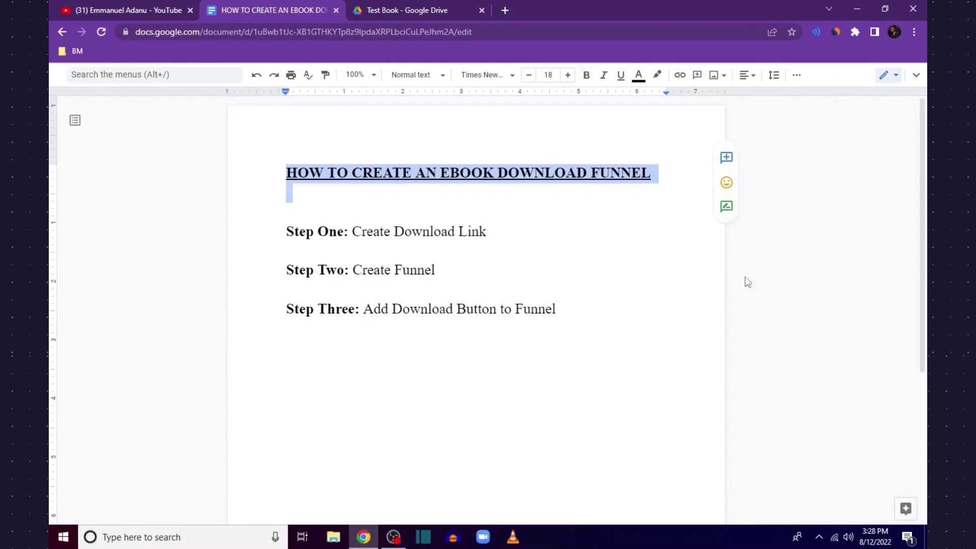
pyautogui.moveTo(286, 231); pyautogui.dragTo(488, 233)
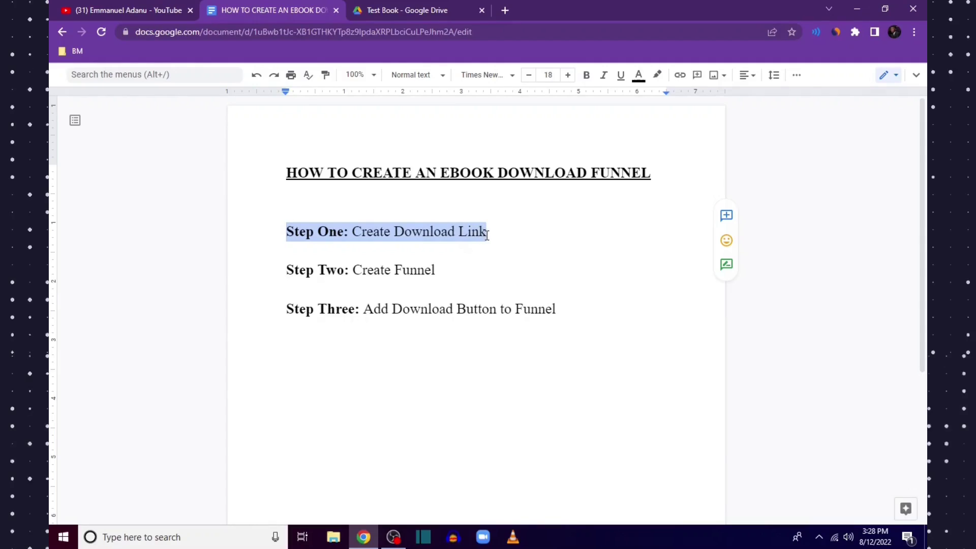
pyautogui.click(487, 233)
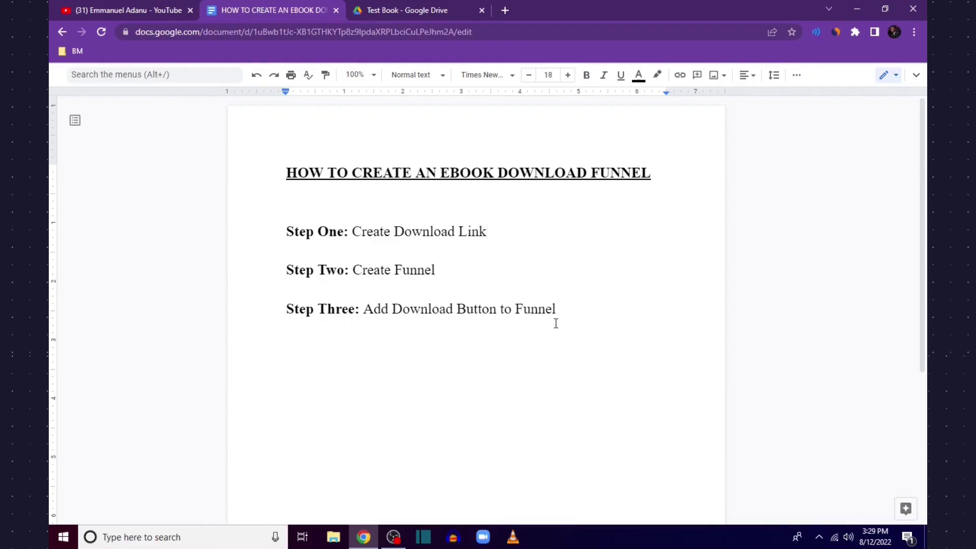
# Highlight the Create Funnel and Step Three lines, then switch to the empty Test Book Drive folder.
pyautogui.click(355, 272)
pyautogui.hotkey('shift', 'Down')
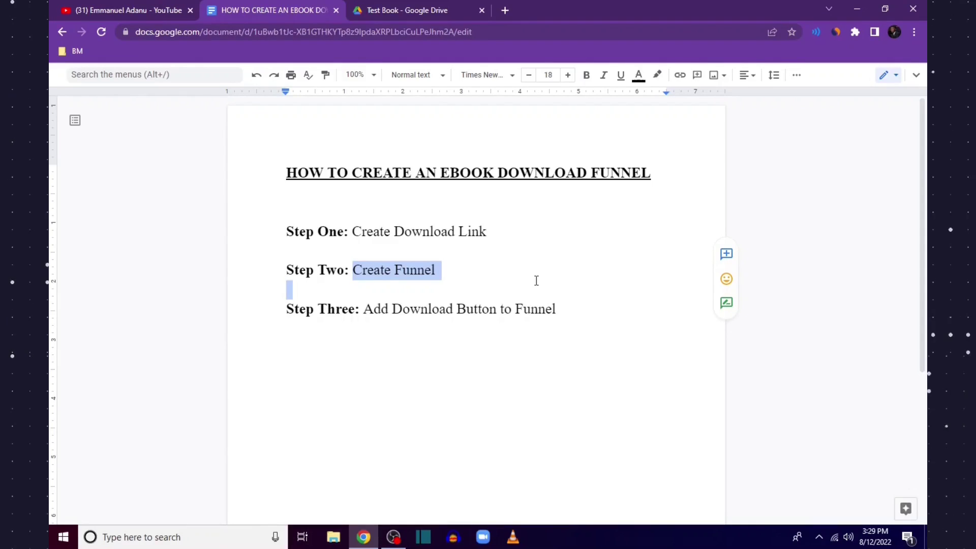
pyautogui.moveTo(559, 314); pyautogui.dragTo(363, 311)
pyautogui.moveTo(270, 234); pyautogui.dragTo(547, 312)
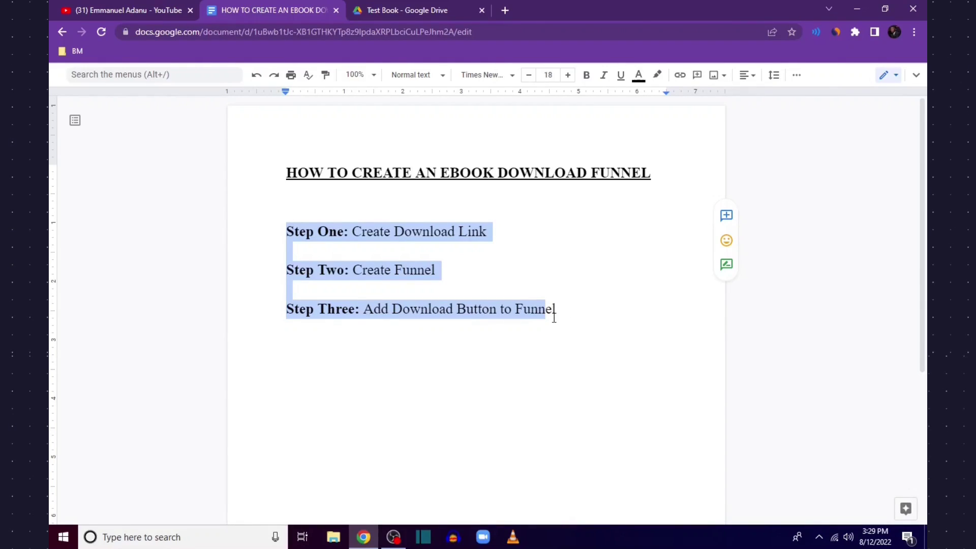
pyautogui.click(395, 10)
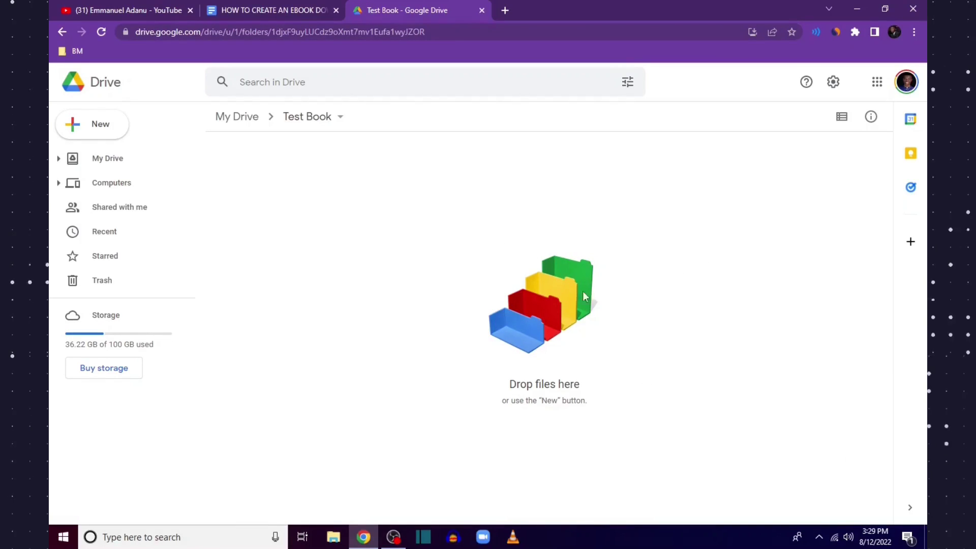
# Upload Test Book from Downloads into the Test Book Drive folder.
pyautogui.click(108, 125)
pyautogui.click(154, 162)
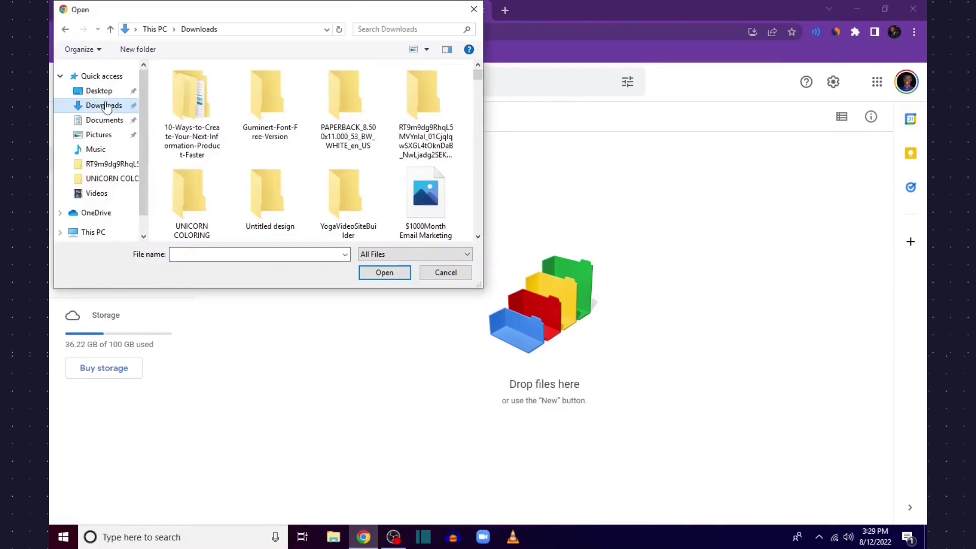
pyautogui.click(169, 113)
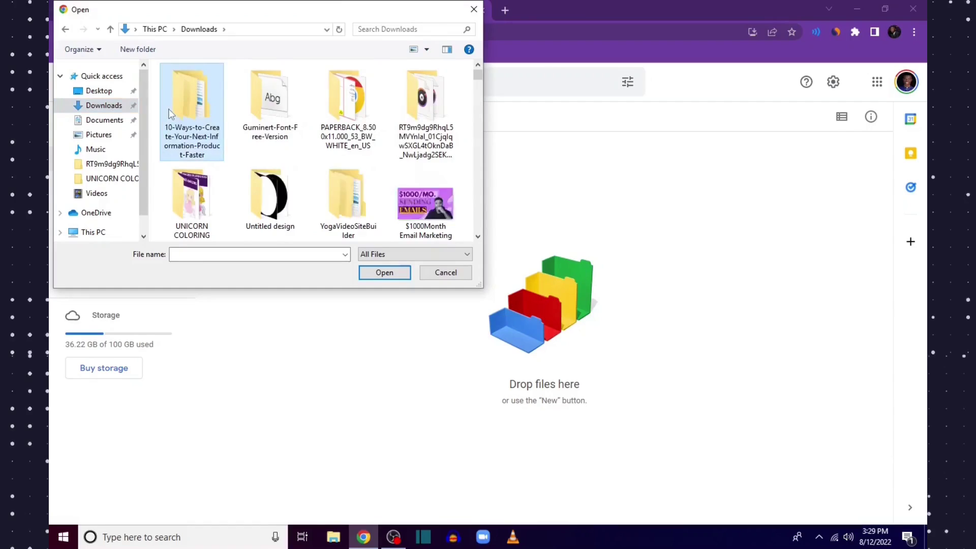
pyautogui.press('t')
pyautogui.doubleClick(345, 101)
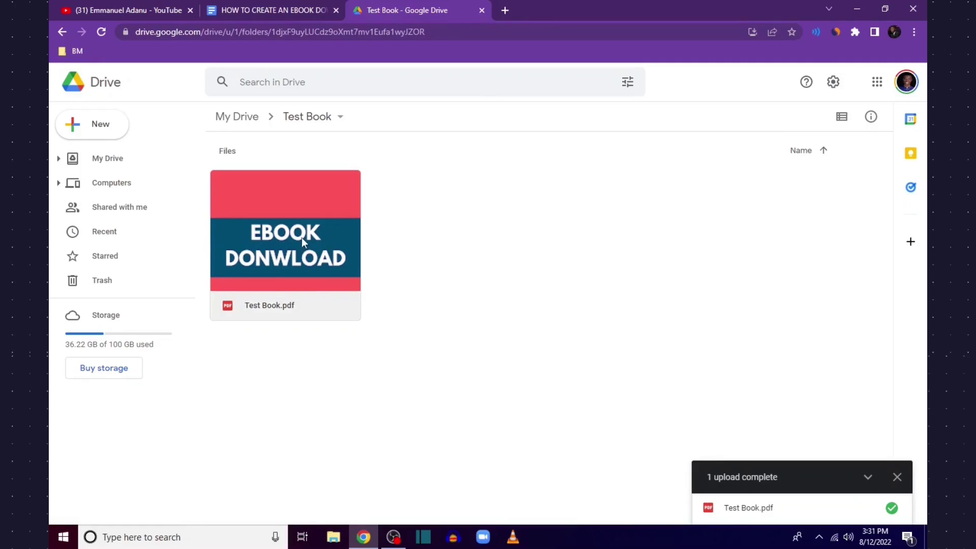
# Open the uploaded Test Book.pdf preview and scroll through its five pages.
pyautogui.click(301, 240)
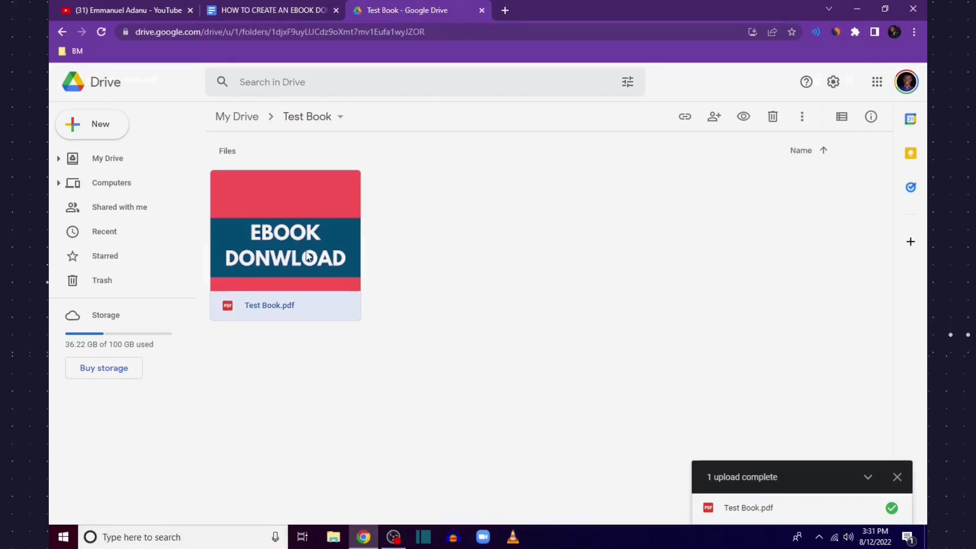
pyautogui.scroll(5, 534, 284)
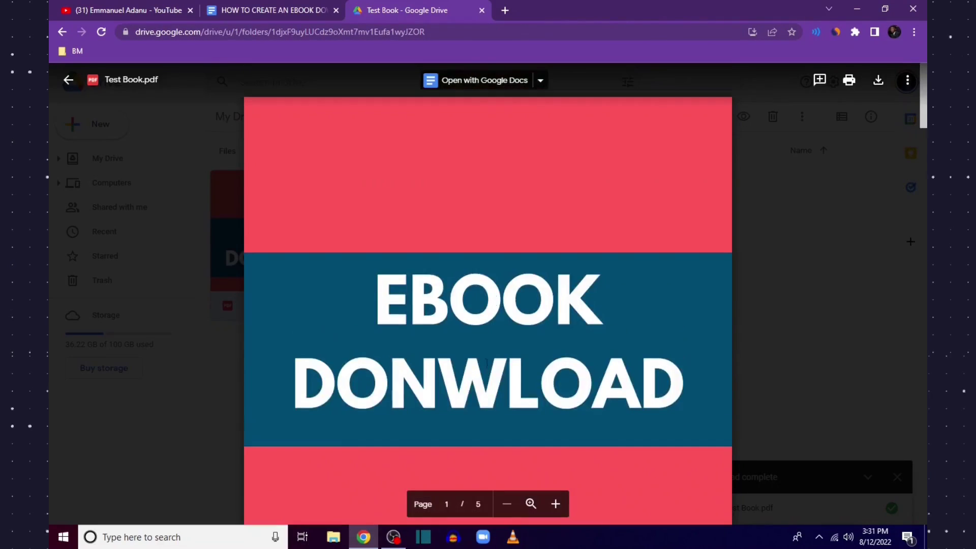
pyautogui.scroll(-10, 553, 400)
pyautogui.scroll(-5, 562, 361)
pyautogui.scroll(15, 562, 362)
pyautogui.click(67, 81)
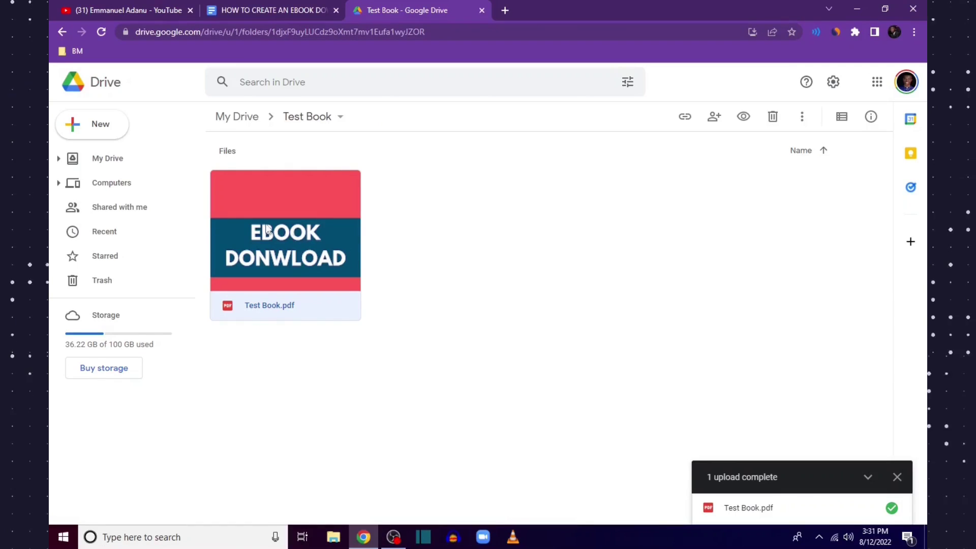
pyautogui.doubleClick(281, 235)
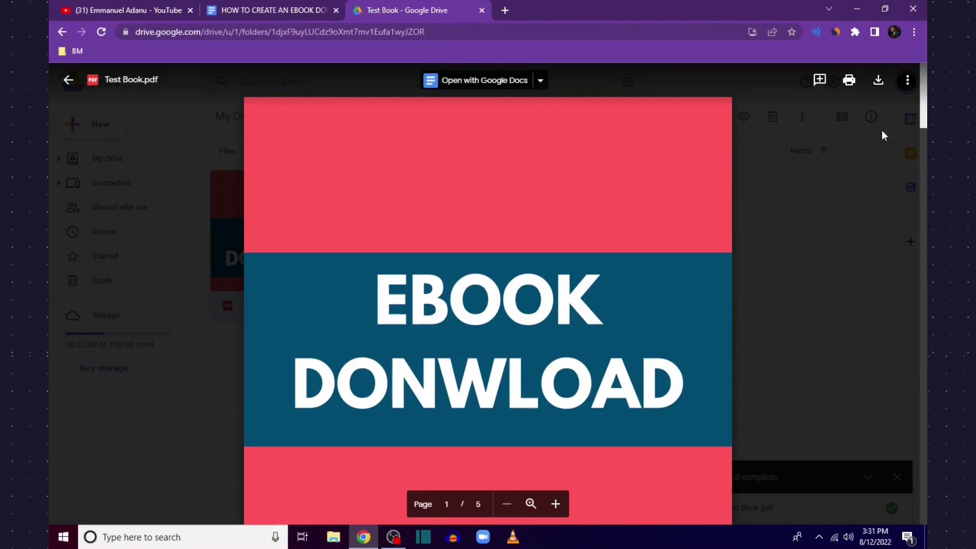
# Make Test Book.pdf viewable by anyone with the link and copy its share link.
pyautogui.click(908, 80)
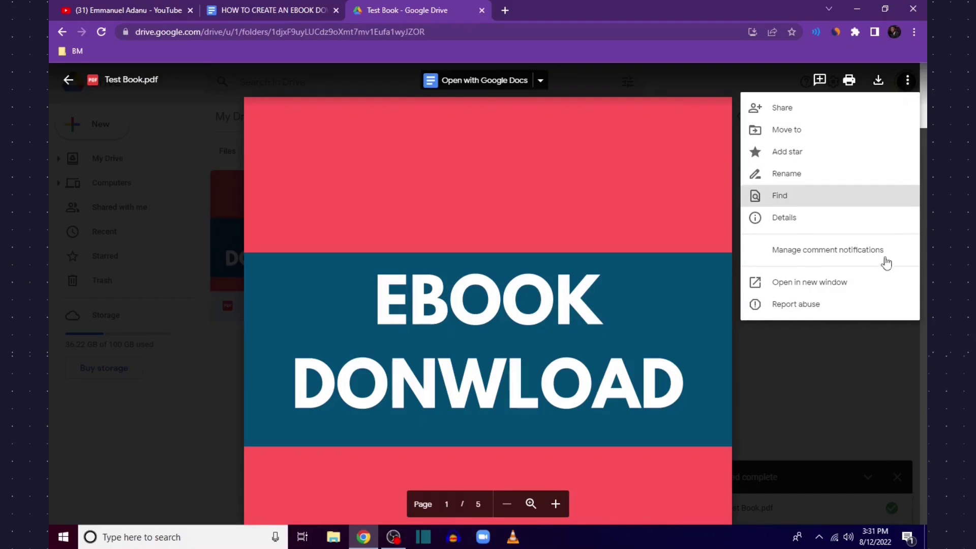
pyautogui.click(792, 111)
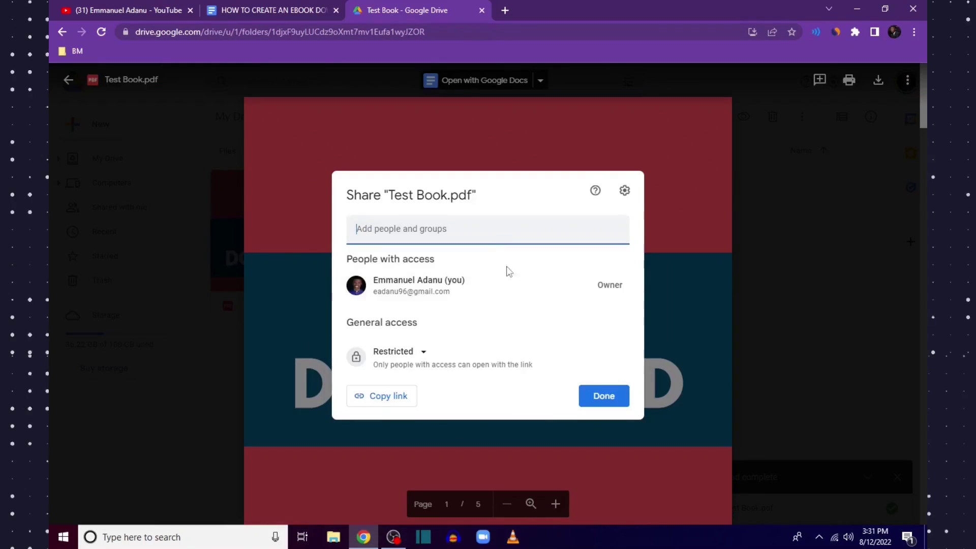
pyautogui.click(420, 354)
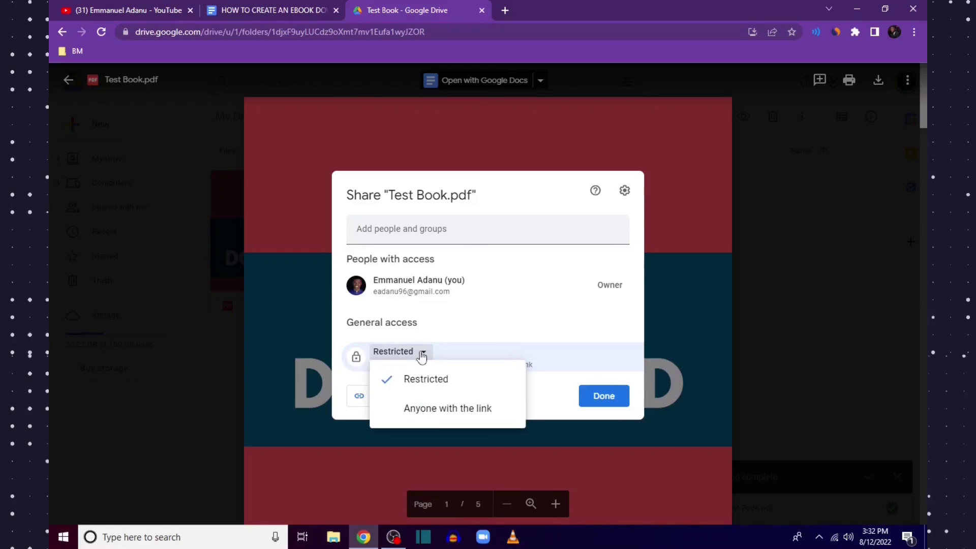
pyautogui.click(446, 409)
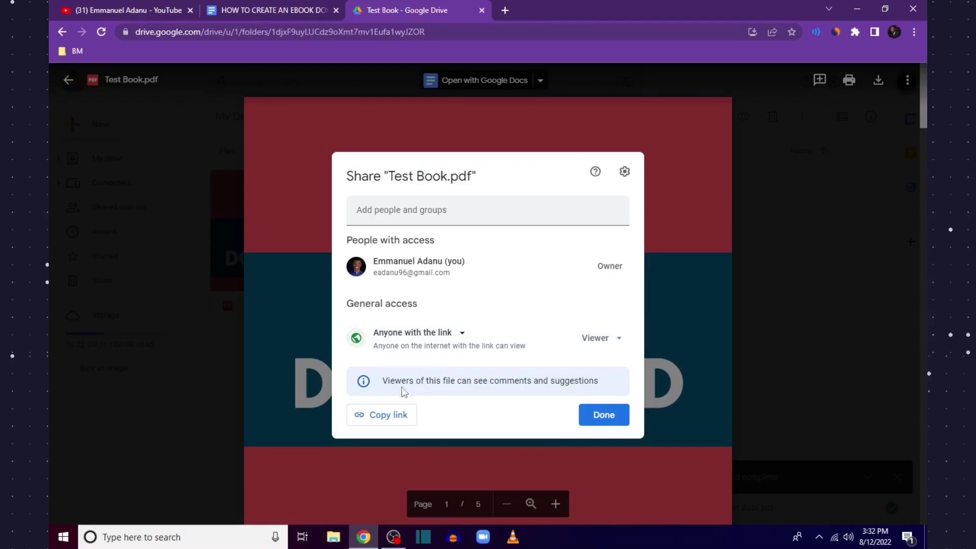
pyautogui.click(390, 415)
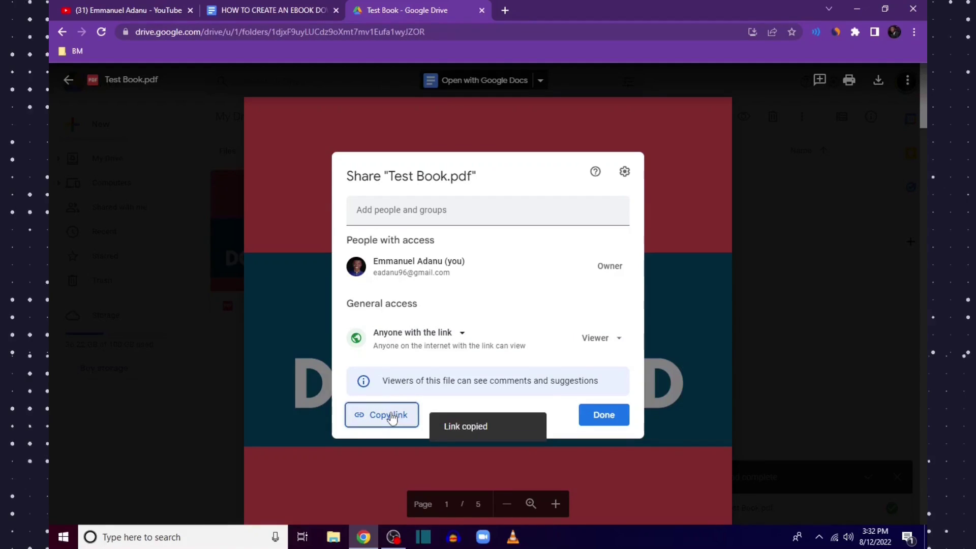
pyautogui.click(604, 415)
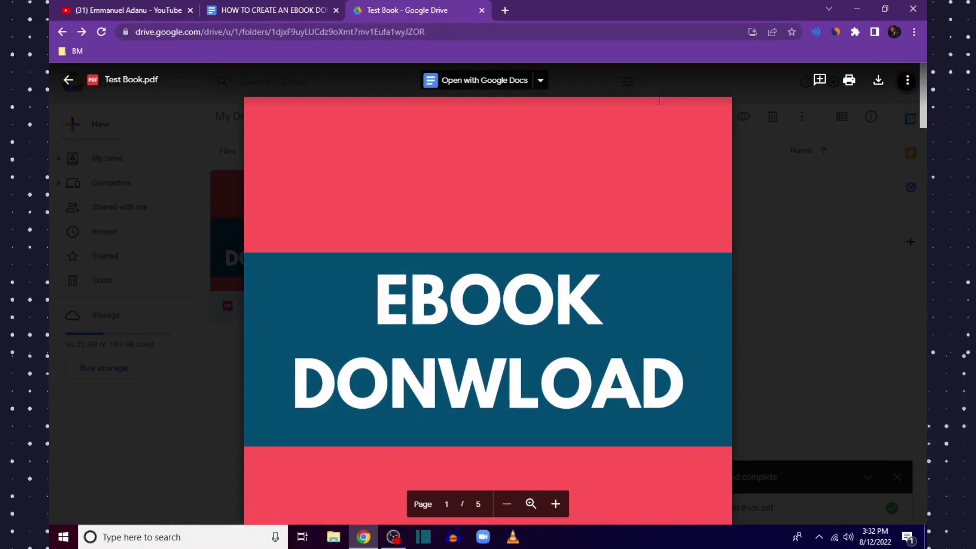
pyautogui.hotkey('ctrl', 'pageup')
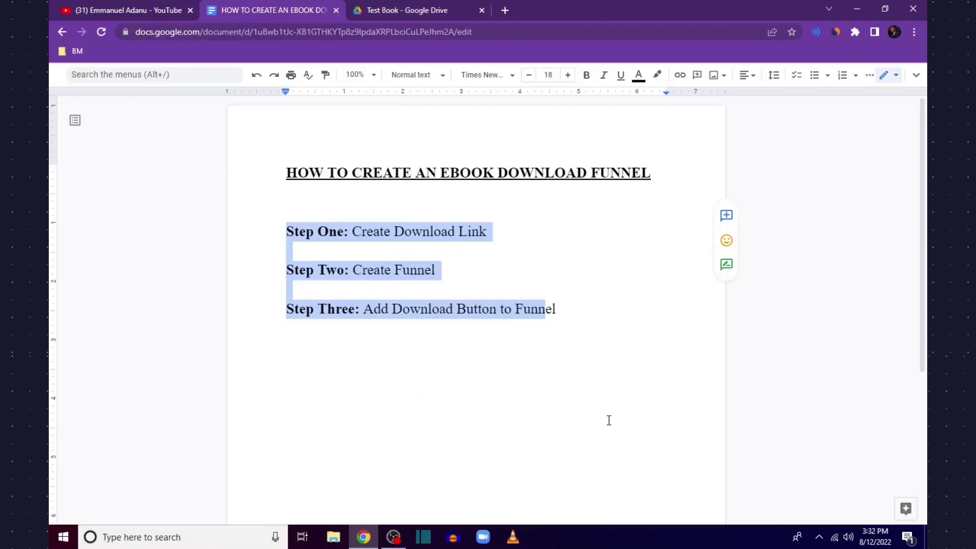
# Paste the Test Book.pdf share link below Step Three and copy it.
pyautogui.click(572, 313)
pyautogui.press('Return')
pyautogui.press('Return')
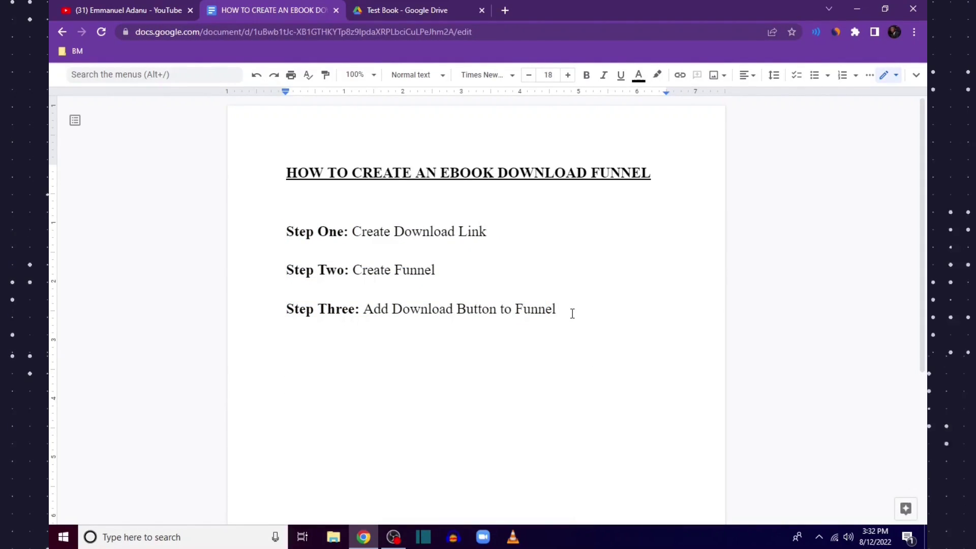
pyautogui.hotkey('ctrl', 'v')
pyautogui.moveTo(488, 426); pyautogui.dragTo(287, 385)
pyautogui.click(506, 429)
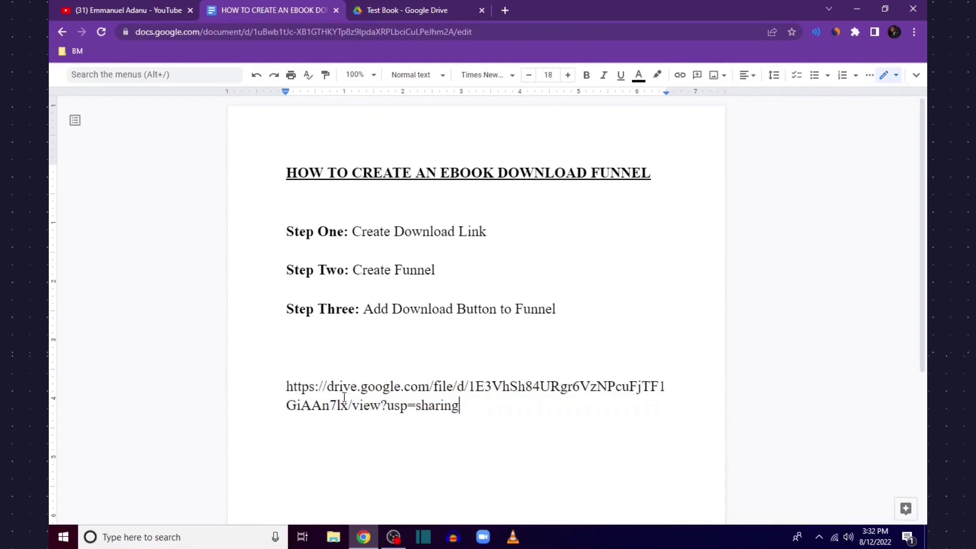
pyautogui.moveTo(274, 390); pyautogui.dragTo(466, 401)
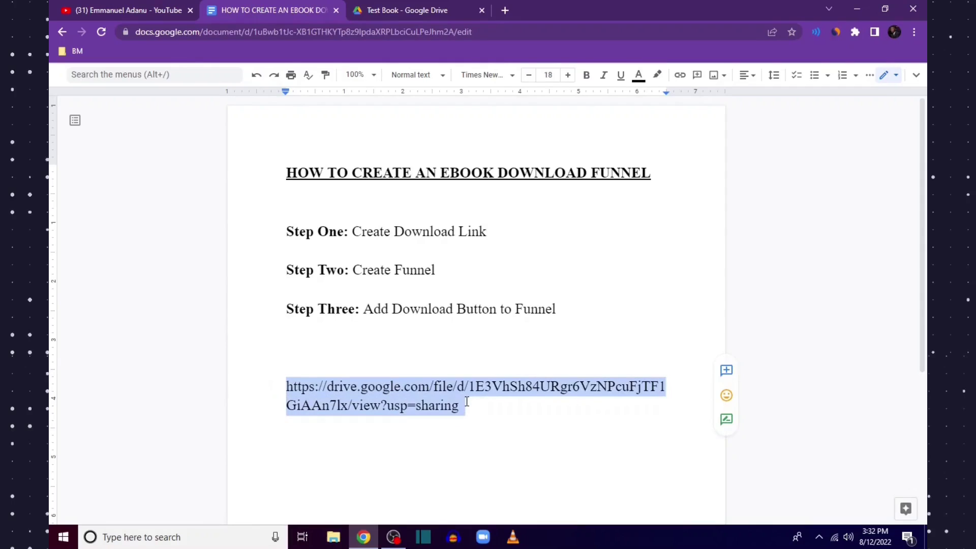
# Load the share link in a new tab to confirm it opens the PDF preview.
pyautogui.click(503, 10)
pyautogui.hotkey('ctrl', 'v')
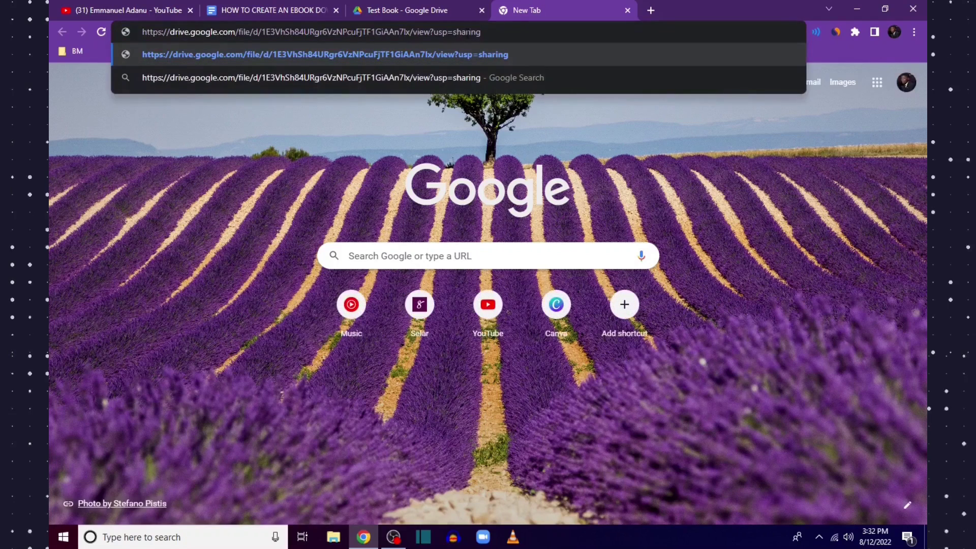
pyautogui.press('Return')
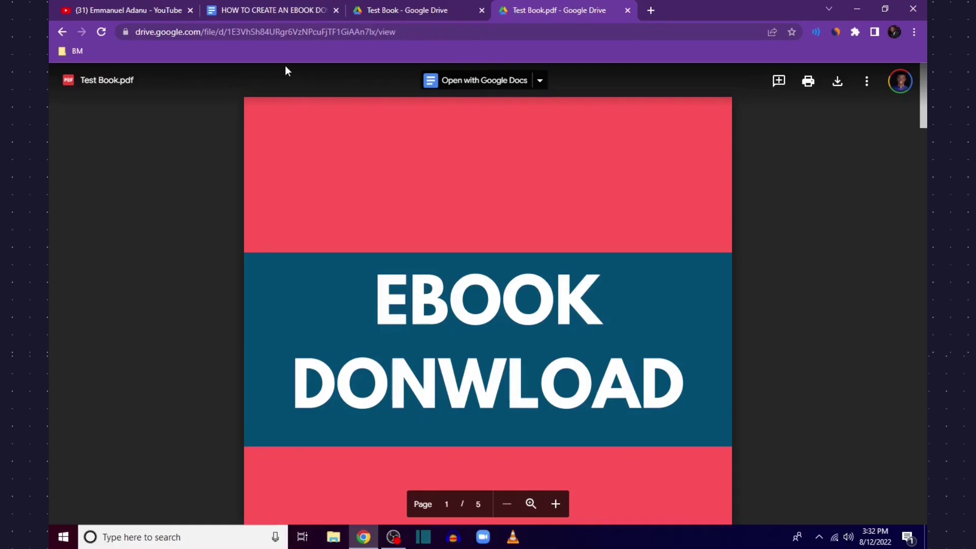
pyautogui.click(260, 10)
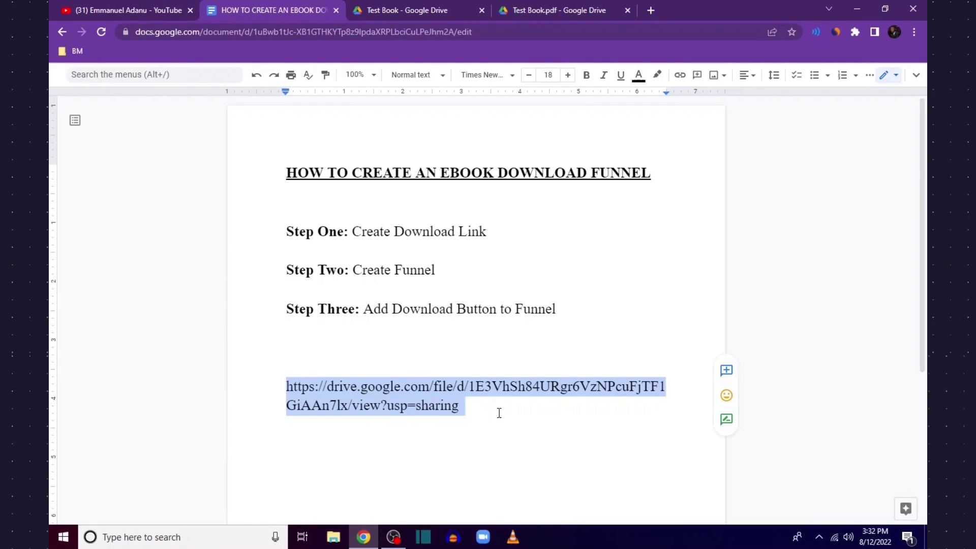
# Turn the share URL into a live link and paste a plain-text copy beneath it.
pyautogui.click(485, 415)
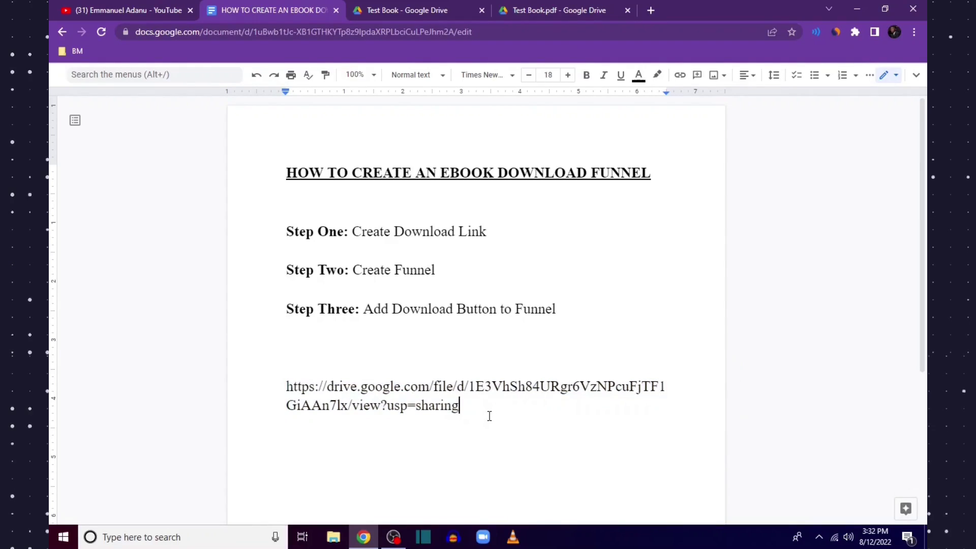
pyautogui.scroll(-2, 488, 422)
pyautogui.moveTo(270, 328); pyautogui.dragTo(464, 348)
pyautogui.click(510, 364)
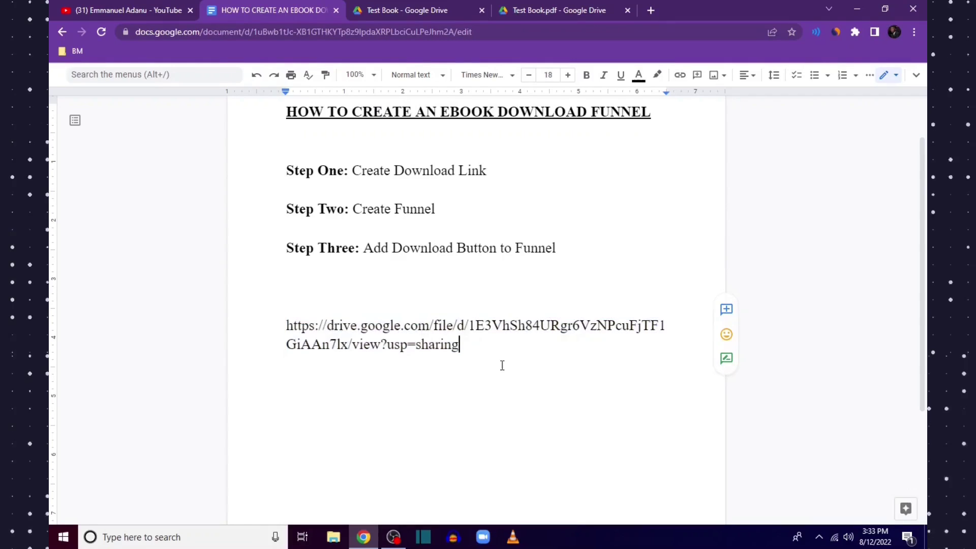
pyautogui.moveTo(276, 327); pyautogui.dragTo(467, 343)
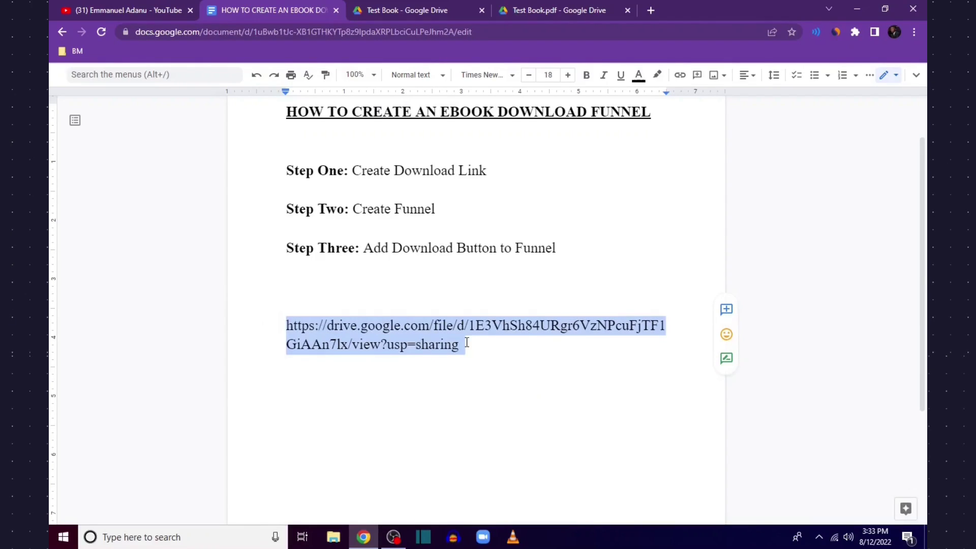
pyautogui.click(477, 351)
pyautogui.press('Return')
pyautogui.press('Return')
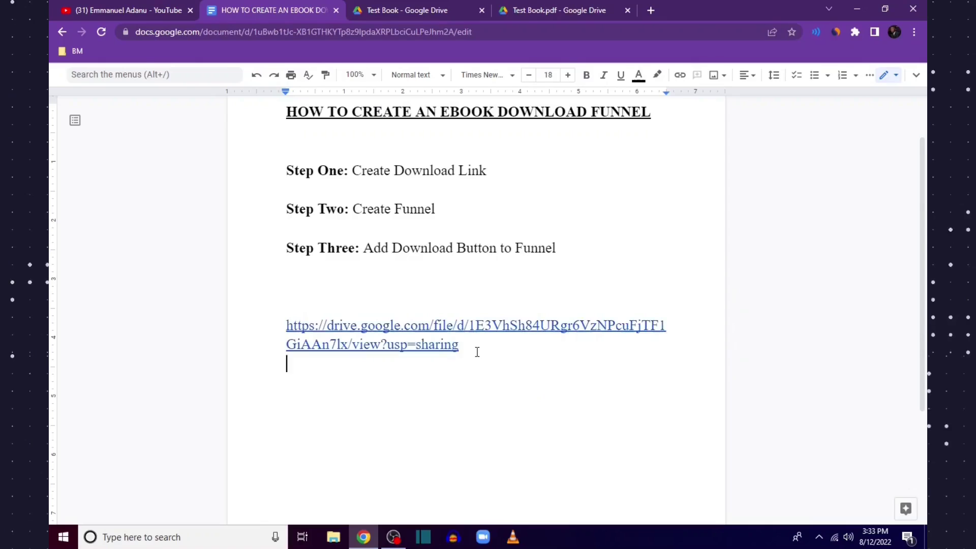
pyautogui.hotkey('ctrl', 'shift', 'v')
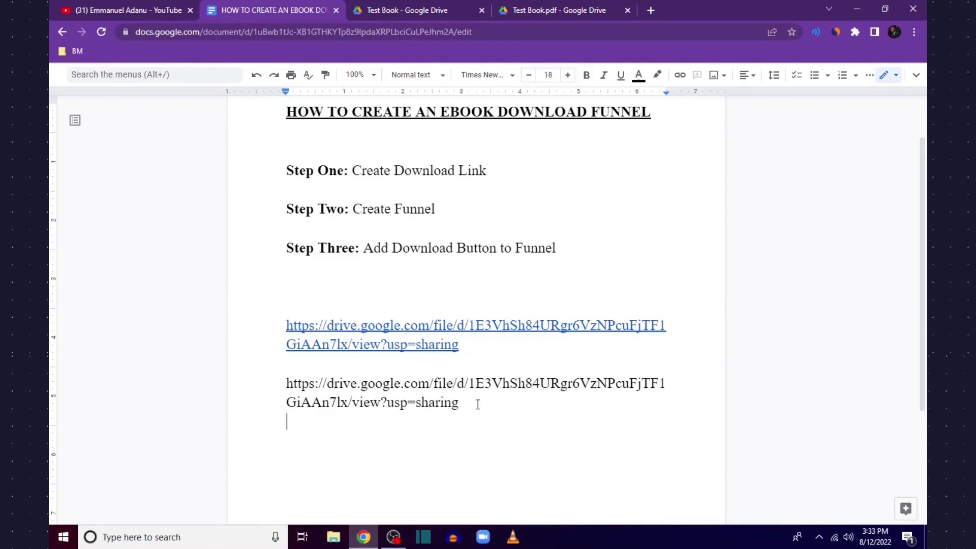
# Delete the /view?usp=sharing ending from the plain-text copy of the URL.
pyautogui.moveTo(462, 403); pyautogui.dragTo(350, 404)
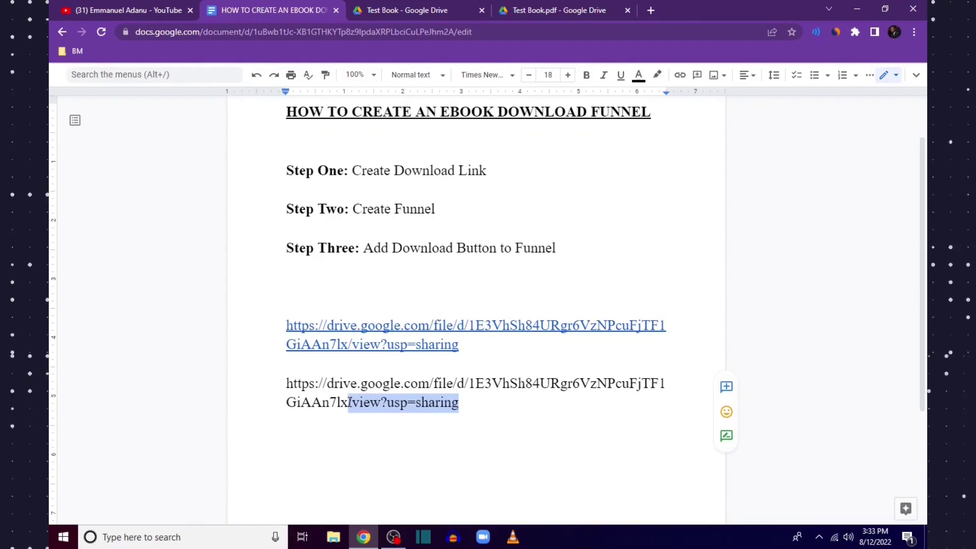
pyautogui.press('BackSpace')
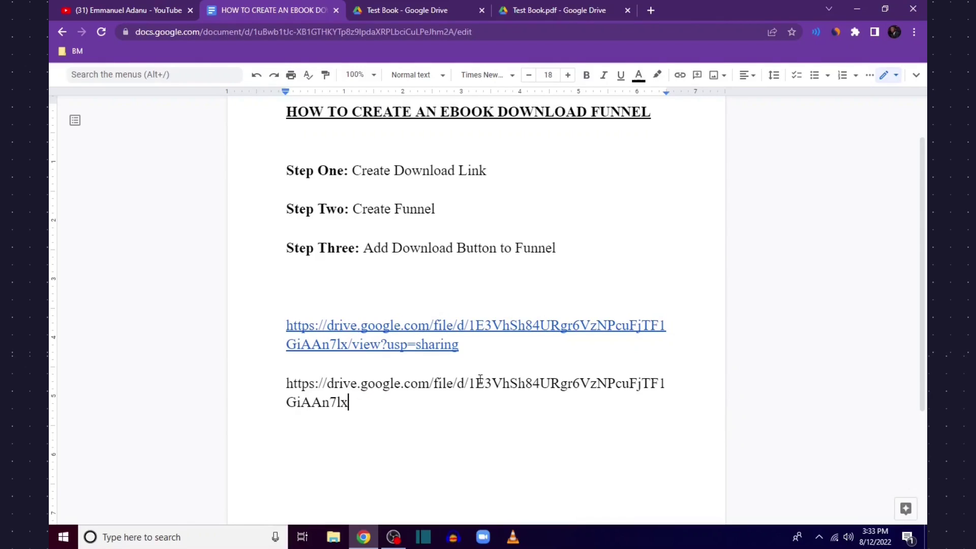
pyautogui.moveTo(469, 381); pyautogui.dragTo(480, 399)
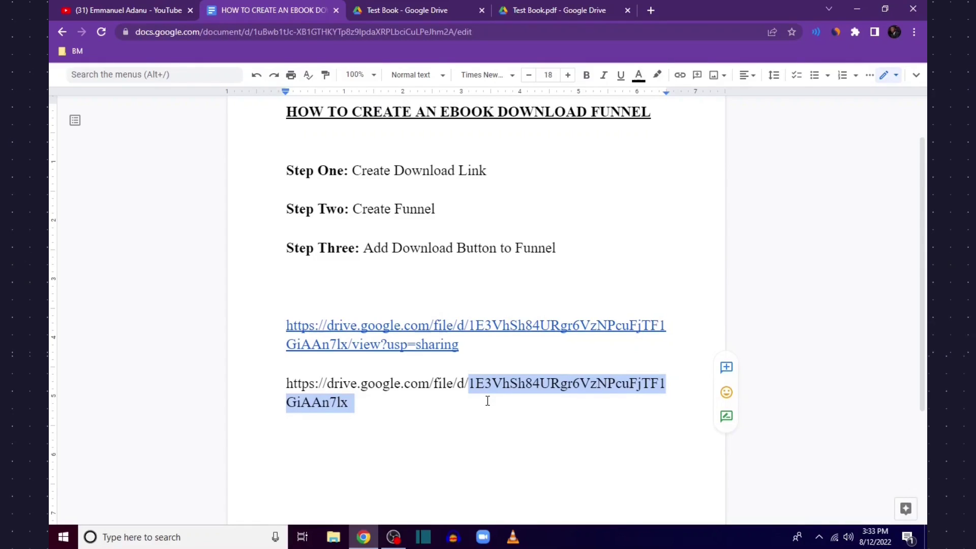
pyautogui.click(383, 7)
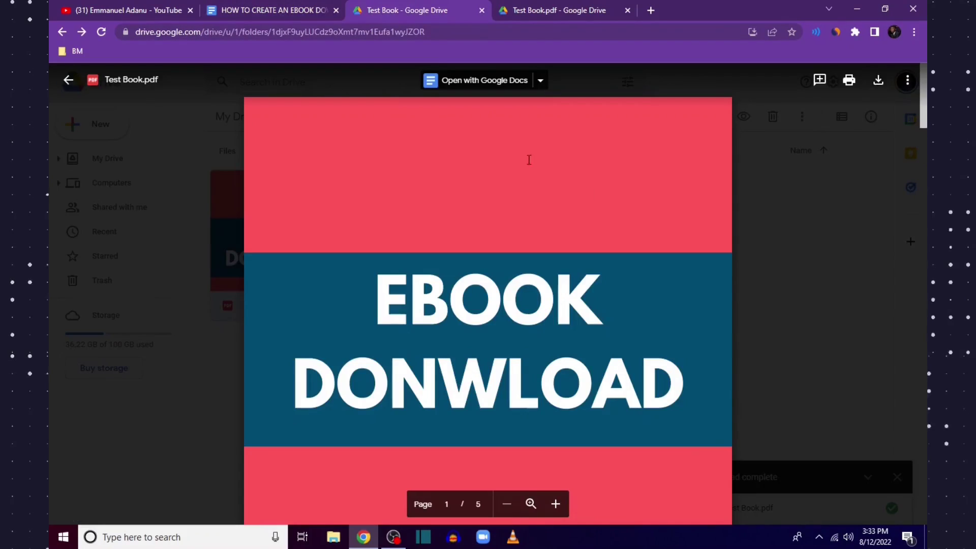
pyautogui.click(263, 12)
pyautogui.click(438, 421)
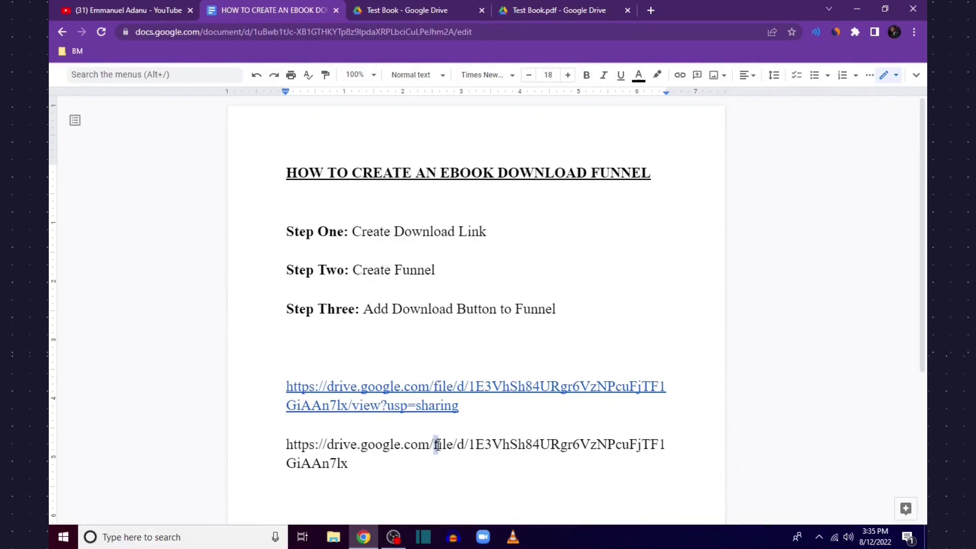
# Replace file/d/ with uc?export=download&id= and copy the resulting direct-download link.
pyautogui.moveTo(436, 445); pyautogui.dragTo(461, 447)
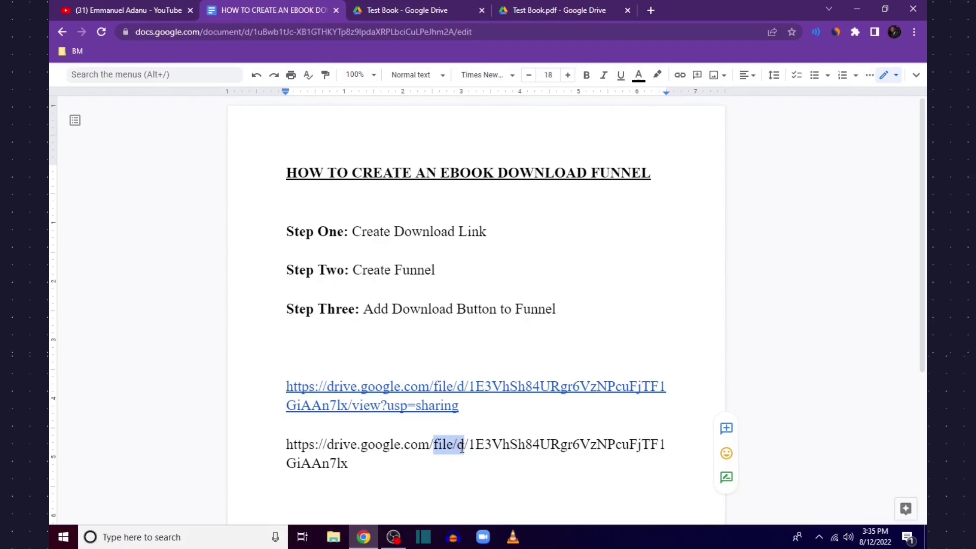
pyautogui.write('uc?')
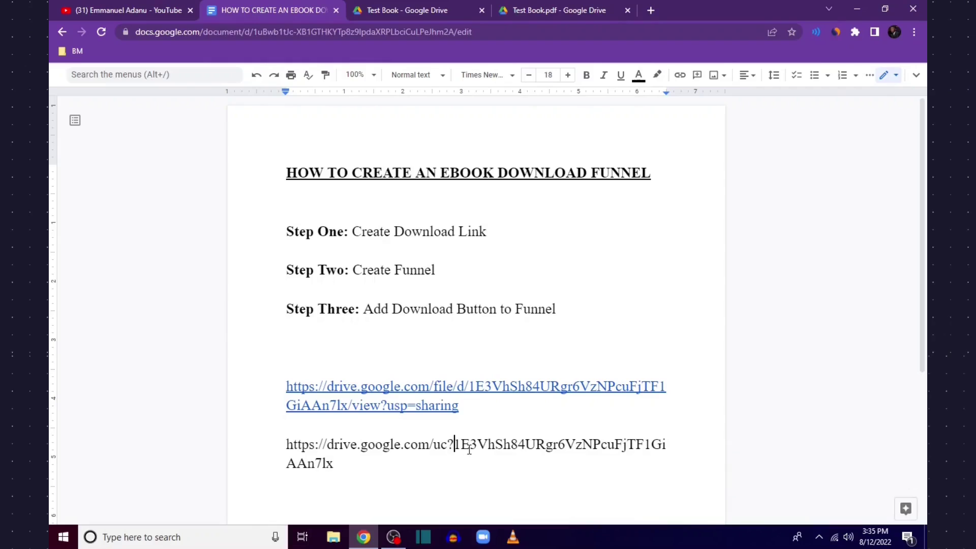
pyautogui.write('export=d')
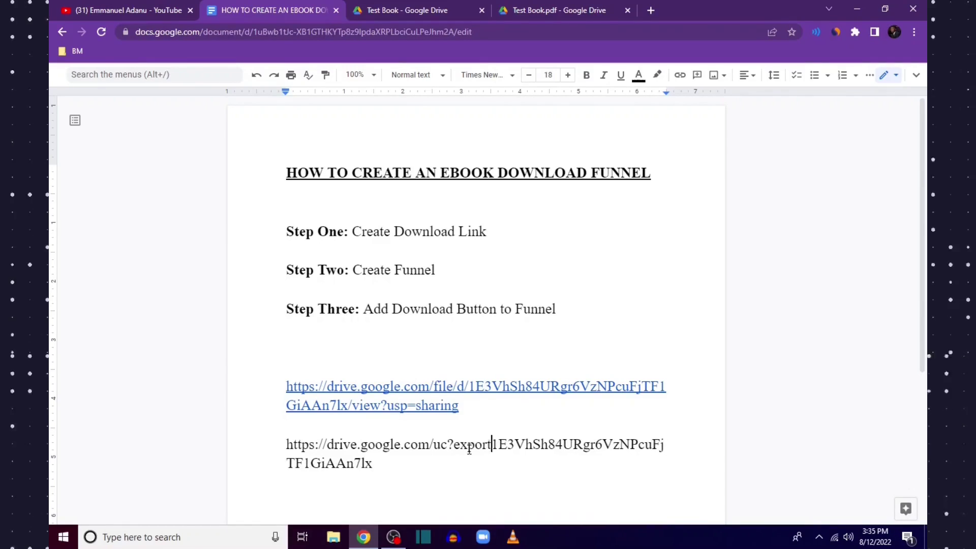
pyautogui.write('ownload')
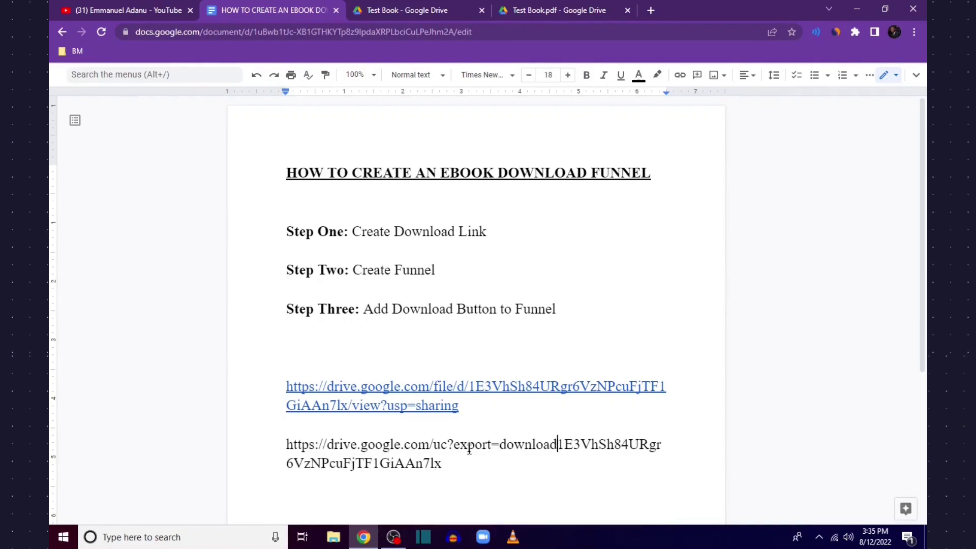
pyautogui.write('&id=')
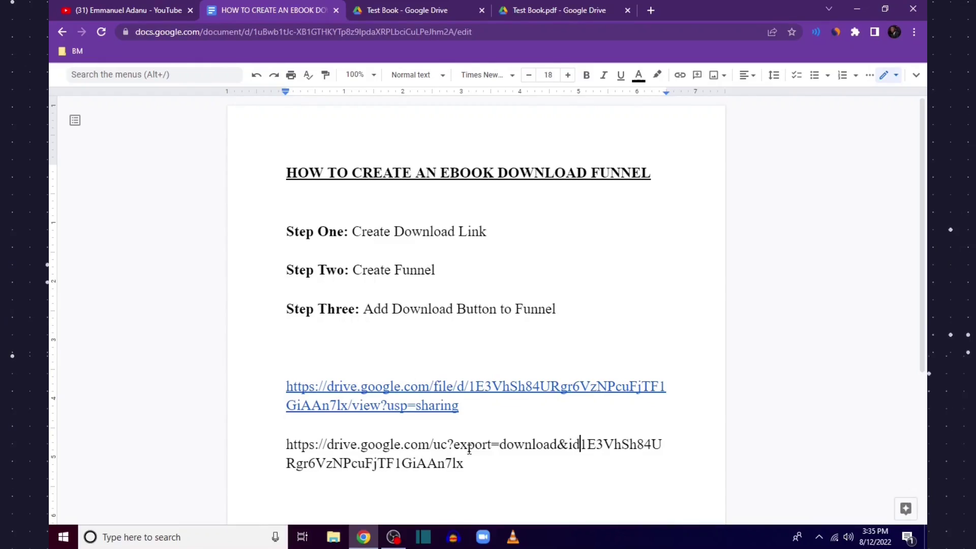
pyautogui.click(476, 464)
pyautogui.press('Return')
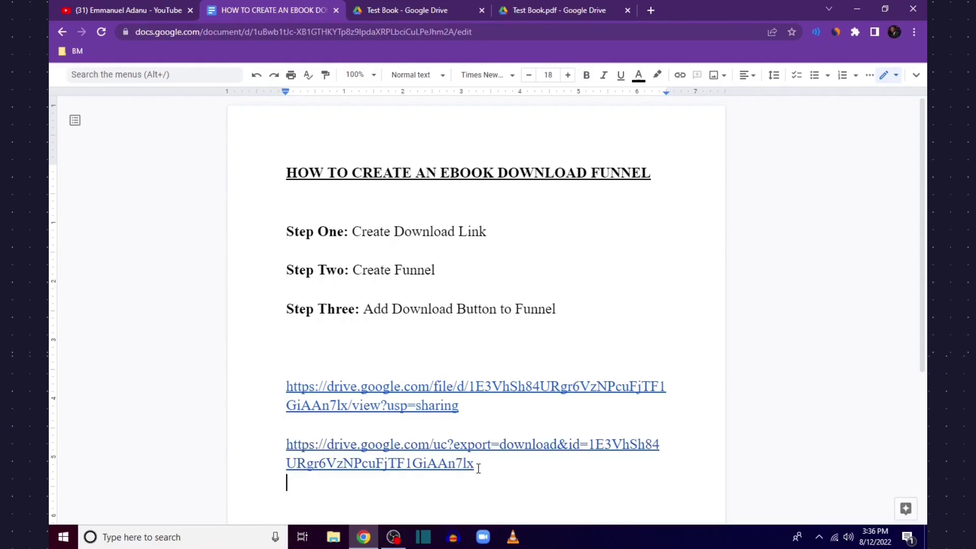
pyautogui.click(349, 445)
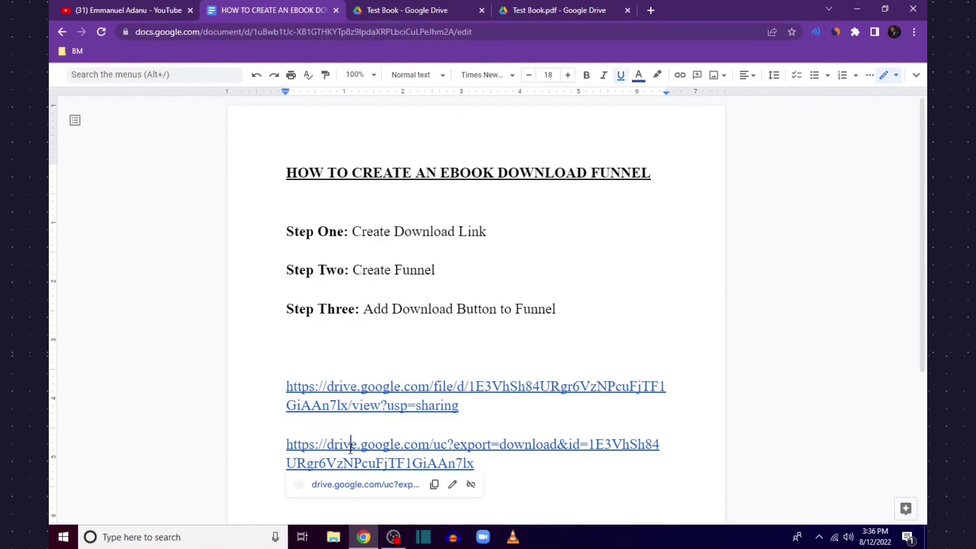
pyautogui.click(435, 485)
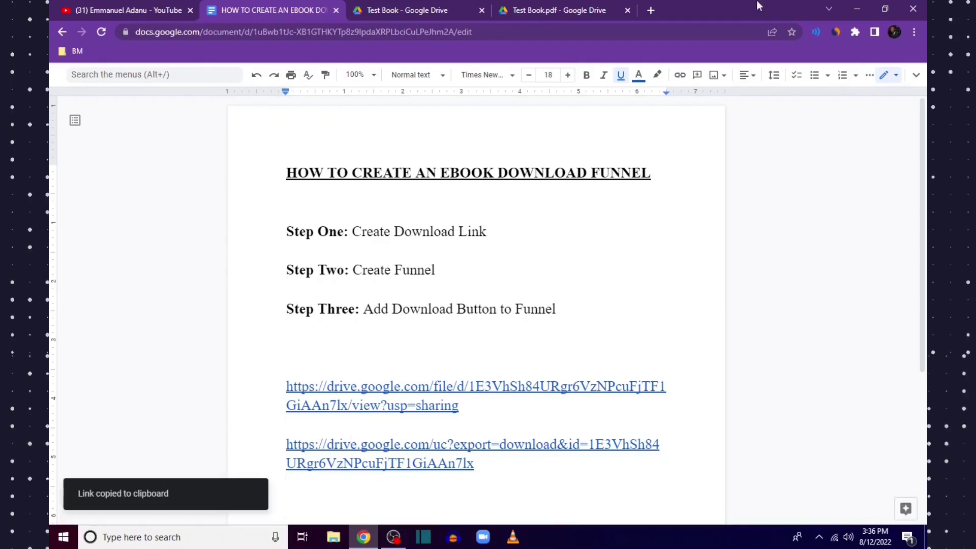
# Load the direct-download link in a new tab and open the downloaded Test Book (1).pdf.
pyautogui.click(651, 10)
pyautogui.hotkey('ctrl', 'v')
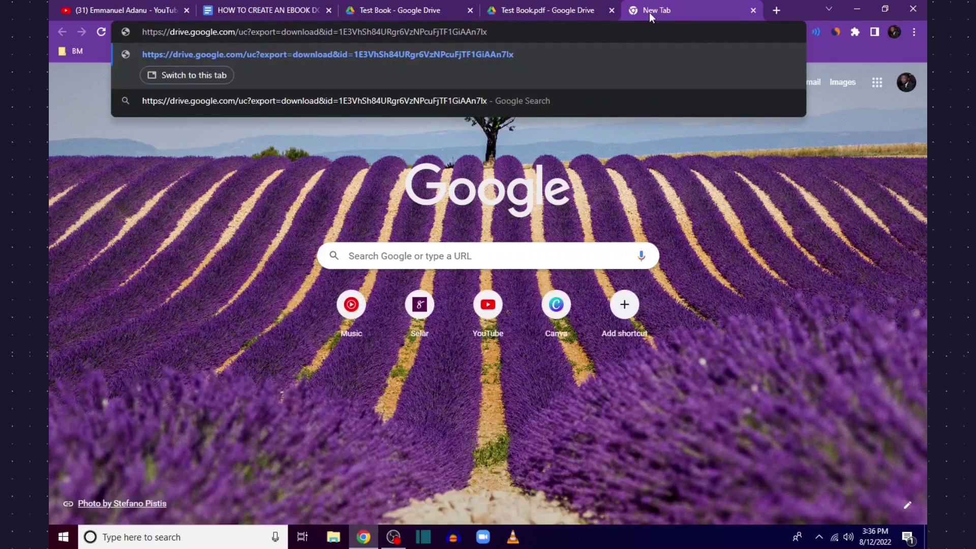
pyautogui.press('Return')
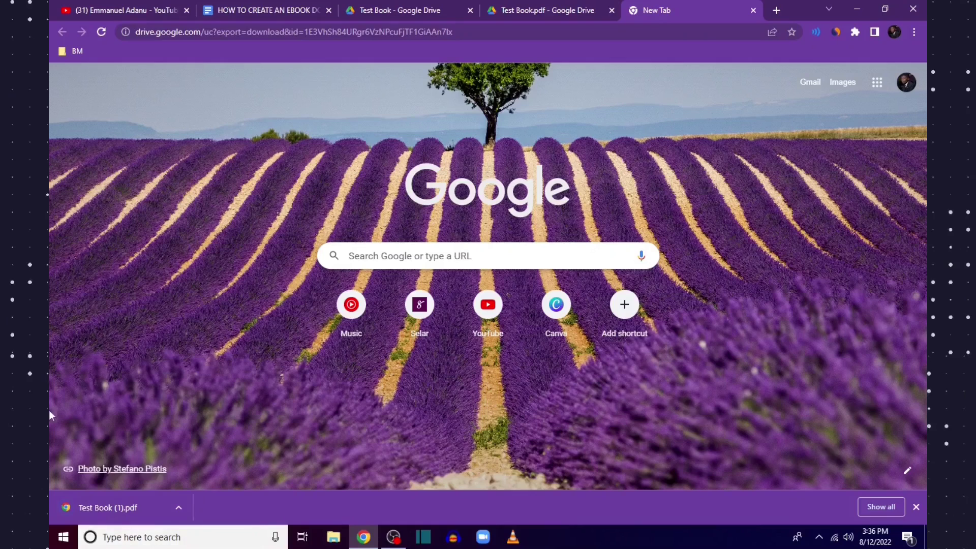
pyautogui.click(111, 506)
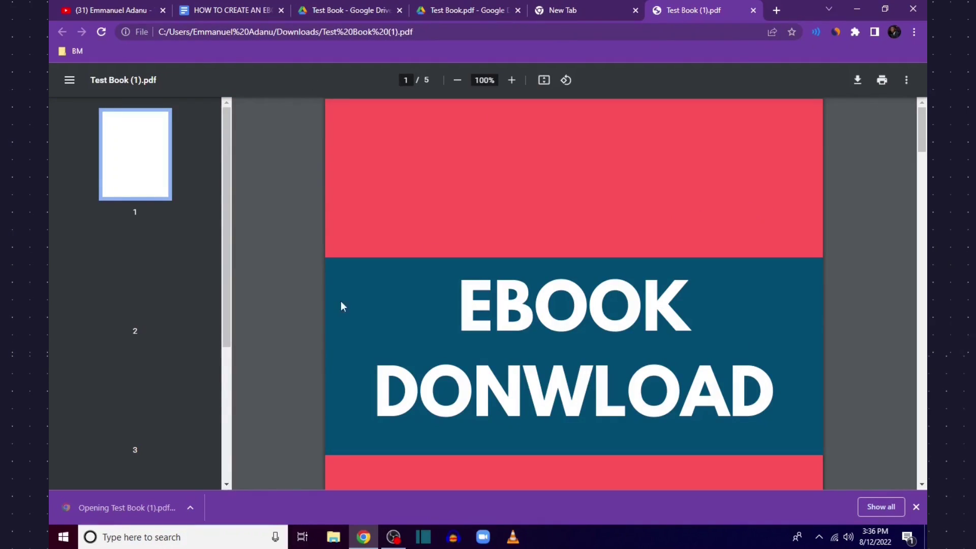
pyautogui.click(340, 7)
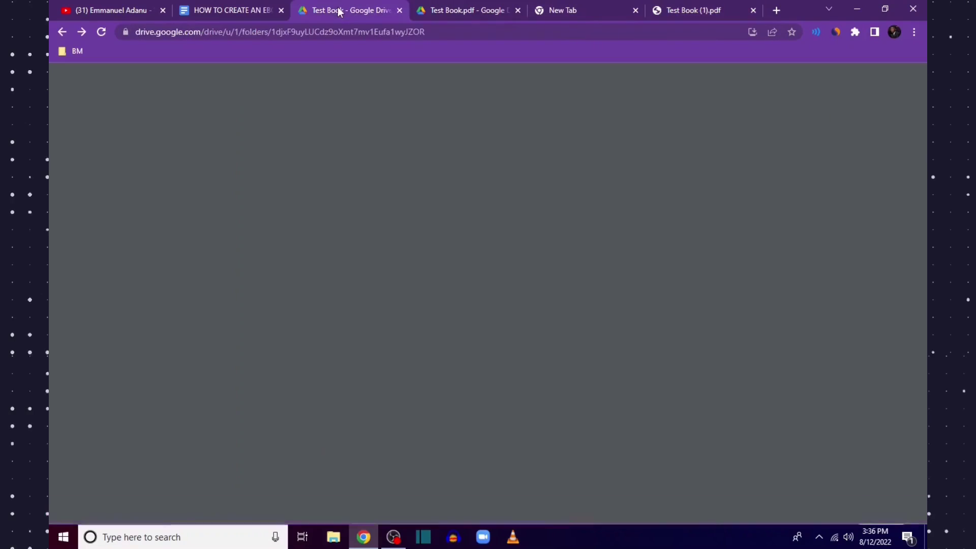
pyautogui.click(225, 12)
pyautogui.click(511, 480)
pyautogui.scroll(-3, 489, 460)
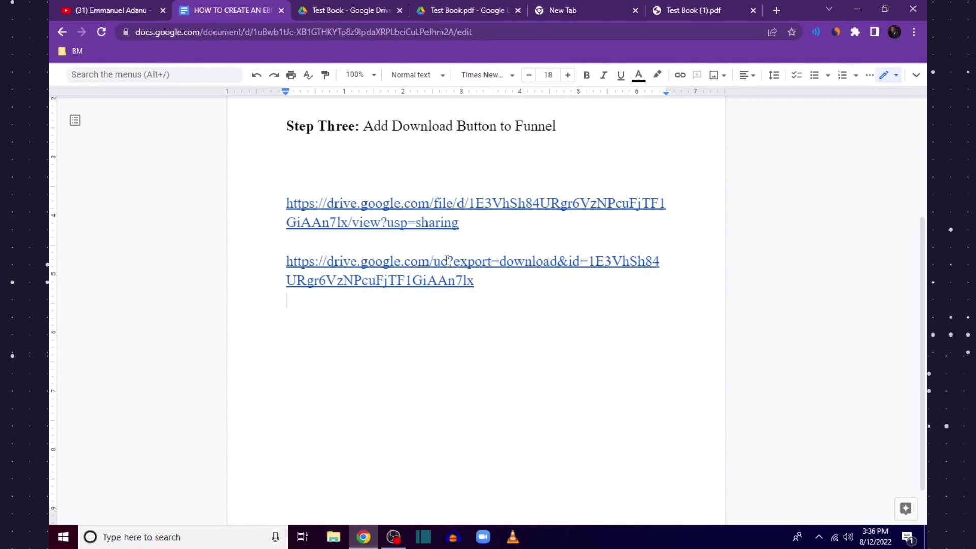
# Paste the uc?export=download&id= prefix on a new line below the links.
pyautogui.moveTo(285, 261); pyautogui.dragTo(591, 267)
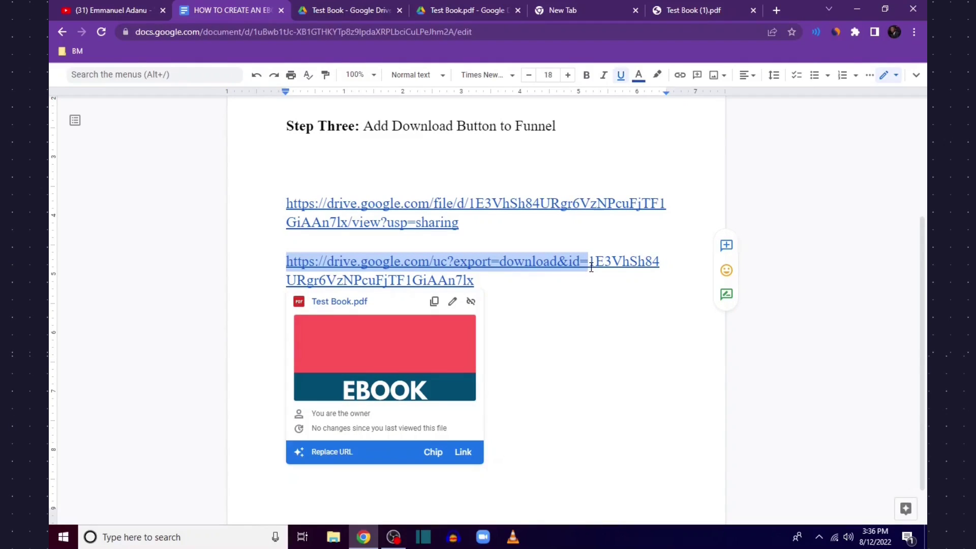
pyautogui.click(554, 300)
pyautogui.press('Return')
pyautogui.press('Return')
pyautogui.press('Return')
pyautogui.hotkey('ctrl', 'v')
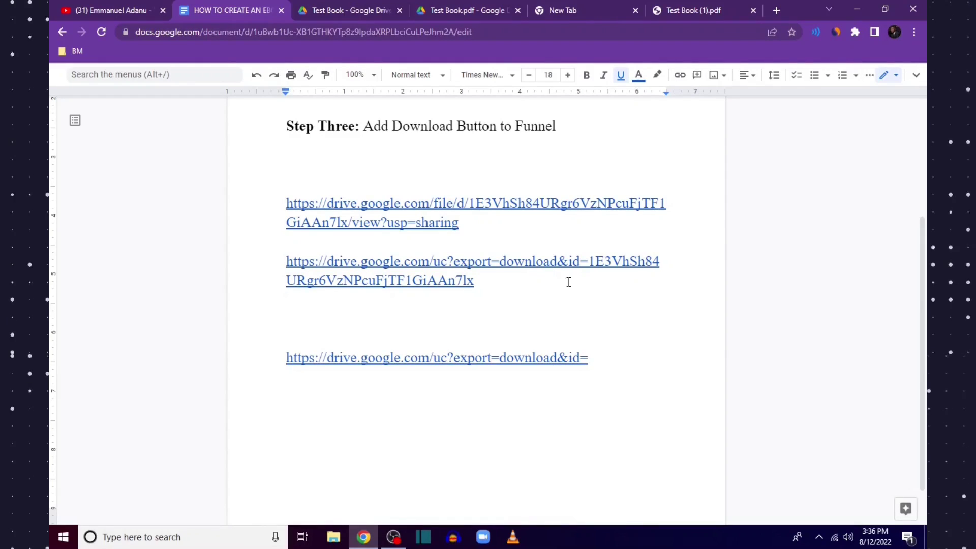
# Append the file ID from the first link to complete a third direct-download link.
pyautogui.scroll(2, 571, 279)
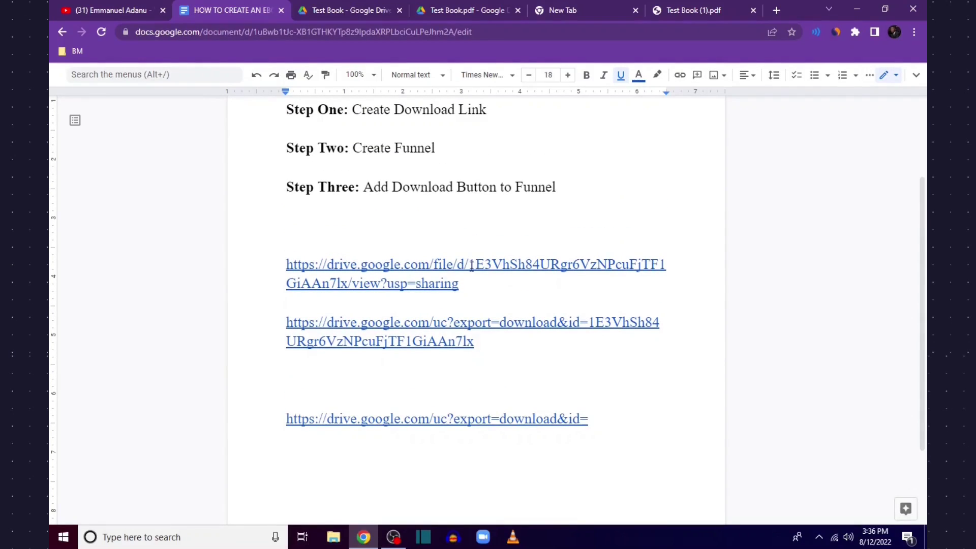
pyautogui.moveTo(472, 267); pyautogui.dragTo(354, 289)
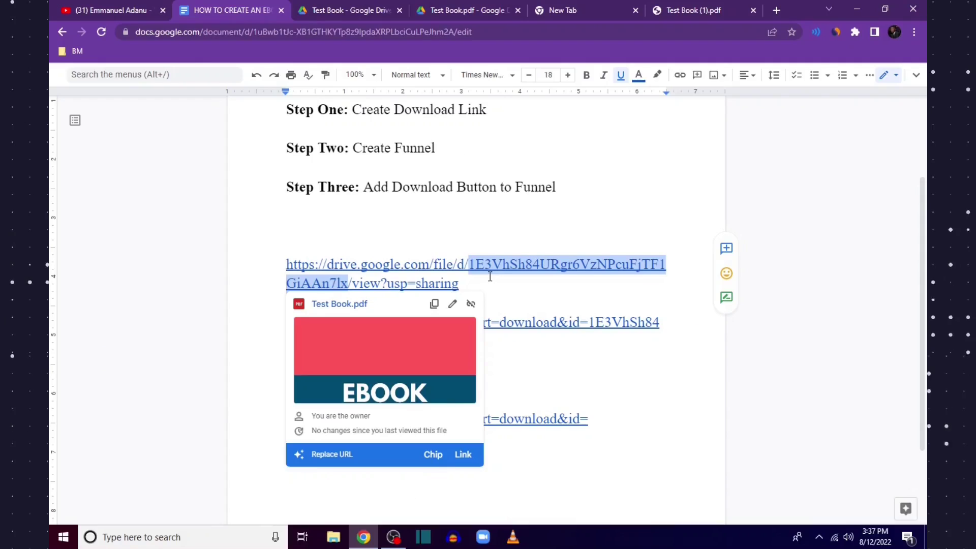
pyautogui.click(597, 412)
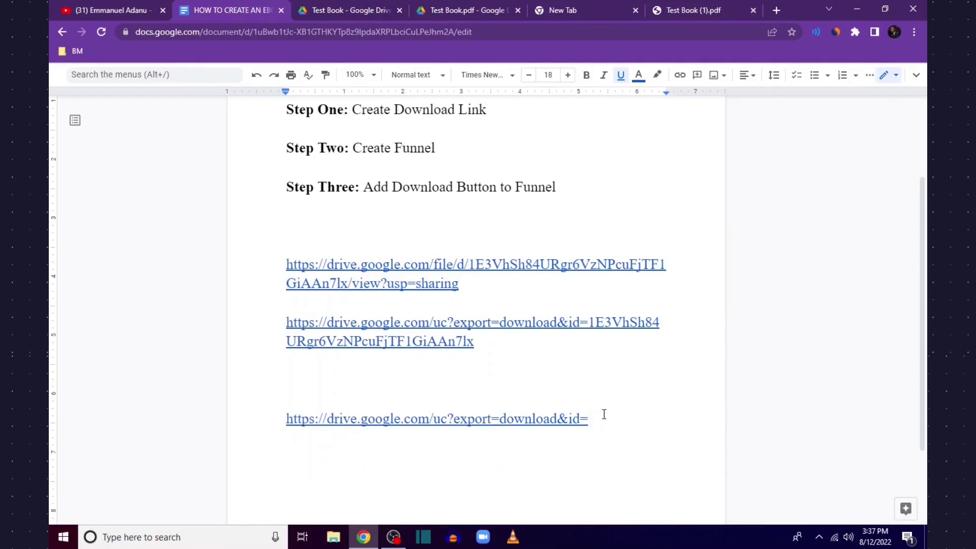
pyautogui.hotkey('ctrl', 'v')
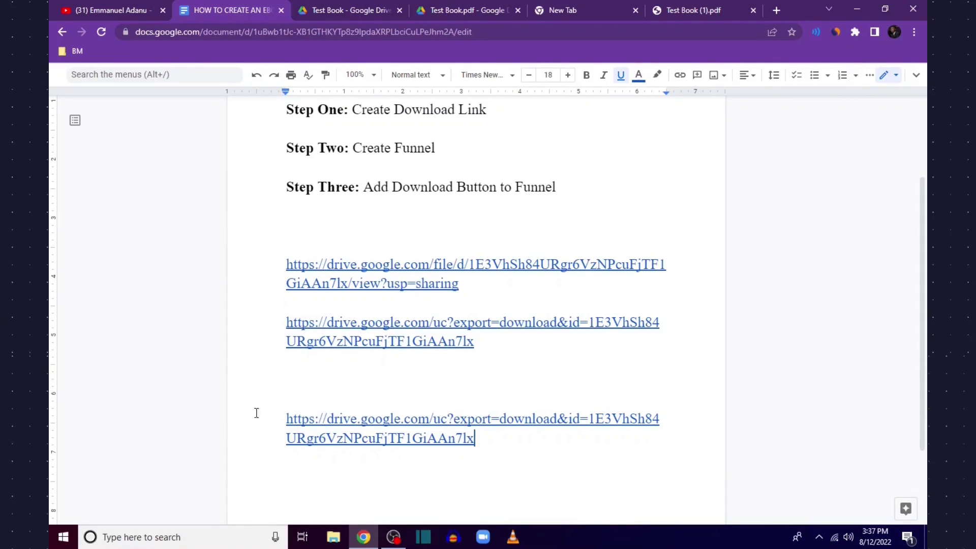
pyautogui.press('Return')
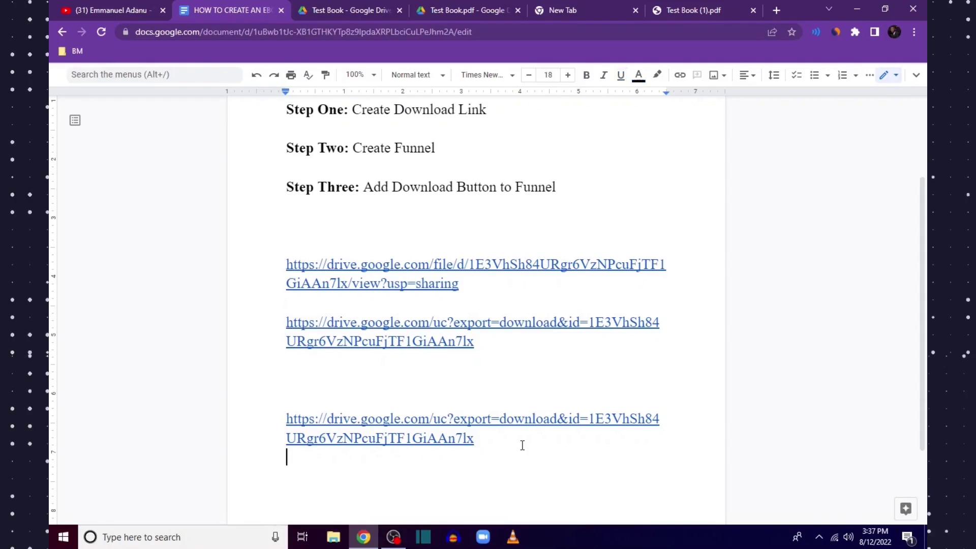
pyautogui.moveTo(488, 446); pyautogui.dragTo(286, 418)
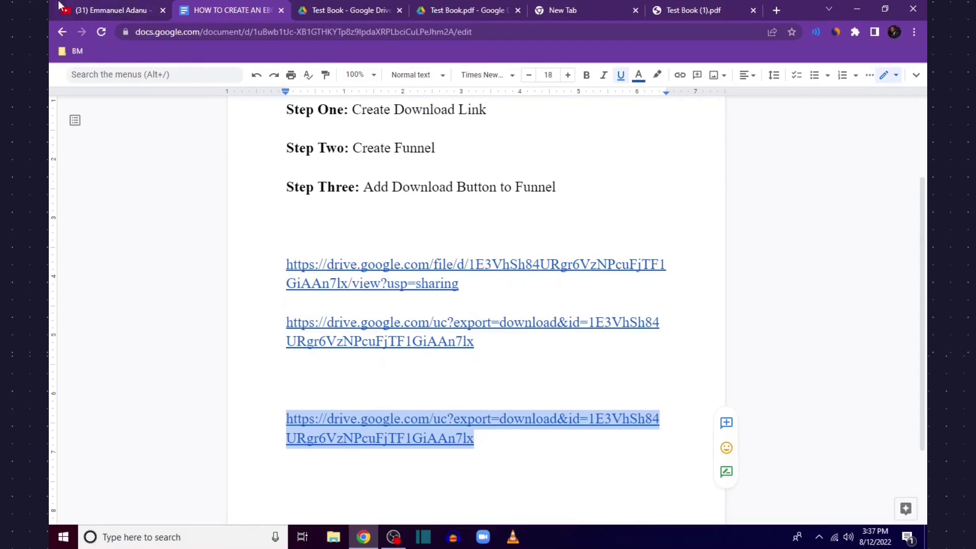
pyautogui.press('BackSpace')
# Paste the systeme.io link on a new line below the third link.
pyautogui.scroll(3, 386, 204)
pyautogui.moveTo(353, 233); pyautogui.dragTo(493, 239)
pyautogui.scroll(-3, 429, 274)
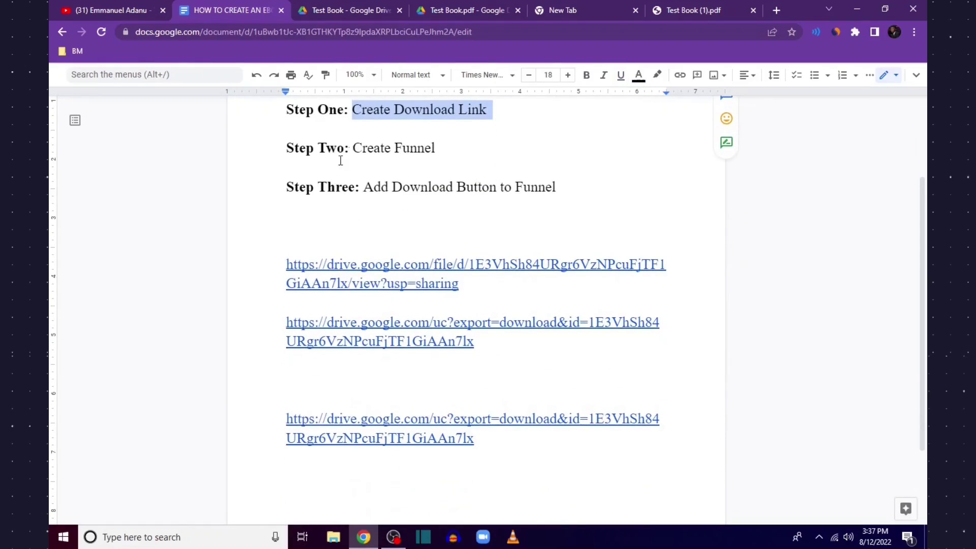
pyautogui.click(444, 159)
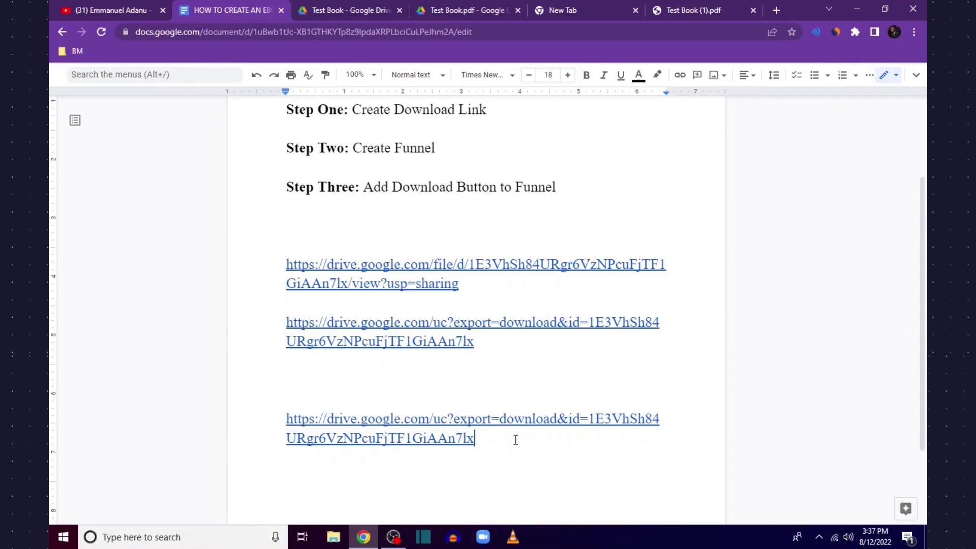
pyautogui.press('Return')
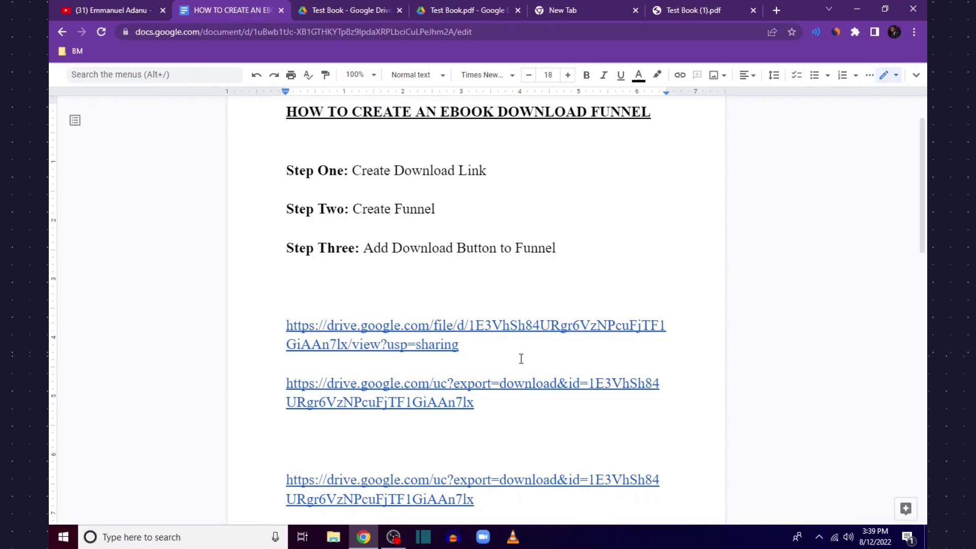
pyautogui.scroll(-1, 521, 358)
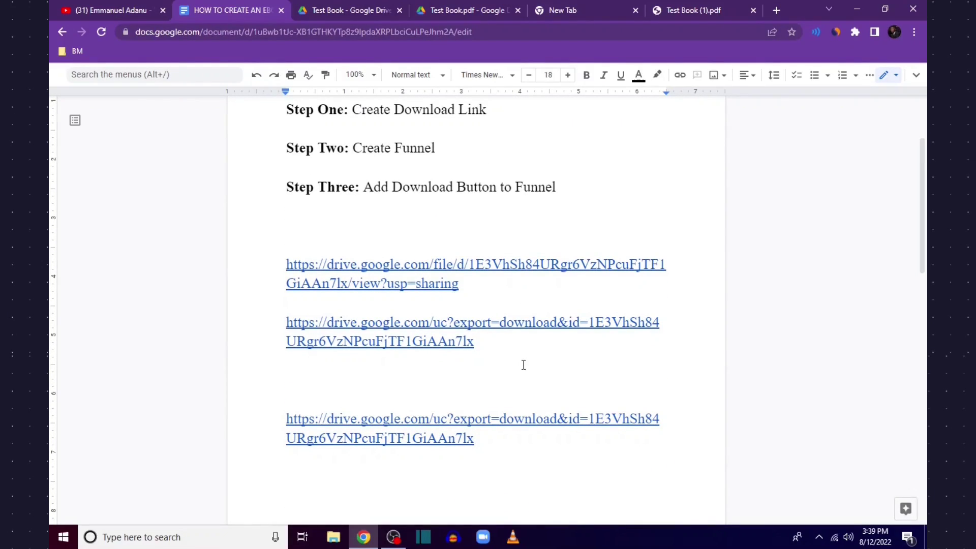
pyautogui.hotkey('ctrl', 'v')
pyautogui.moveTo(337, 478); pyautogui.dragTo(288, 464)
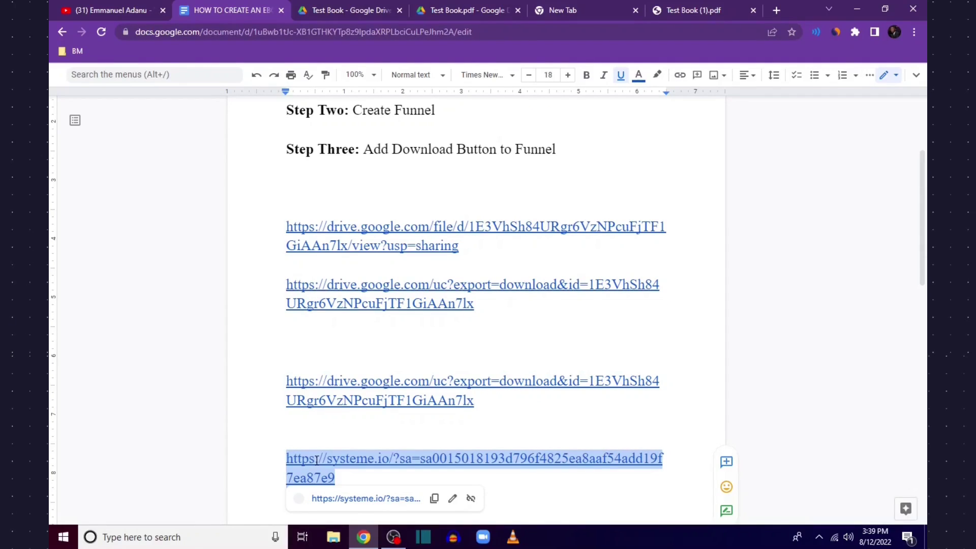
# Load the systeme.io website in a new tab and review its no-credit-card sign-up offer.
pyautogui.click(777, 11)
pyautogui.hotkey('ctrl', 'v')
pyautogui.press('Return')
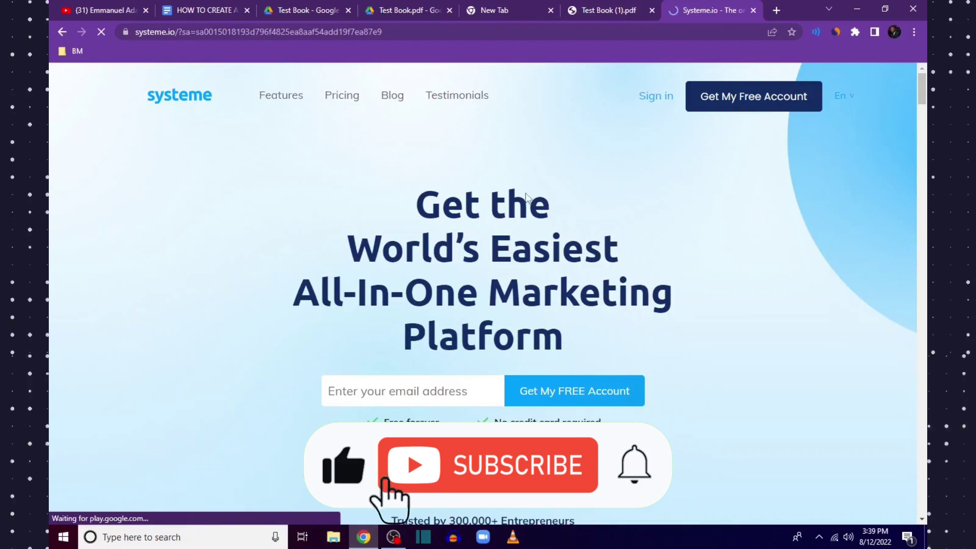
pyautogui.scroll(-3, 526, 196)
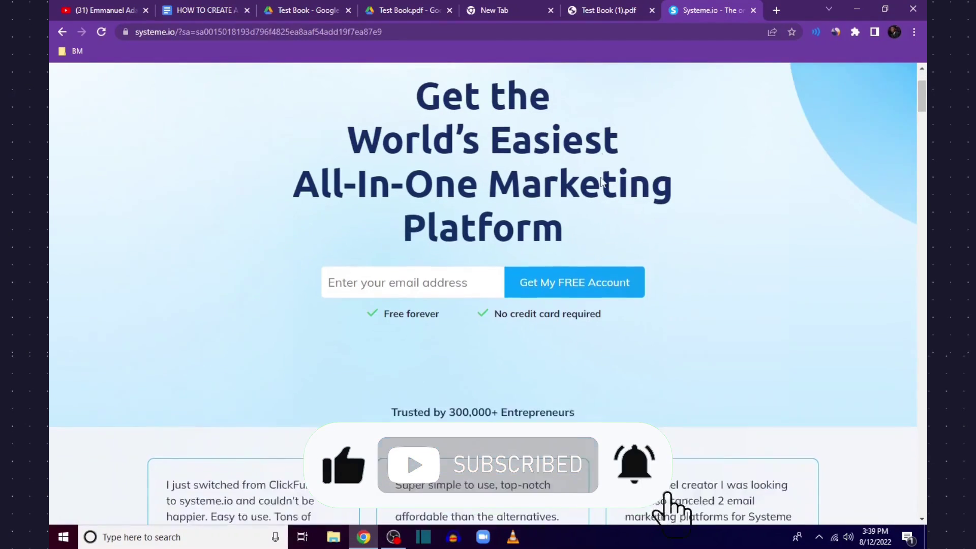
pyautogui.scroll(3, 616, 197)
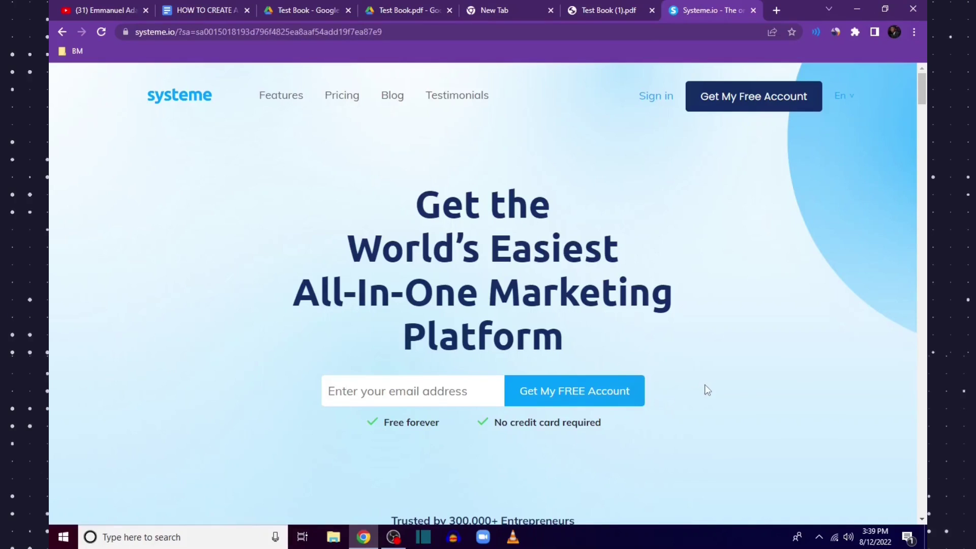
pyautogui.moveTo(492, 422); pyautogui.dragTo(584, 416)
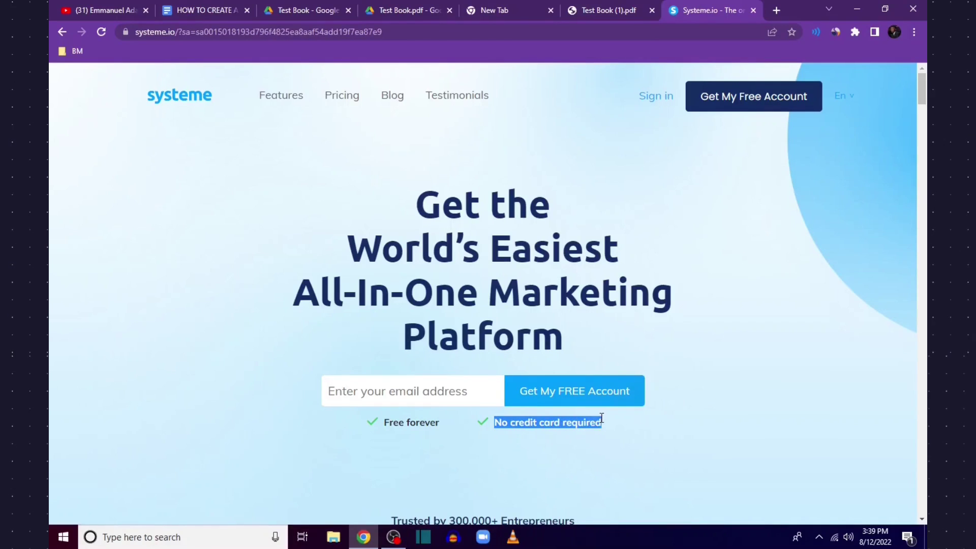
pyautogui.scroll(-4, 650, 414)
pyautogui.scroll(4, 652, 387)
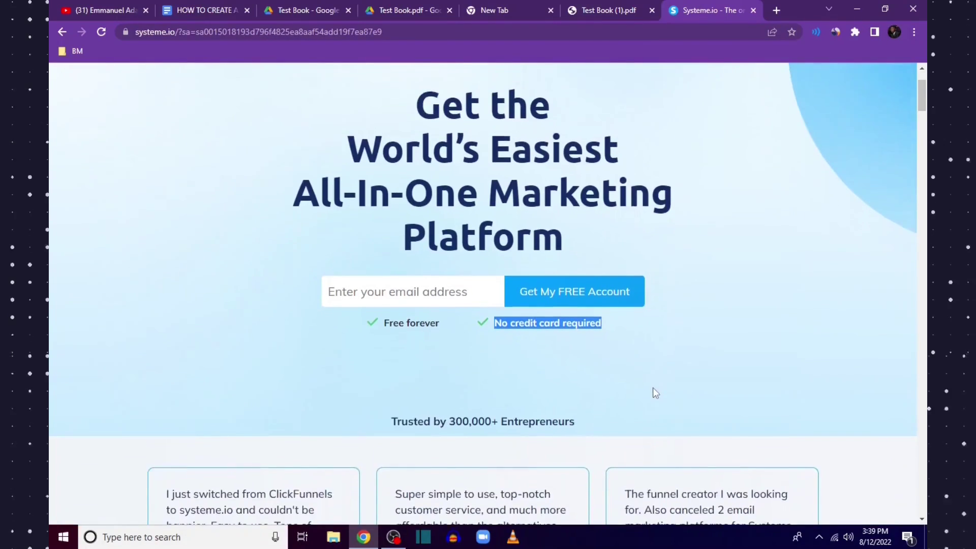
pyautogui.scroll(1, 652, 389)
# Enter the account e-mail address and register a free Systeme.io account.
pyautogui.click(450, 379)
pyautogui.hotkey('ctrl', 'v')
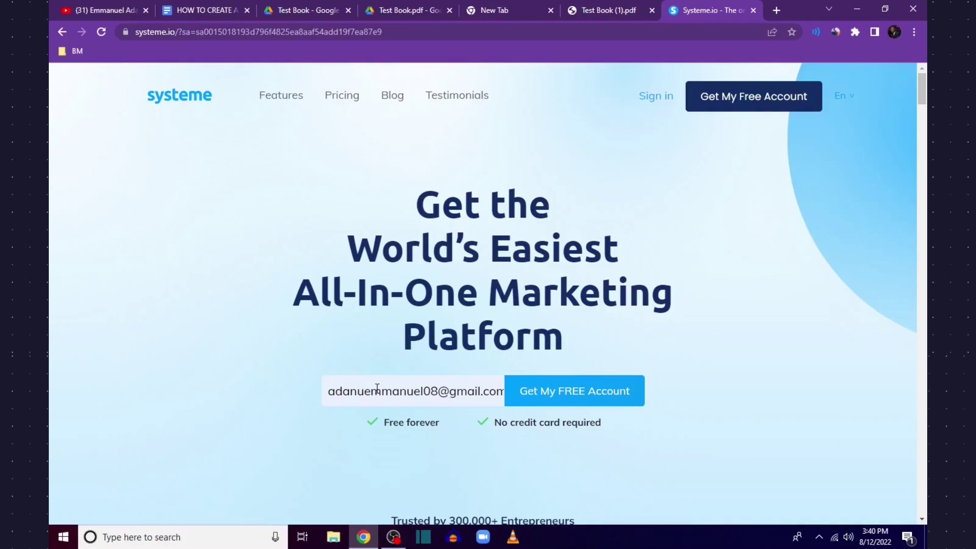
pyautogui.click(596, 388)
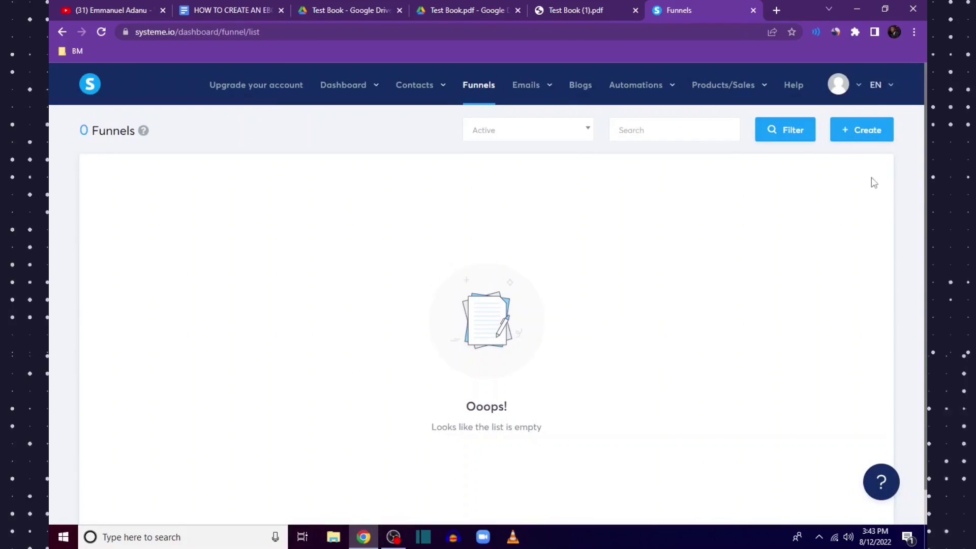
# Create the 'Donwload my eBook' funnel on the default domain as Build an audience, in U.S. Dollar.
pyautogui.click(868, 130)
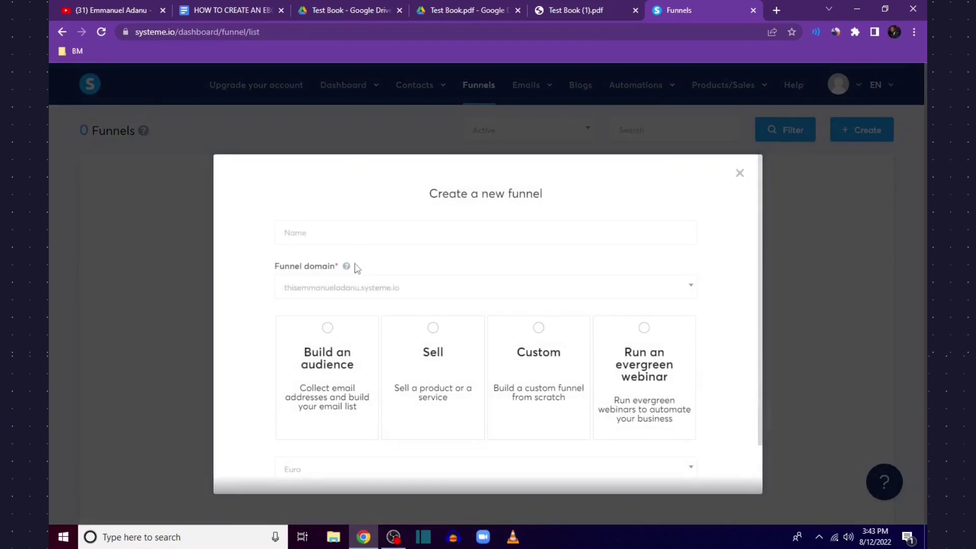
pyautogui.click(346, 234)
pyautogui.write('Donwload my')
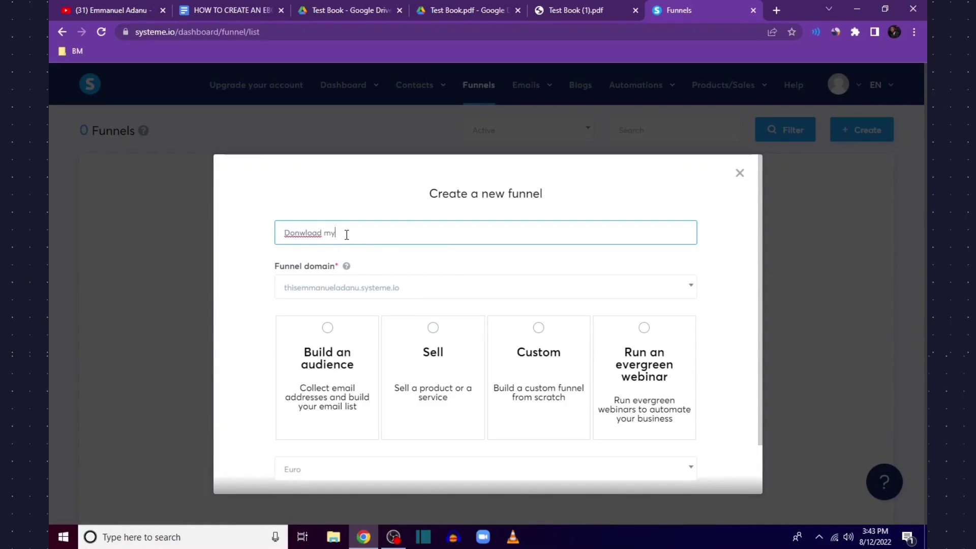
pyautogui.write(' eBook')
pyautogui.click(405, 290)
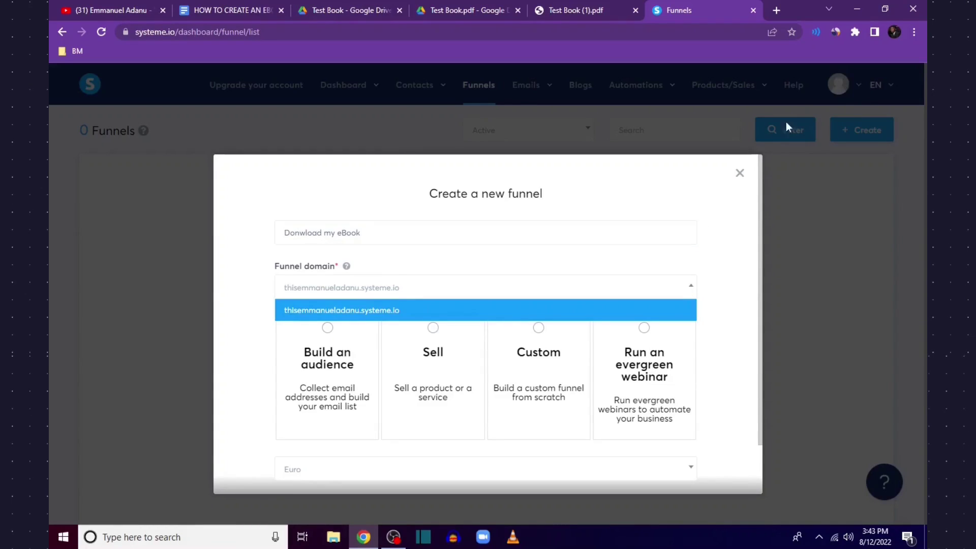
pyautogui.click(357, 315)
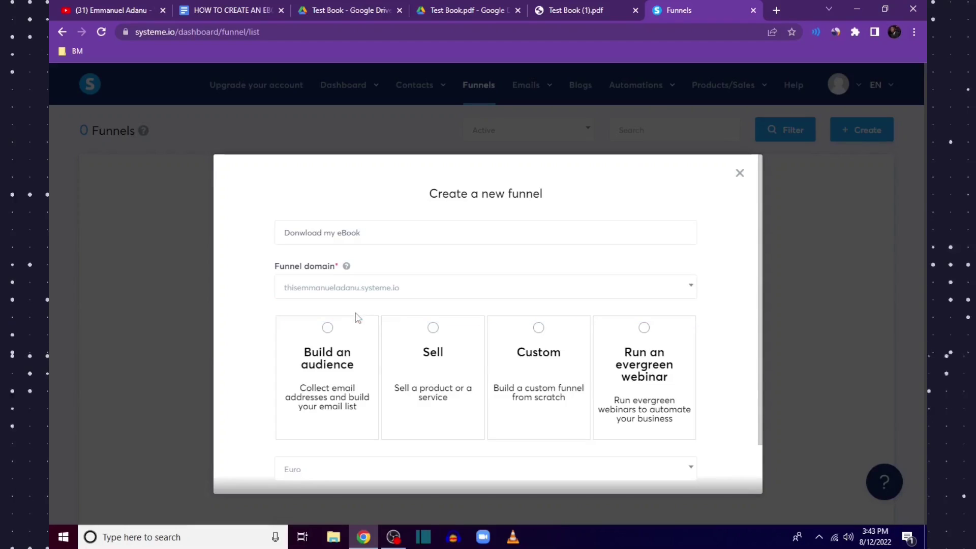
pyautogui.scroll(-1, 343, 341)
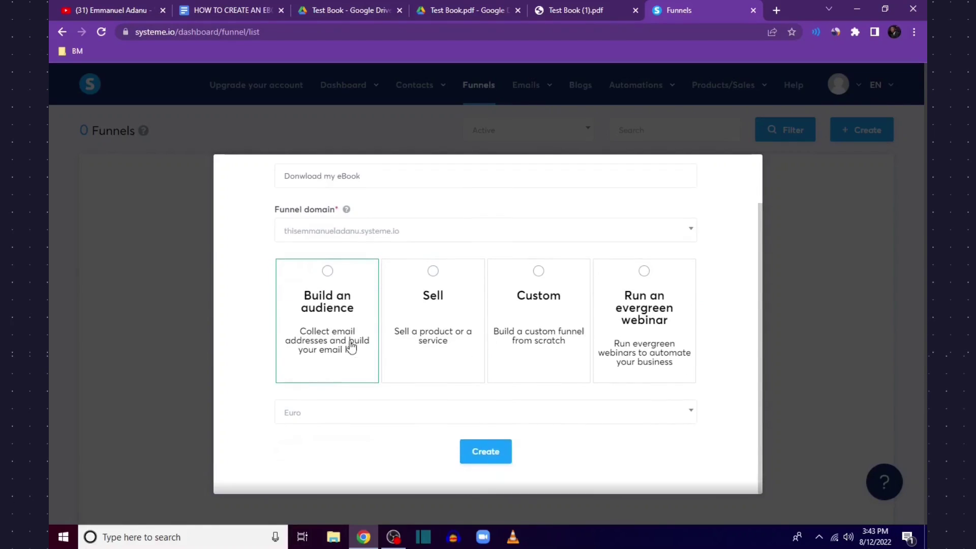
pyautogui.click(325, 277)
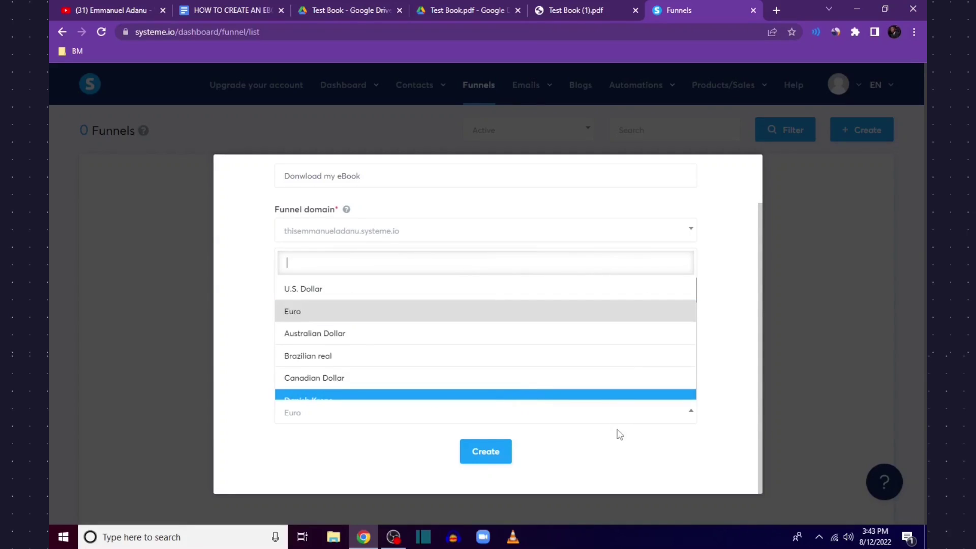
pyautogui.click(391, 289)
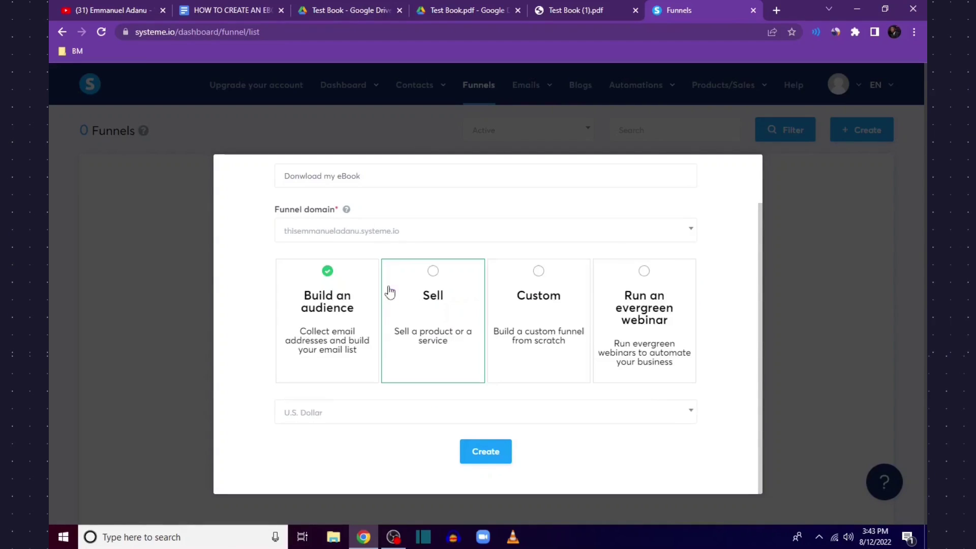
pyautogui.click(486, 454)
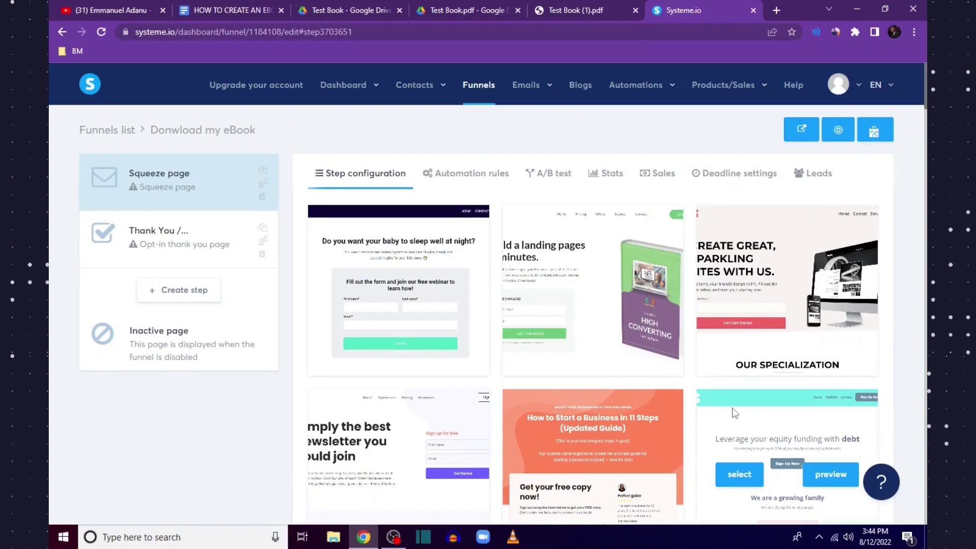
# Browse the squeeze-page templates and preview the 'Build a landing pages in minutes' ebook template.
pyautogui.moveTo(761, 395)
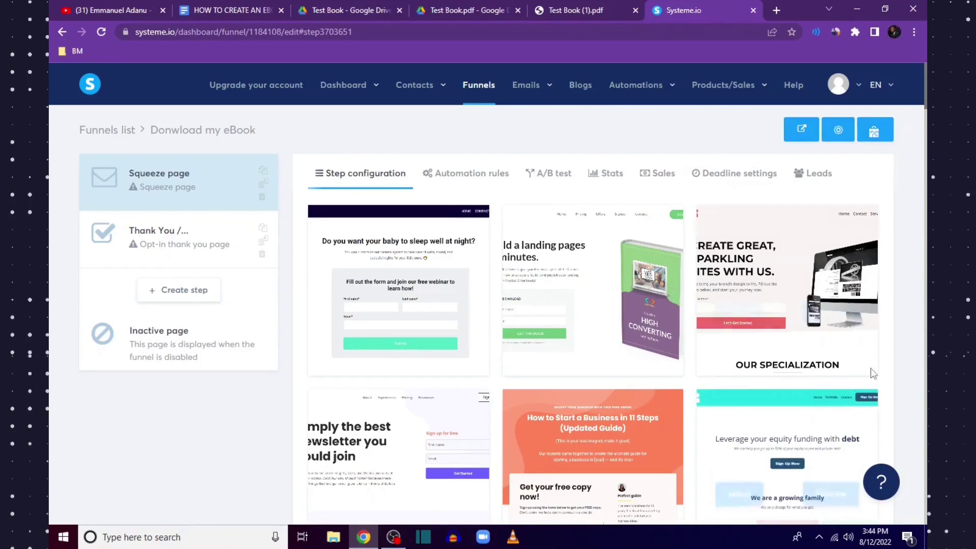
pyautogui.moveTo(842, 237)
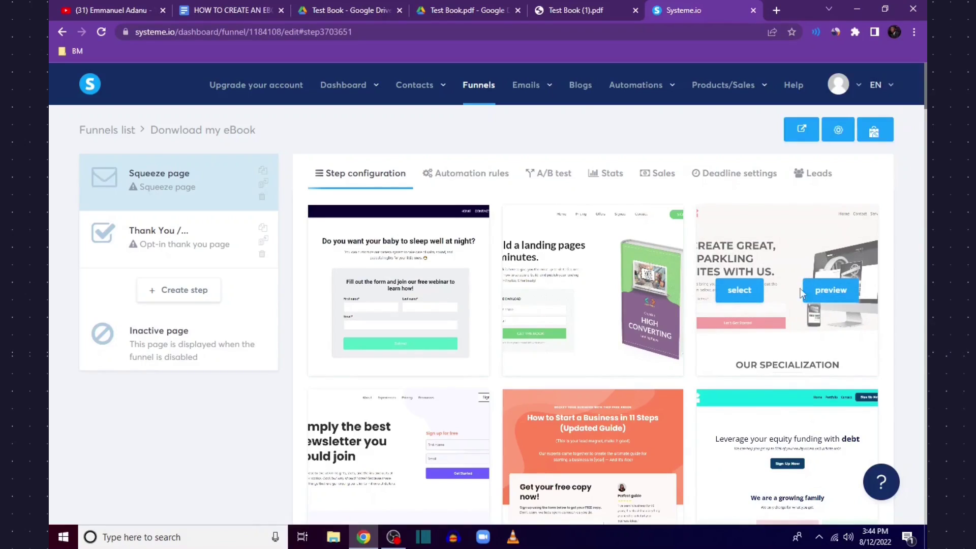
pyautogui.scroll(-4, 811, 411)
pyautogui.scroll(-5, 864, 396)
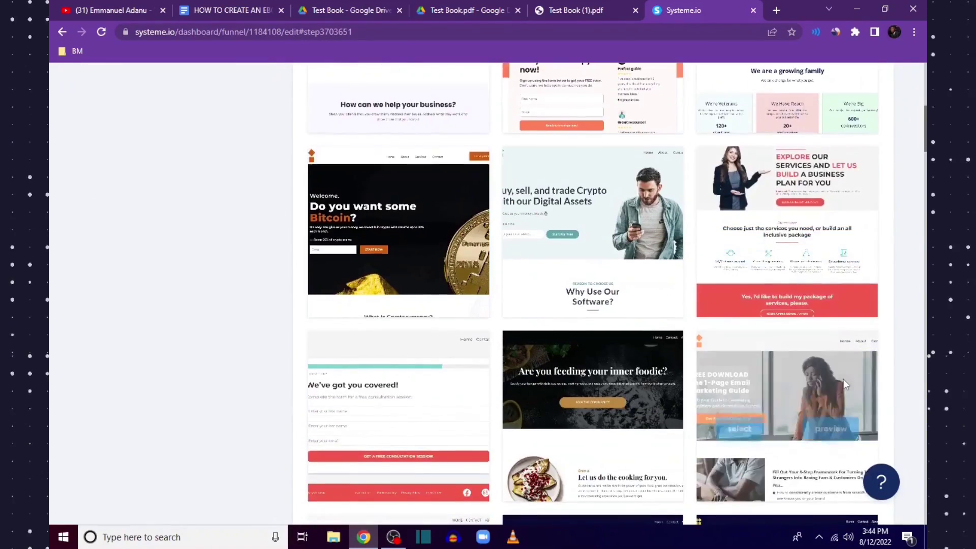
pyautogui.scroll(-6, 834, 379)
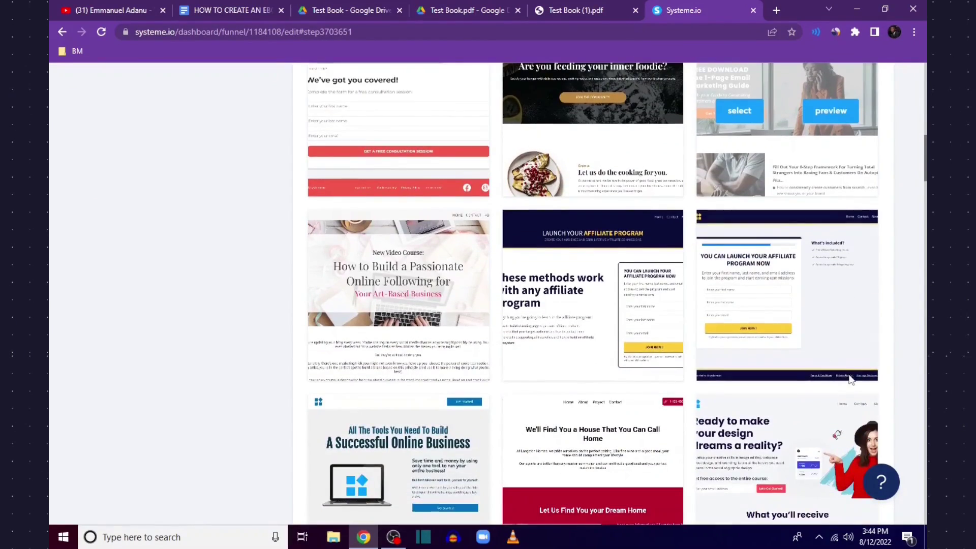
pyautogui.scroll(15, 850, 380)
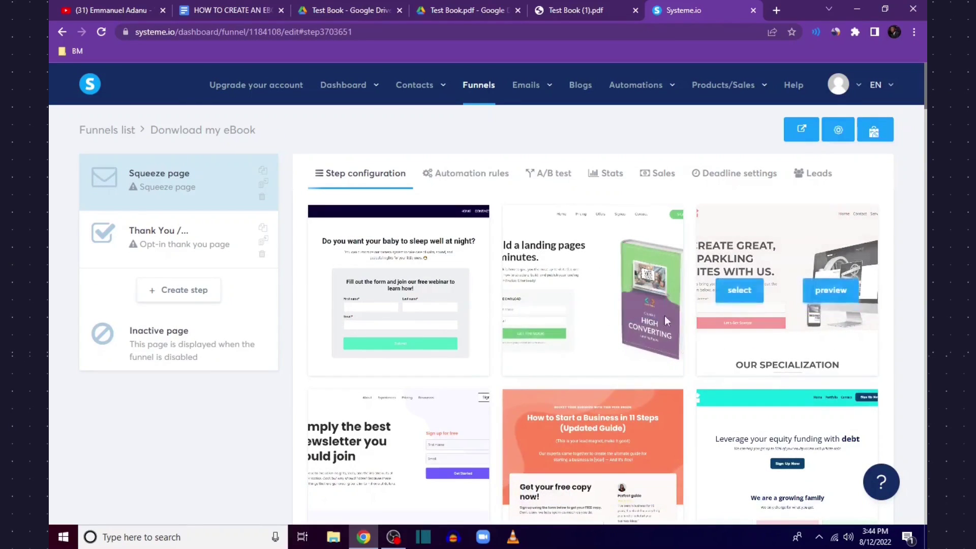
pyautogui.click(634, 293)
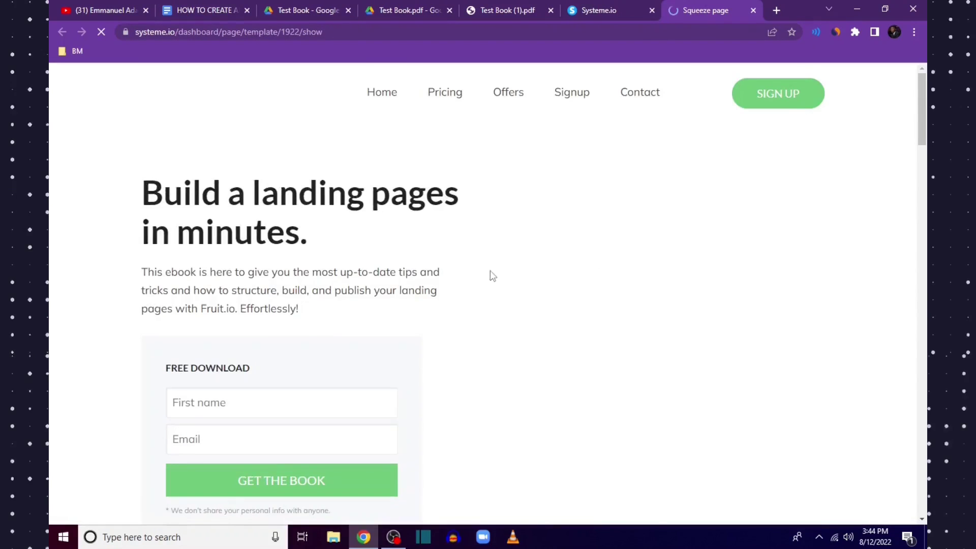
pyautogui.scroll(-4, 476, 292)
pyautogui.scroll(4, 499, 275)
pyautogui.scroll(-8, 333, 262)
pyautogui.click(600, 10)
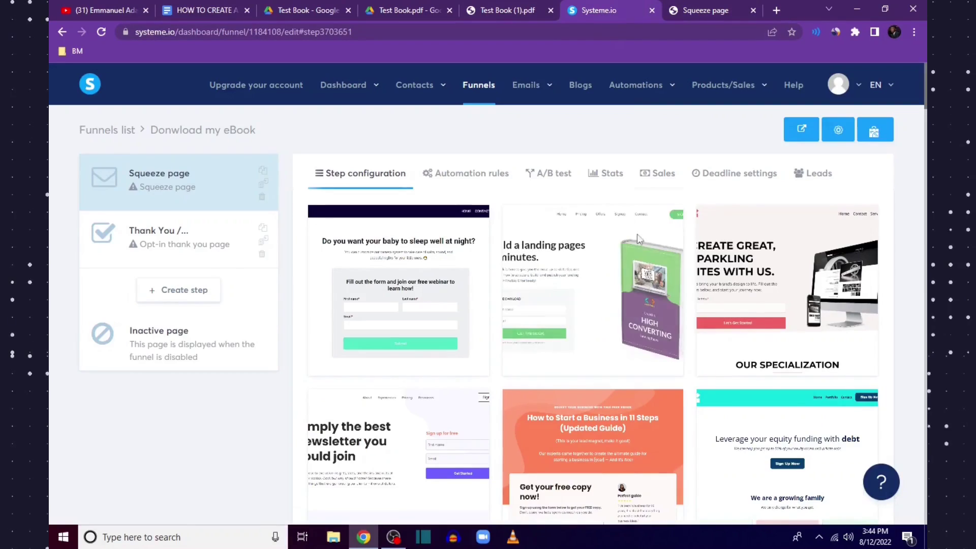
# Apply the ebook template, save the step as 'Optin Page' at path 'download', and edit it.
pyautogui.click(554, 295)
pyautogui.write('Optin Page')
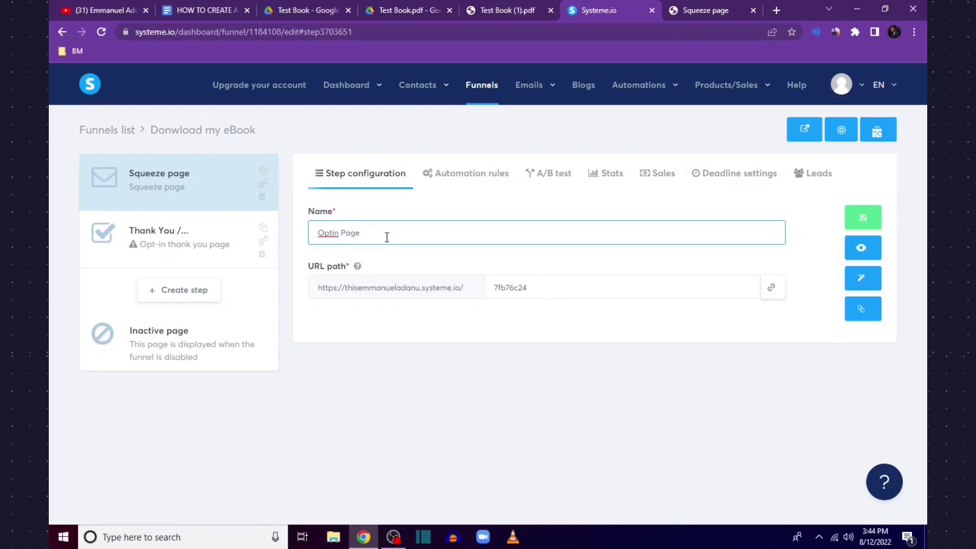
pyautogui.click(552, 296)
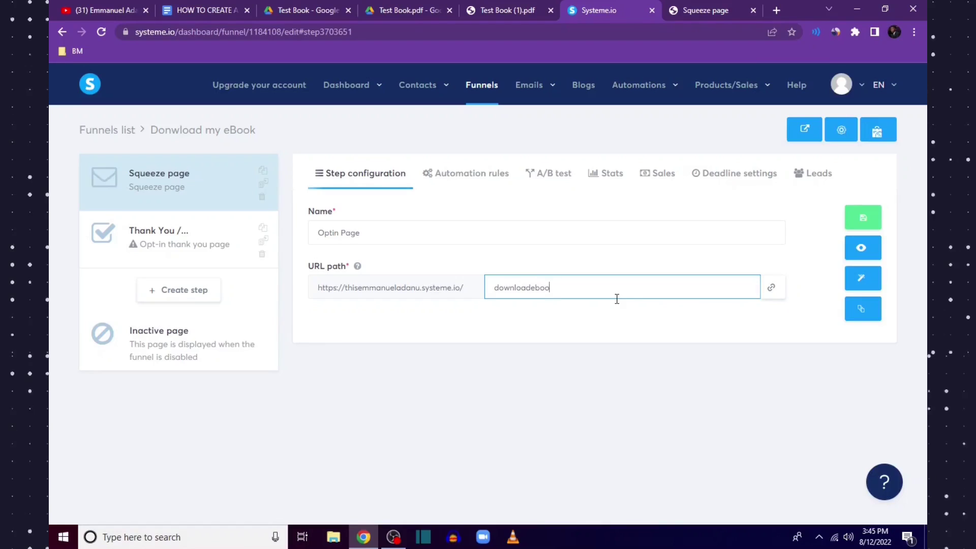
pyautogui.click(863, 220)
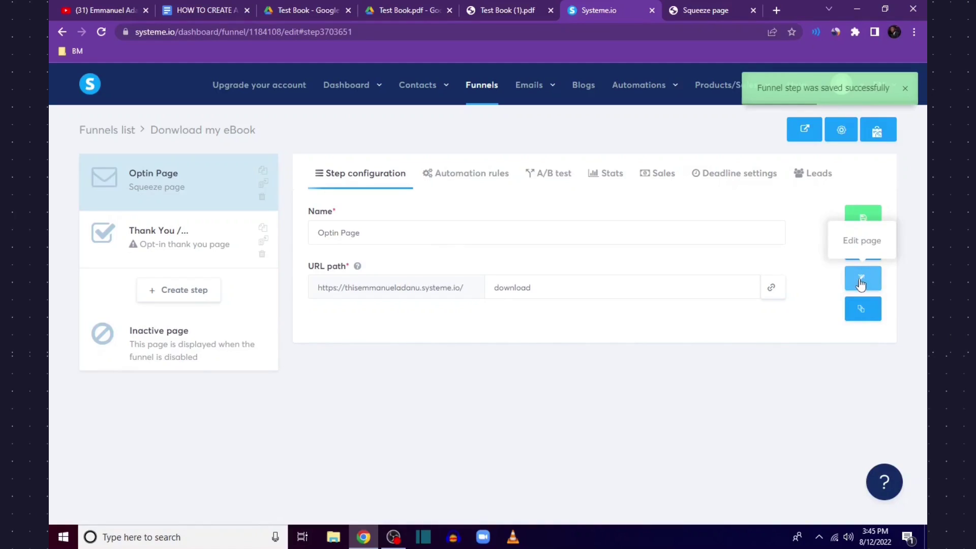
pyautogui.click(860, 283)
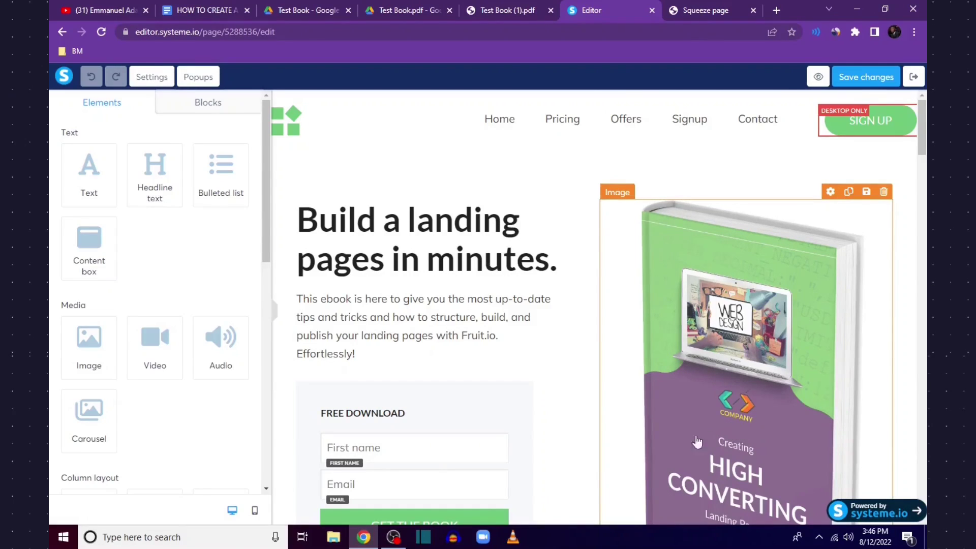
# Delete the header, brands and Fruit.io features sections from the template.
pyautogui.scroll(-1, 564, 462)
pyautogui.scroll(1, 571, 461)
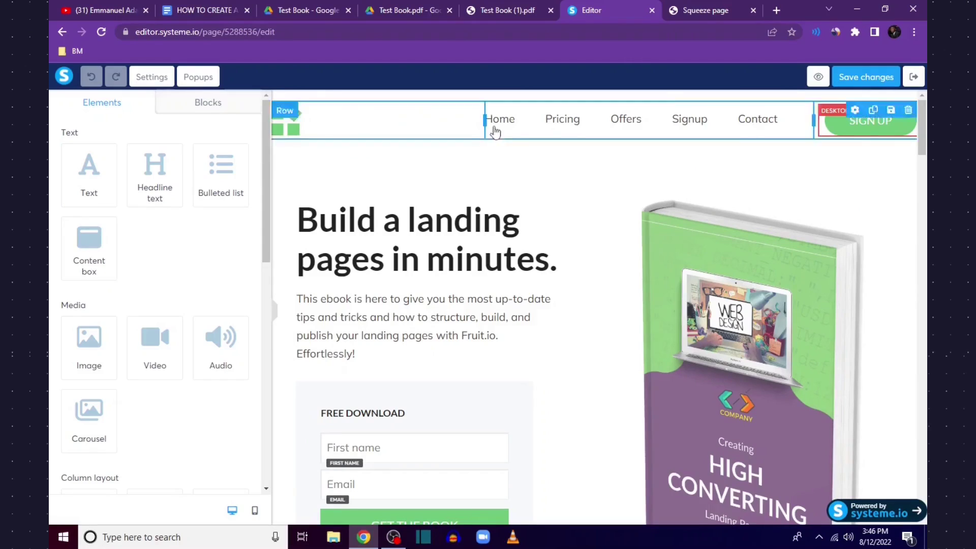
pyautogui.click(911, 128)
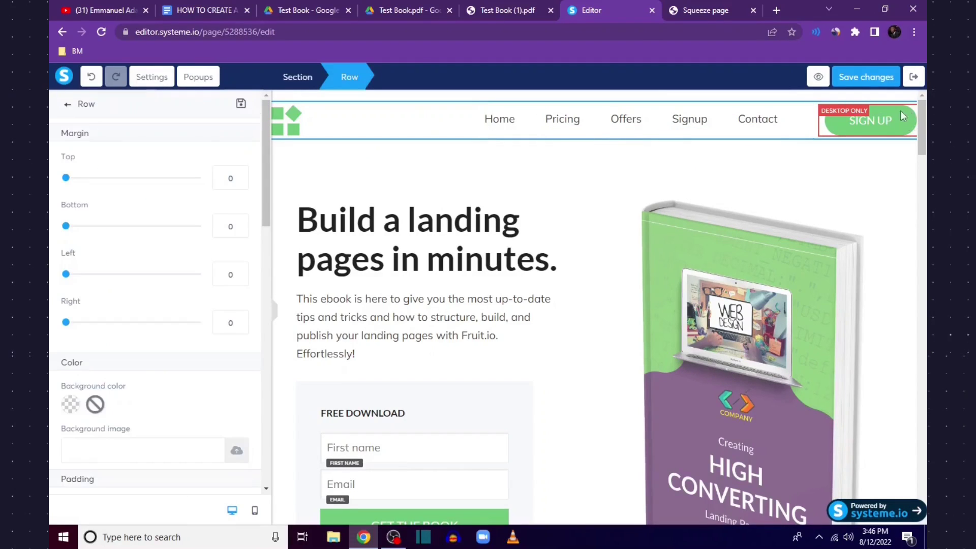
pyautogui.press('Escape')
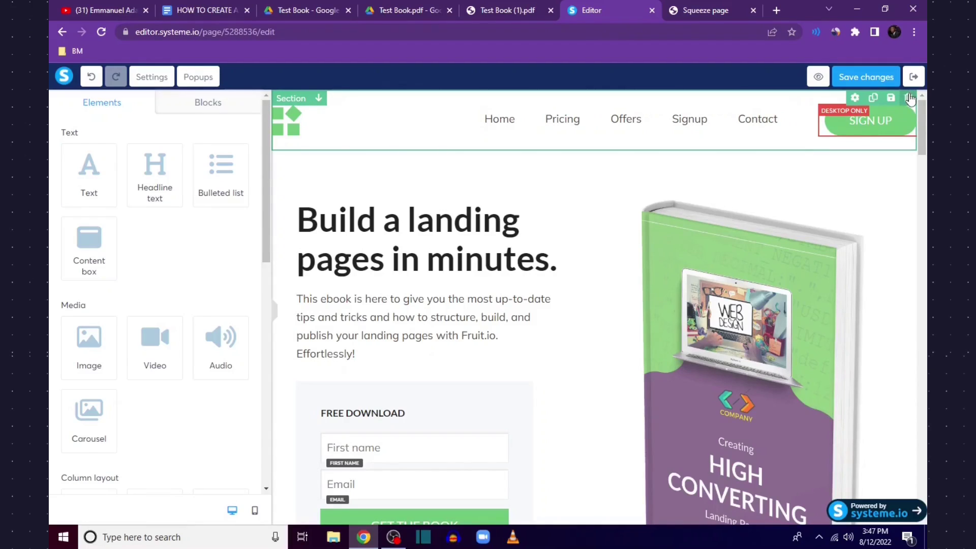
pyautogui.click(909, 98)
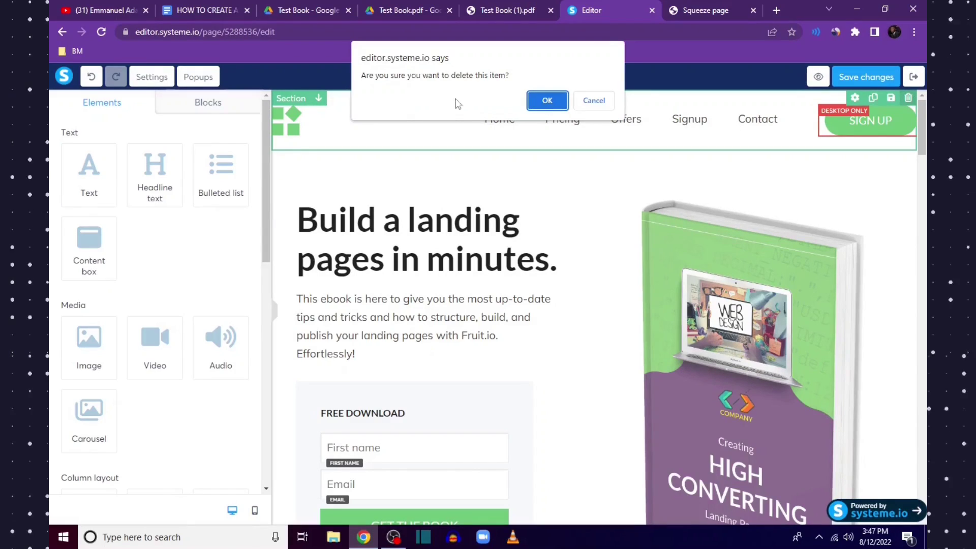
pyautogui.click(553, 110)
pyautogui.scroll(-1, 638, 203)
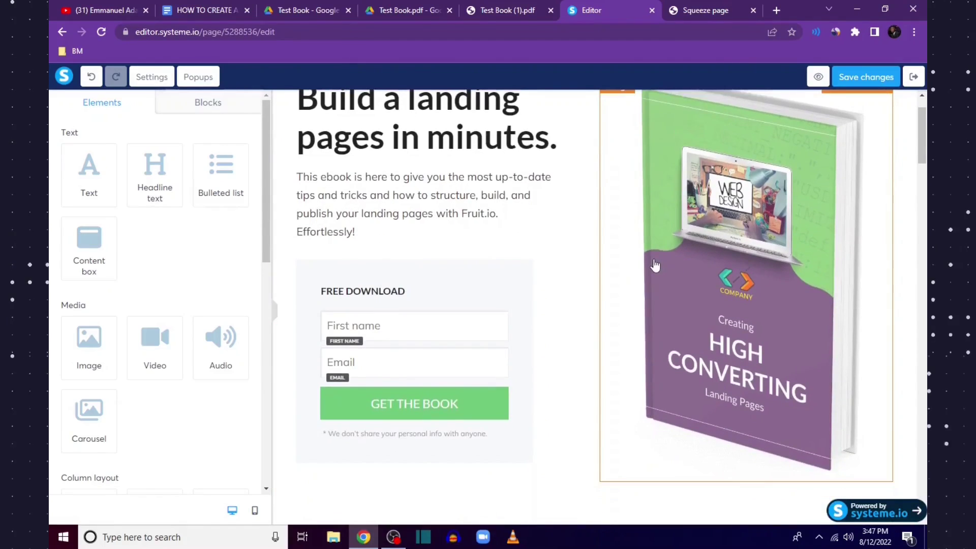
pyautogui.scroll(-5, 655, 267)
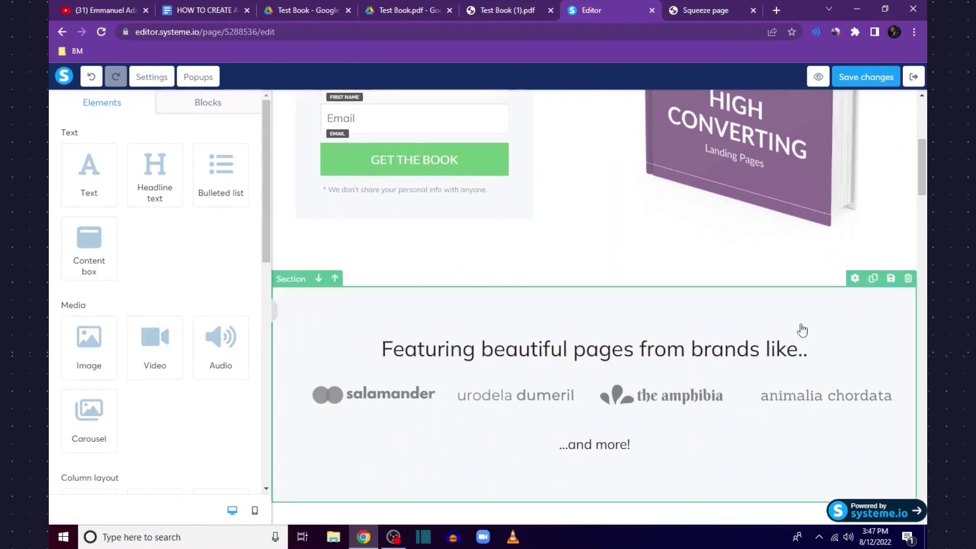
pyautogui.click(909, 279)
pyautogui.press('Return')
pyautogui.scroll(-4, 910, 204)
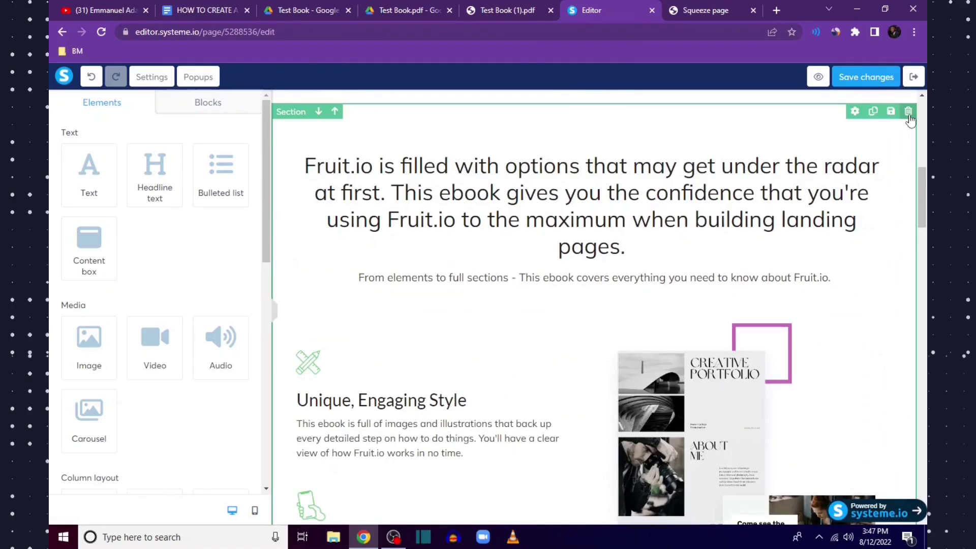
pyautogui.click(909, 112)
pyautogui.click(547, 99)
# Remove the hero rows, image band, 'Brought to you by' team section and testimonial section.
pyautogui.scroll(-5, 735, 429)
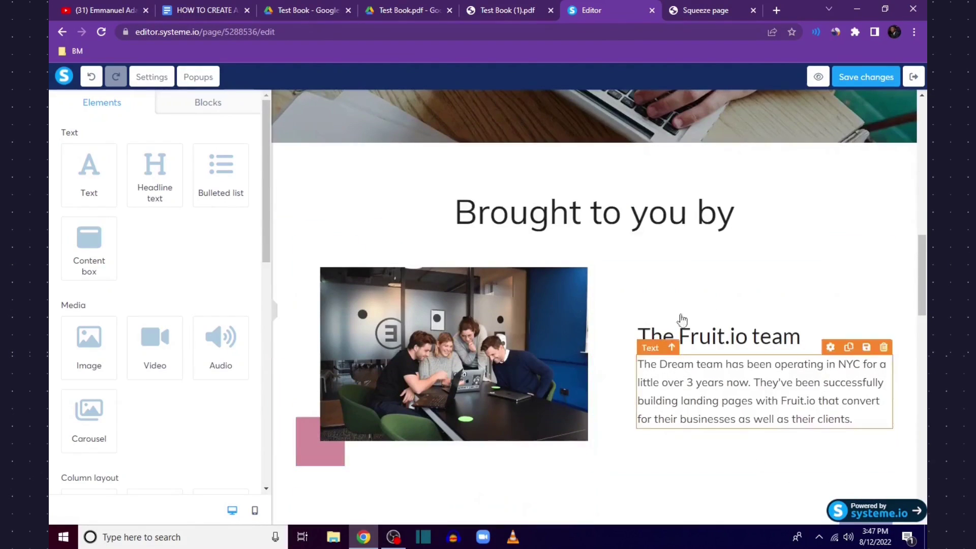
pyautogui.scroll(10, 722, 305)
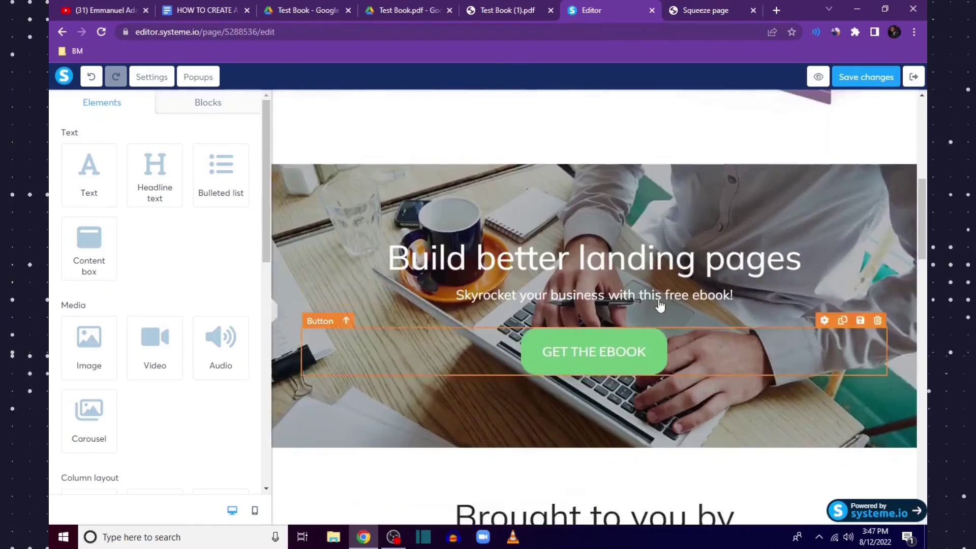
pyautogui.scroll(-2, 732, 348)
pyautogui.scroll(-3, 762, 356)
pyautogui.scroll(2, 802, 370)
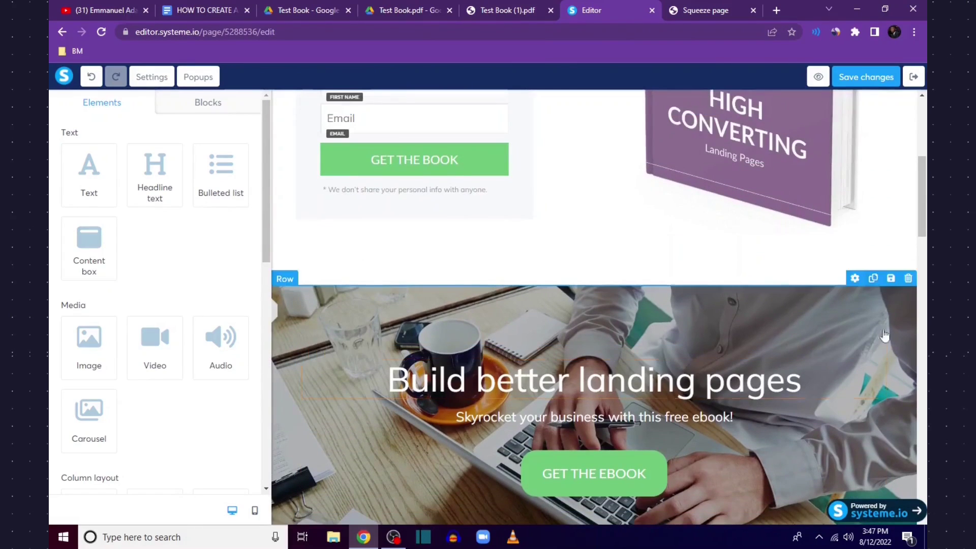
pyautogui.click(908, 278)
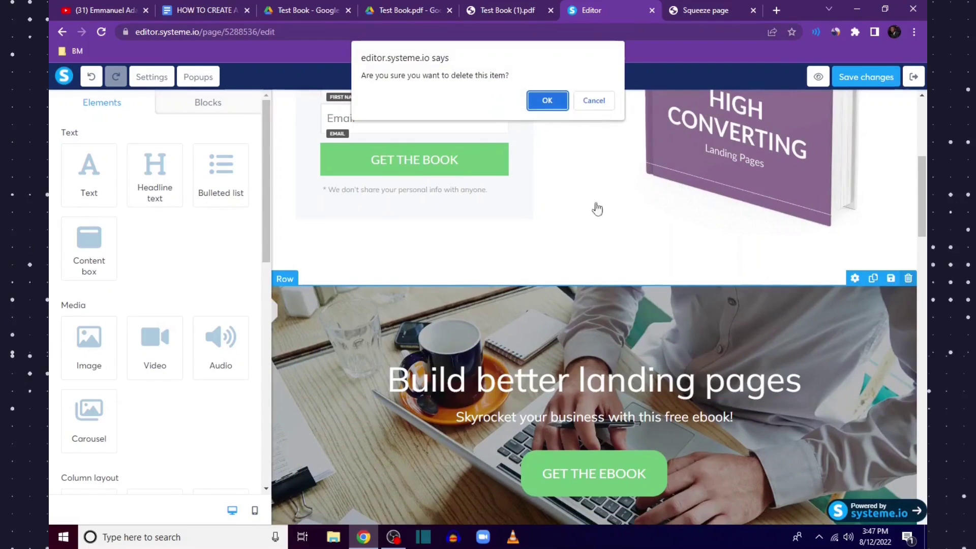
pyautogui.click(536, 102)
pyautogui.moveTo(837, 320)
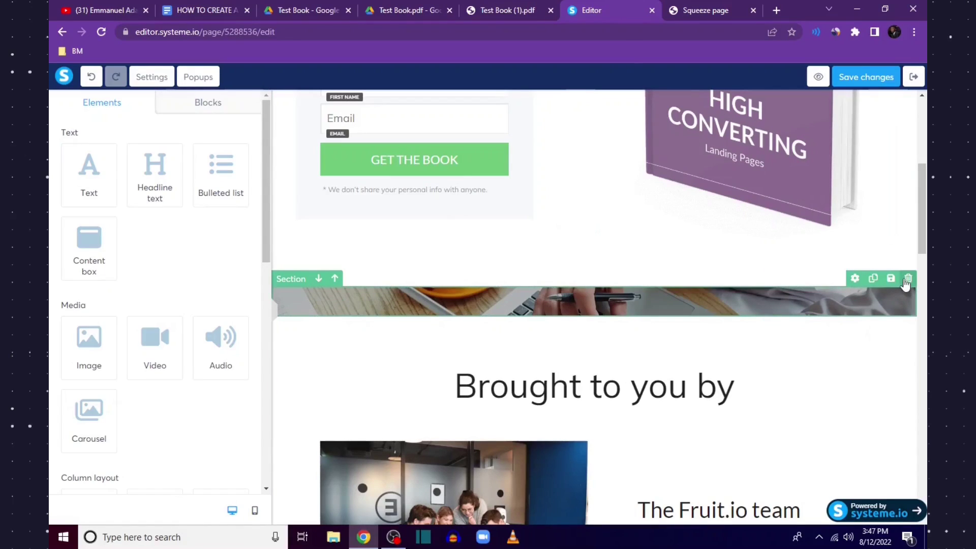
pyautogui.click(908, 280)
pyautogui.click(543, 101)
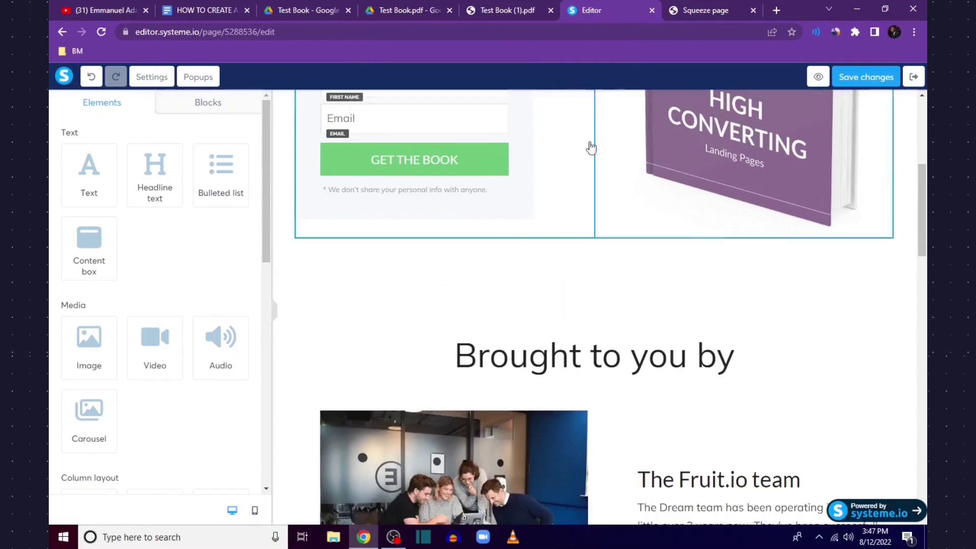
pyautogui.click(909, 282)
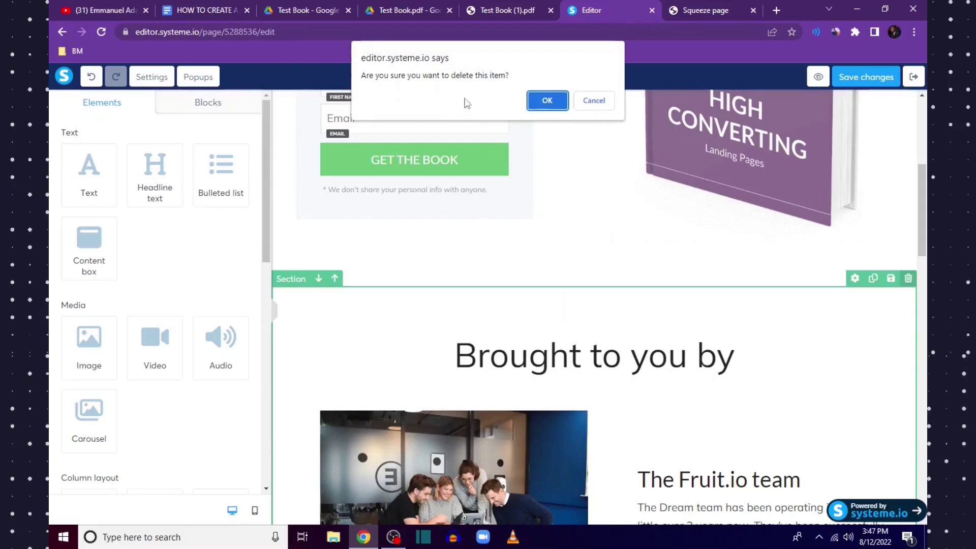
pyautogui.click(543, 100)
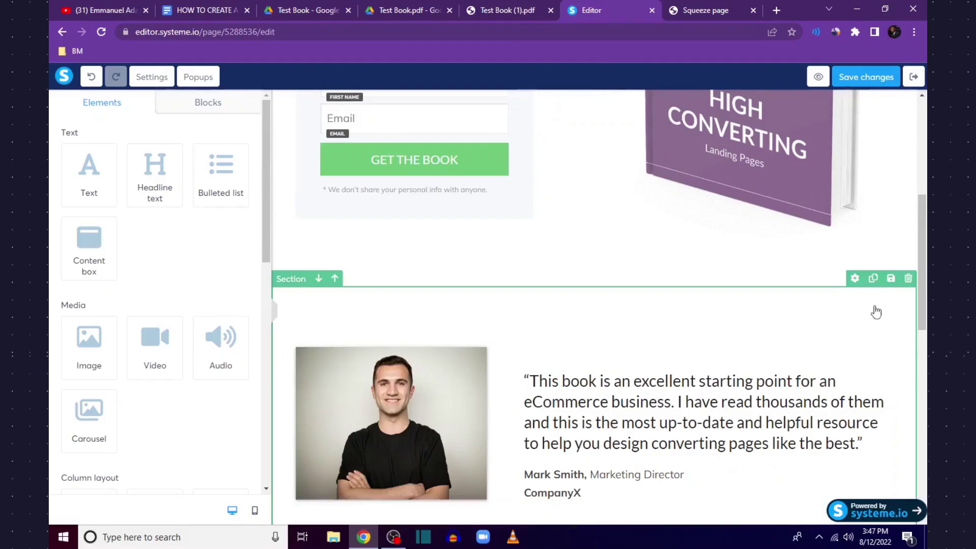
pyautogui.click(908, 279)
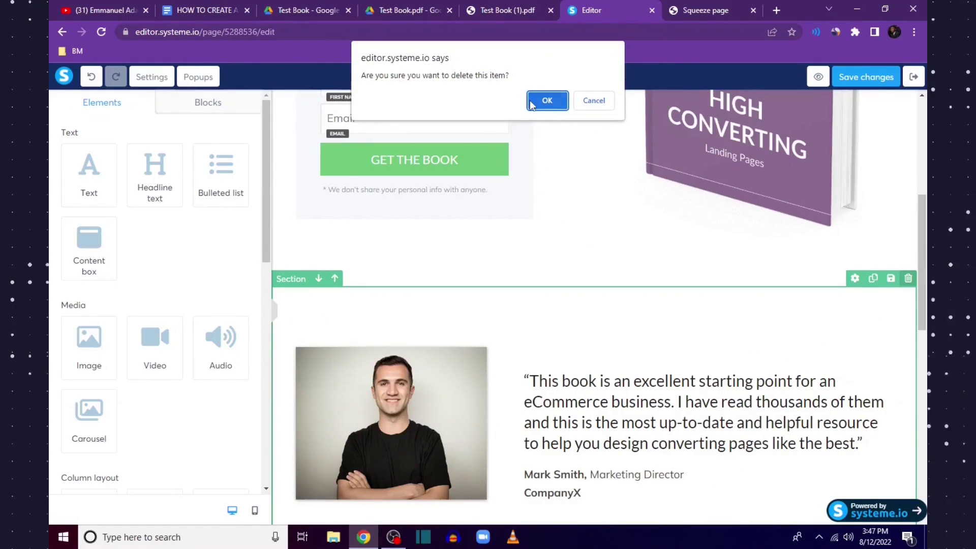
pyautogui.click(544, 101)
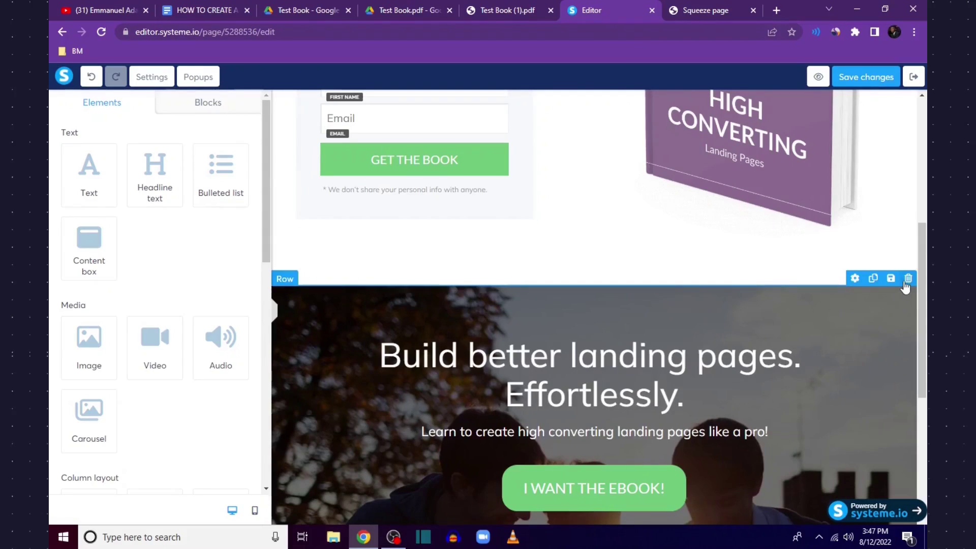
pyautogui.click(908, 279)
pyautogui.click(545, 98)
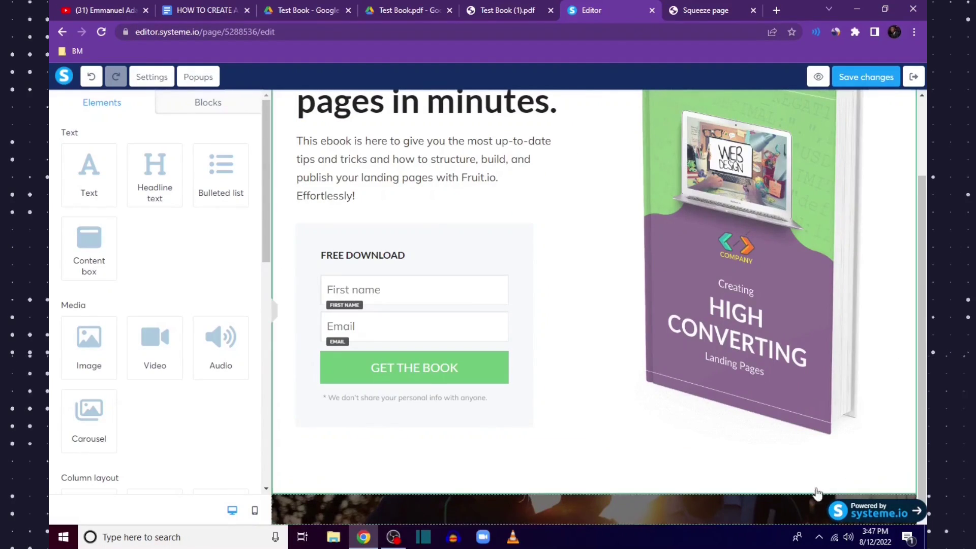
pyautogui.moveTo(856, 501)
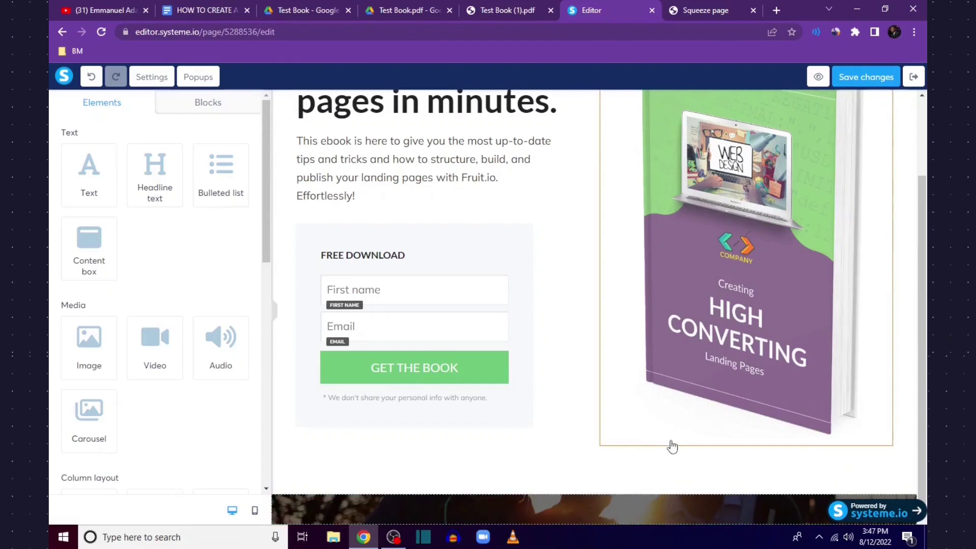
pyautogui.scroll(2, 610, 391)
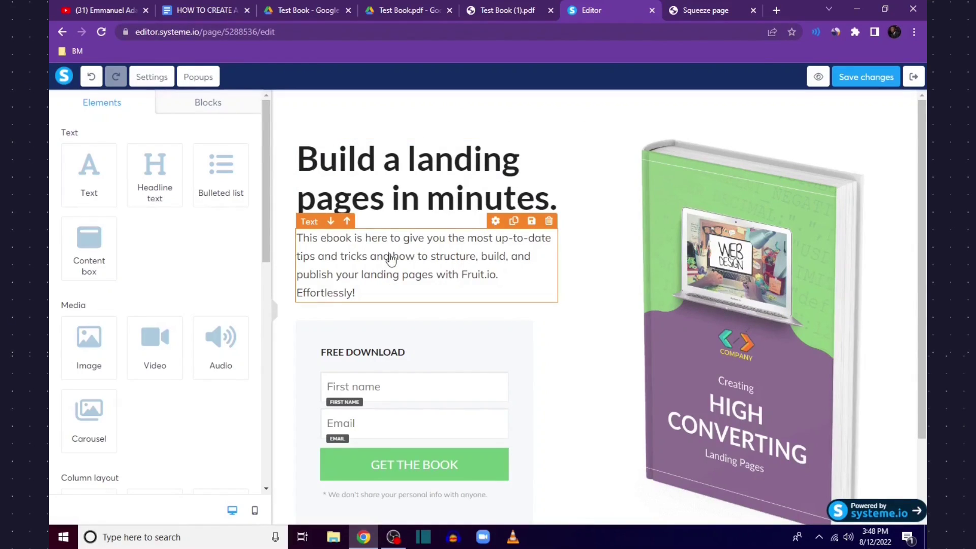
# Replace the FREE DOWNLOAD heading with the 'PS: Fill in your first name and email…' note.
pyautogui.click(416, 353)
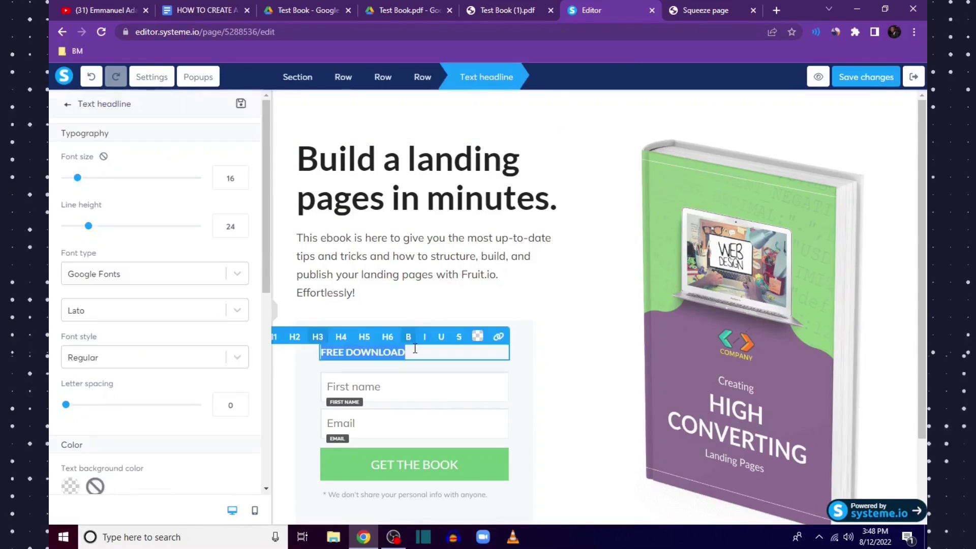
pyautogui.hotkey('ctrl', 'a')
pyautogui.write('P')
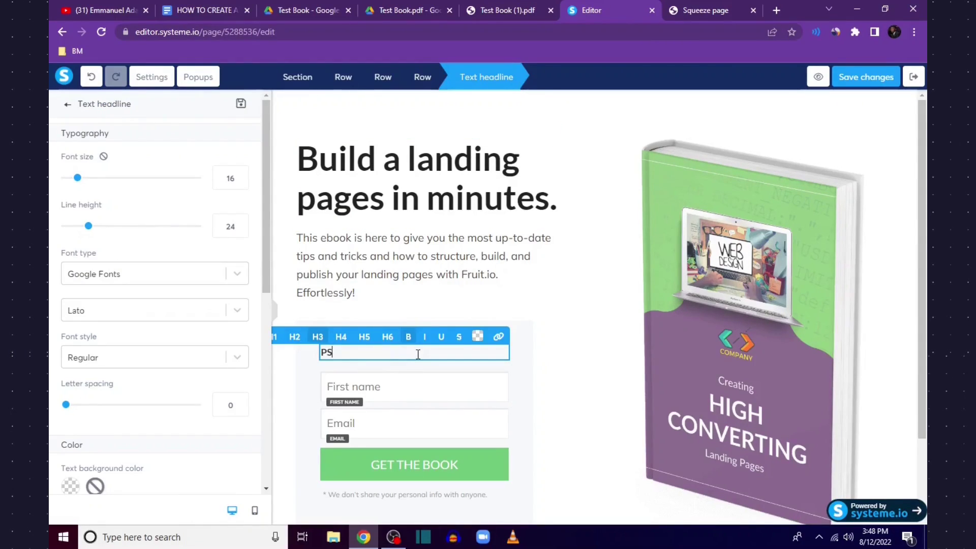
pyautogui.write('S: Fill in your first name and email address in the')
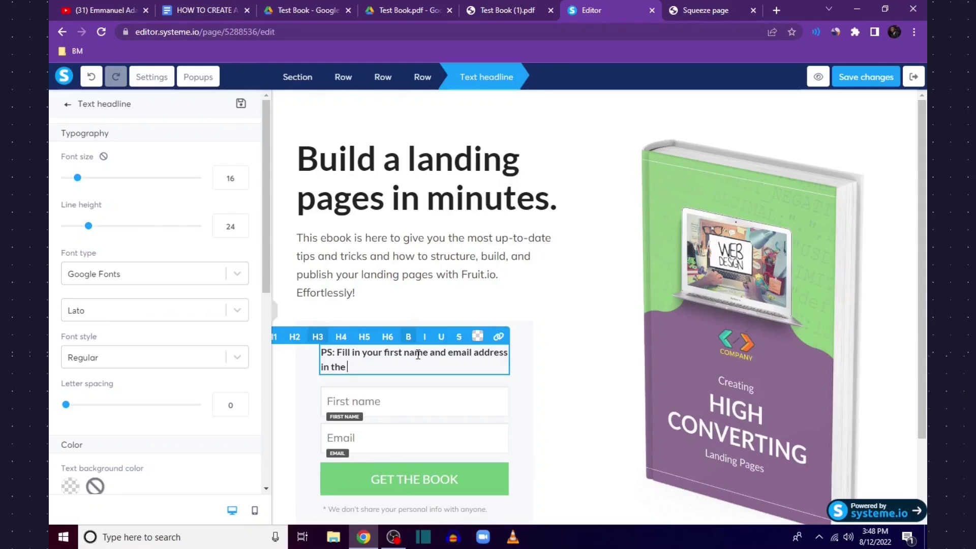
pyautogui.write(' form below then click the ')
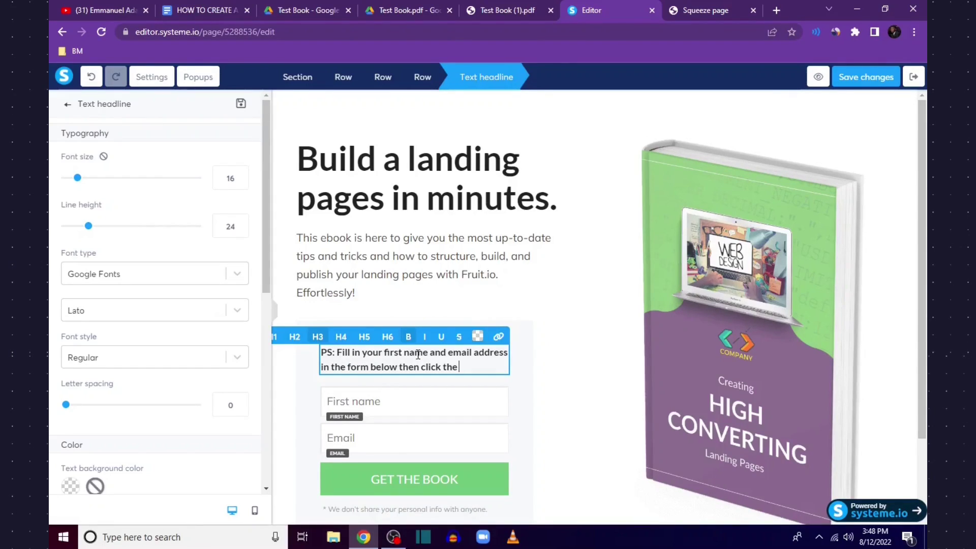
pyautogui.write("'DOWNLOAD' butt")
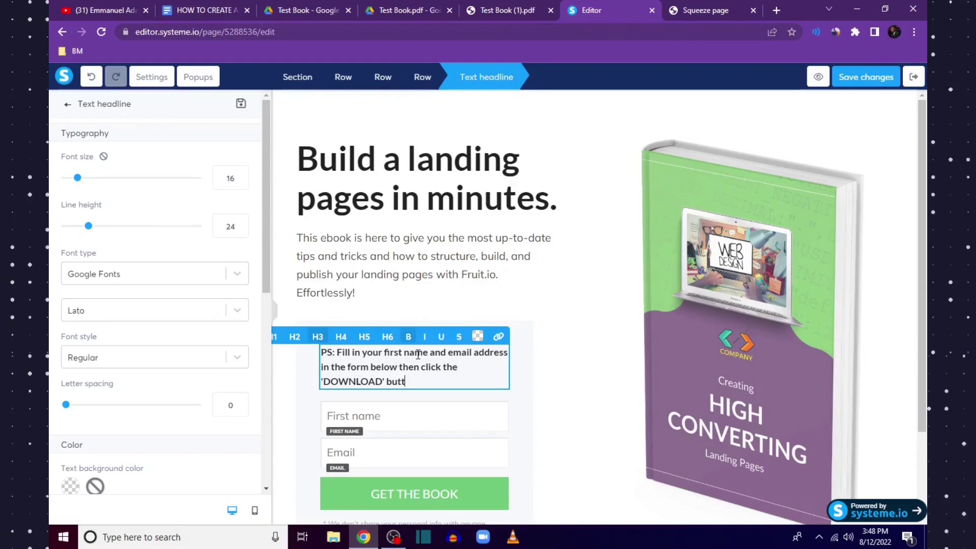
pyautogui.write('on to get this')
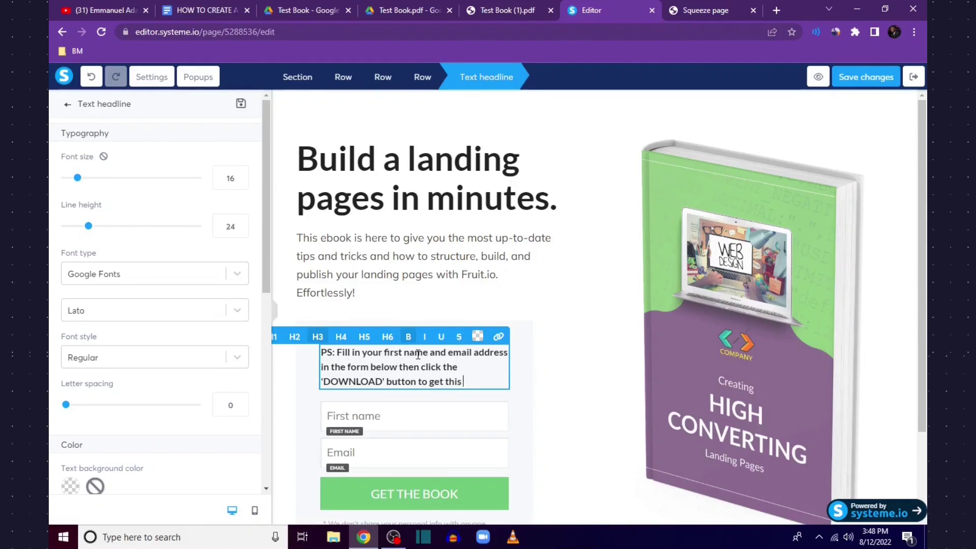
pyautogui.write(' book for free!')
pyautogui.click(581, 308)
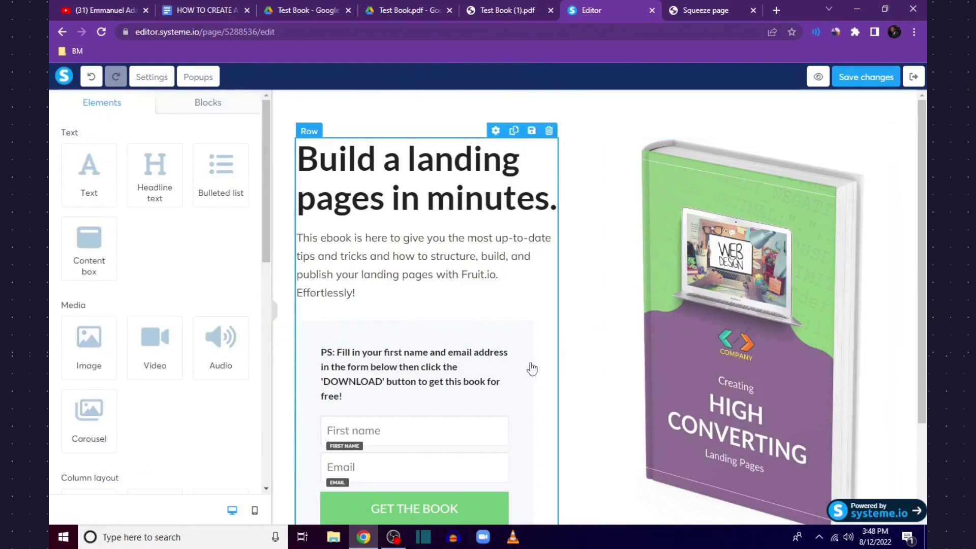
pyautogui.doubleClick(336, 352)
pyautogui.click(333, 352)
pyautogui.write(':')
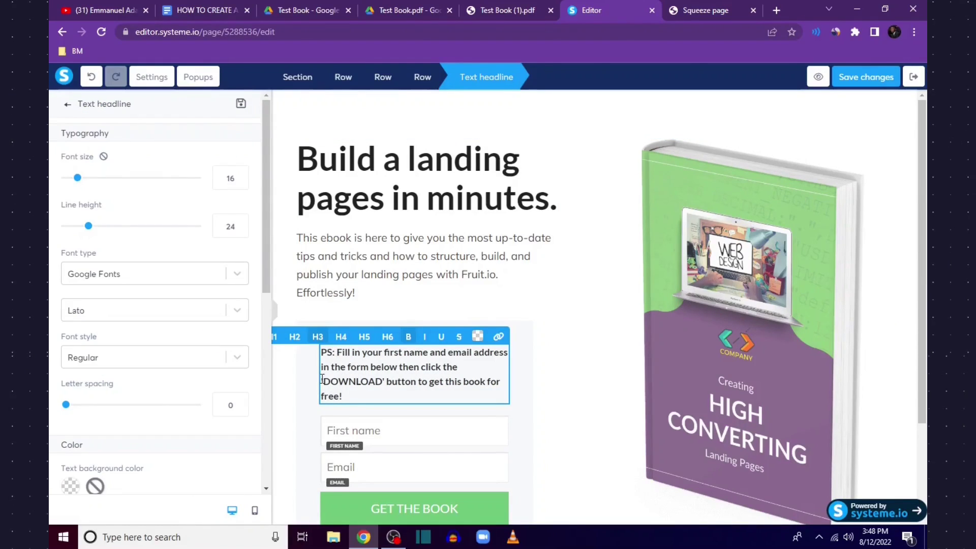
# Color the word 'DOWNLOAD' in the note red and unbold 'PS:'.
pyautogui.moveTo(382, 388); pyautogui.dragTo(386, 265)
pyautogui.scroll(-2, 385, 388)
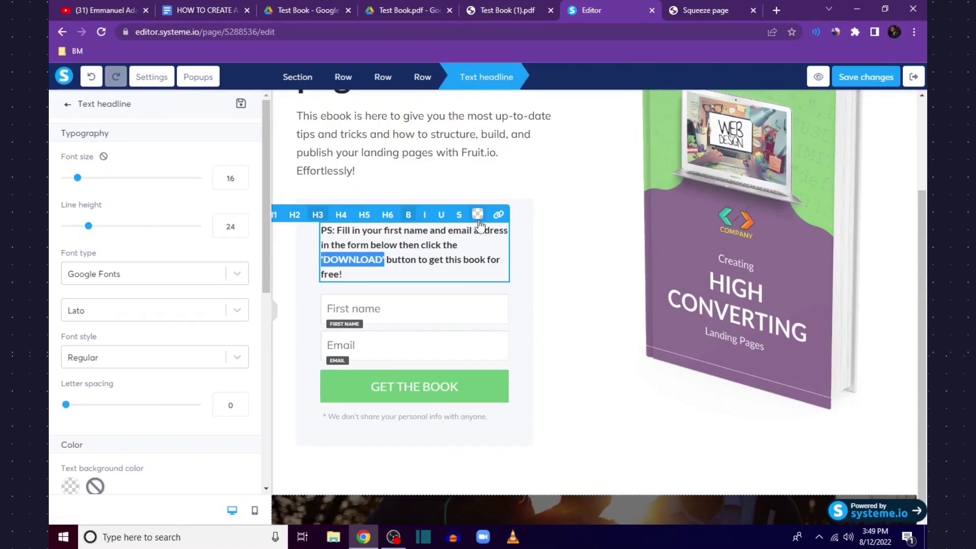
pyautogui.click(477, 215)
pyautogui.click(593, 120)
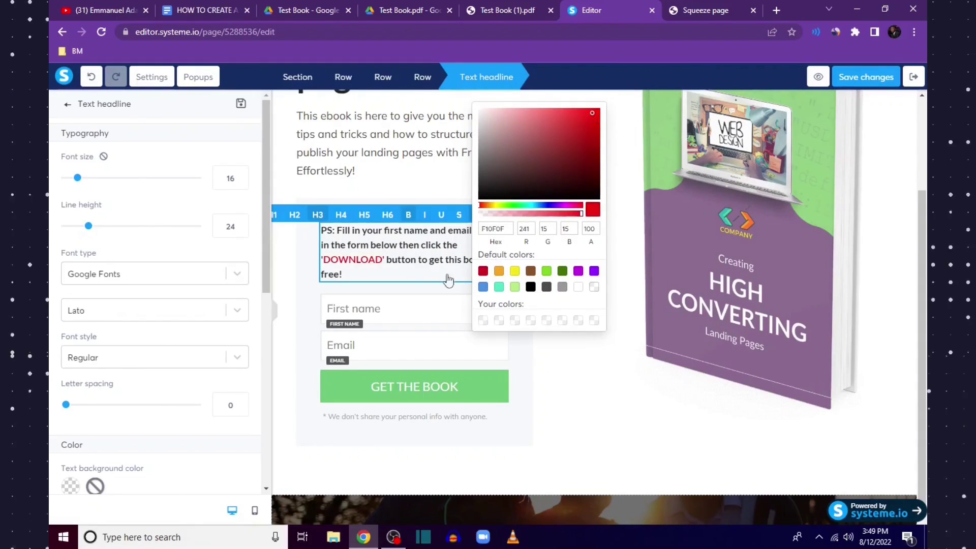
pyautogui.click(534, 298)
pyautogui.scroll(1, 327, 289)
pyautogui.click(333, 291)
pyautogui.doubleClick(331, 290)
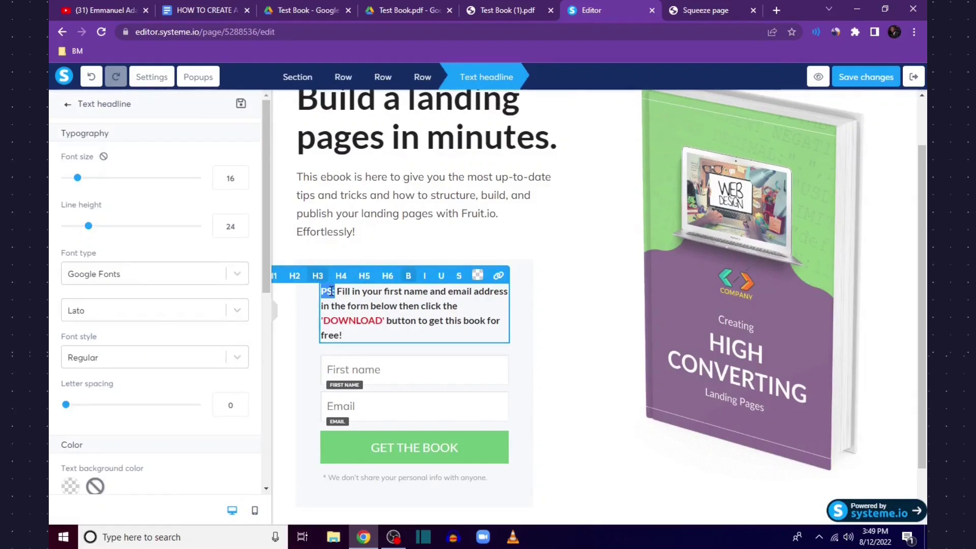
pyautogui.click(435, 174)
# Retype the main headline as 'HOW TO CREATE AN EBOOK DONWLOAD FUNNEL'.
pyautogui.scroll(1, 435, 174)
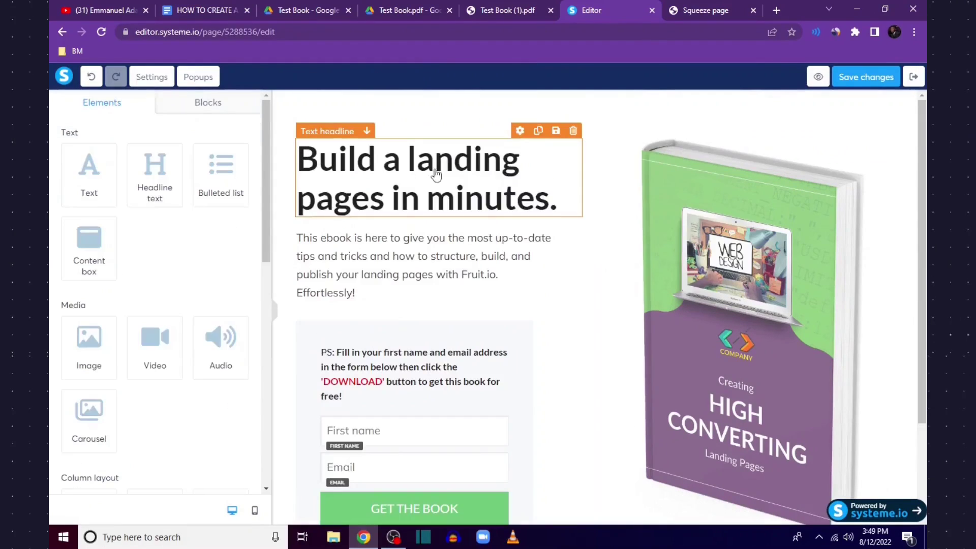
pyautogui.tripleClick(384, 173)
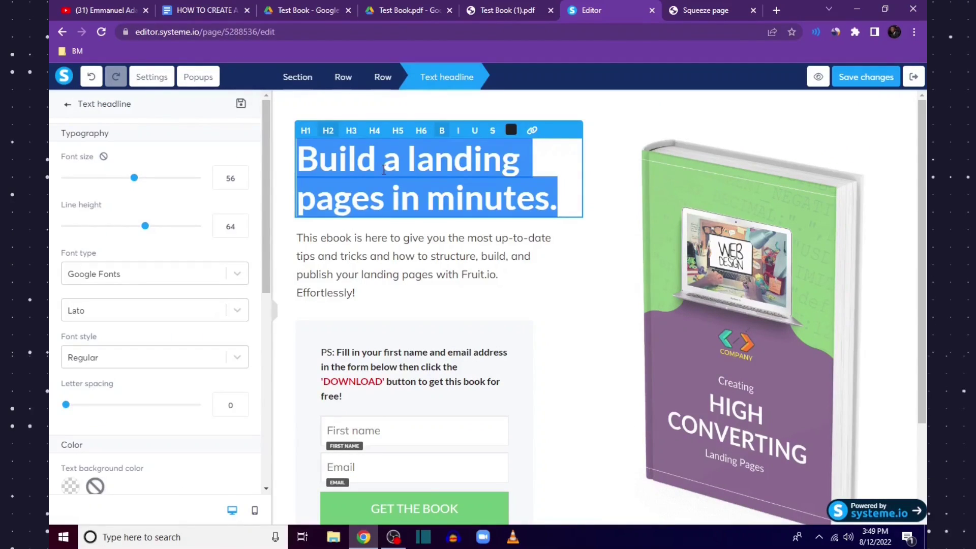
pyautogui.write('HOW TO CREA')
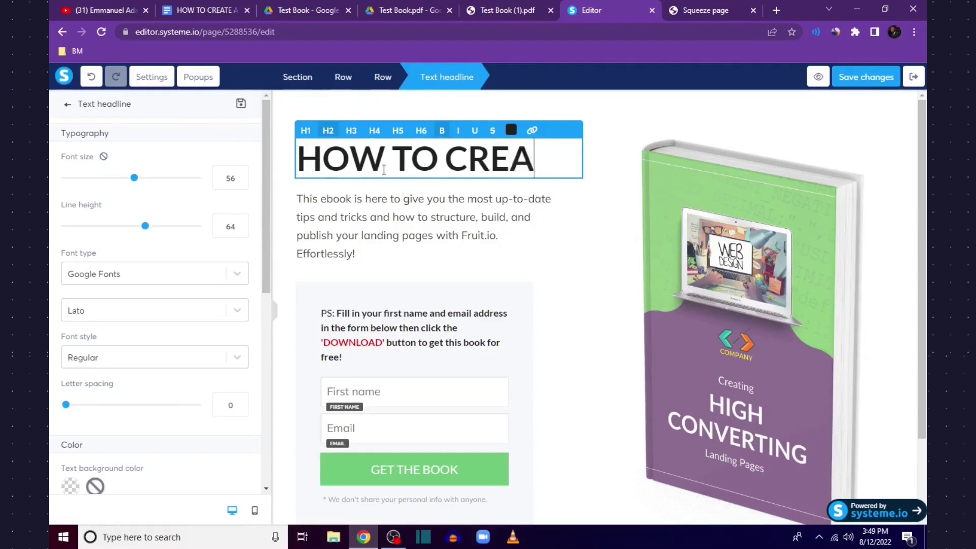
pyautogui.write('TE AN EBOOK DON')
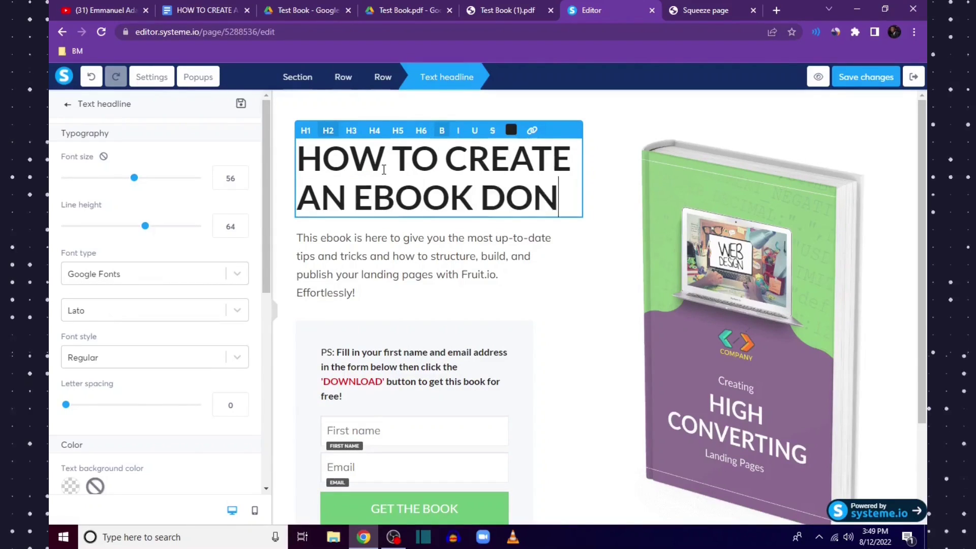
pyautogui.write('WLOAD FUNNEL')
# Set the headline font size to 45 and line height to 50.
pyautogui.click(624, 97)
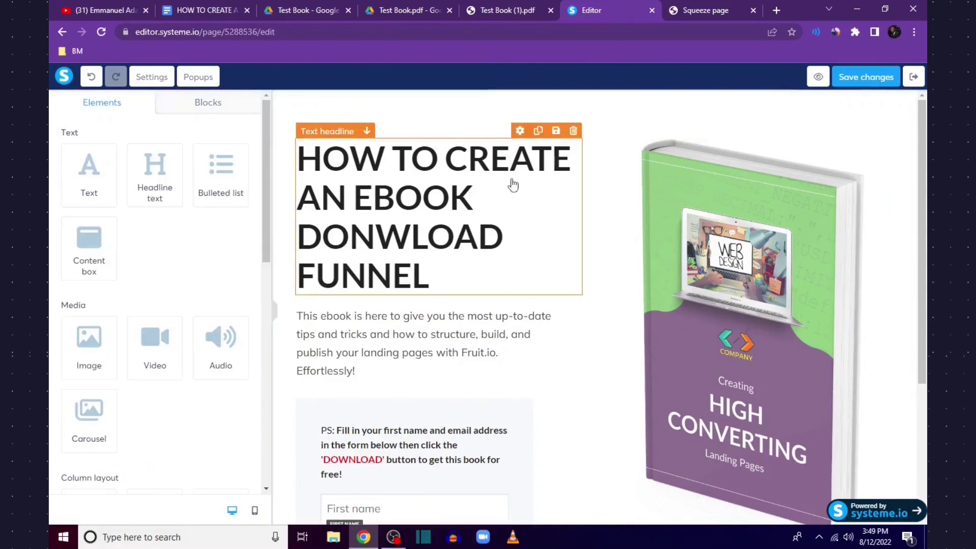
pyautogui.click(503, 188)
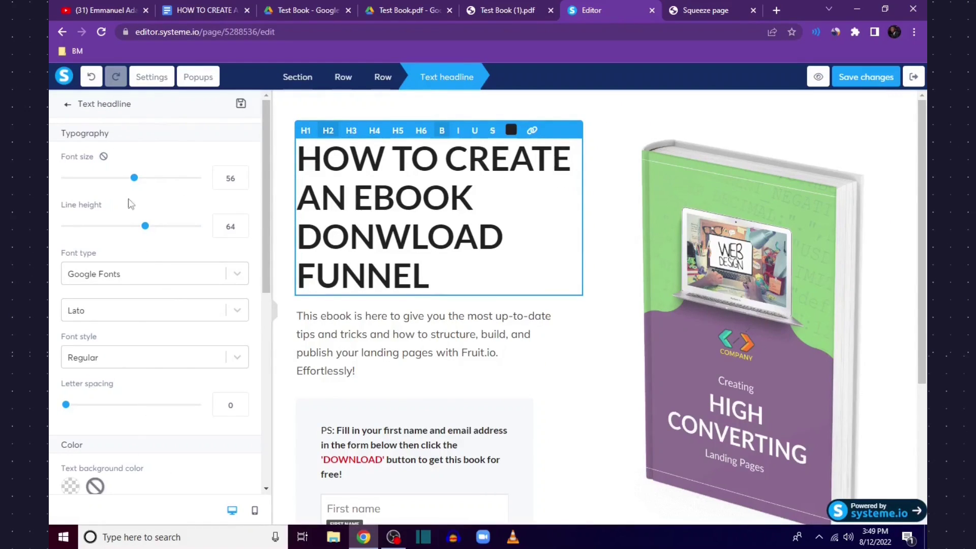
pyautogui.moveTo(134, 178)
pyautogui.mouseDown()
pyautogui.moveTo(110, 184)
pyautogui.moveTo(120, 181)
pyautogui.mouseUp()
pyautogui.moveTo(148, 229); pyautogui.dragTo(126, 229)
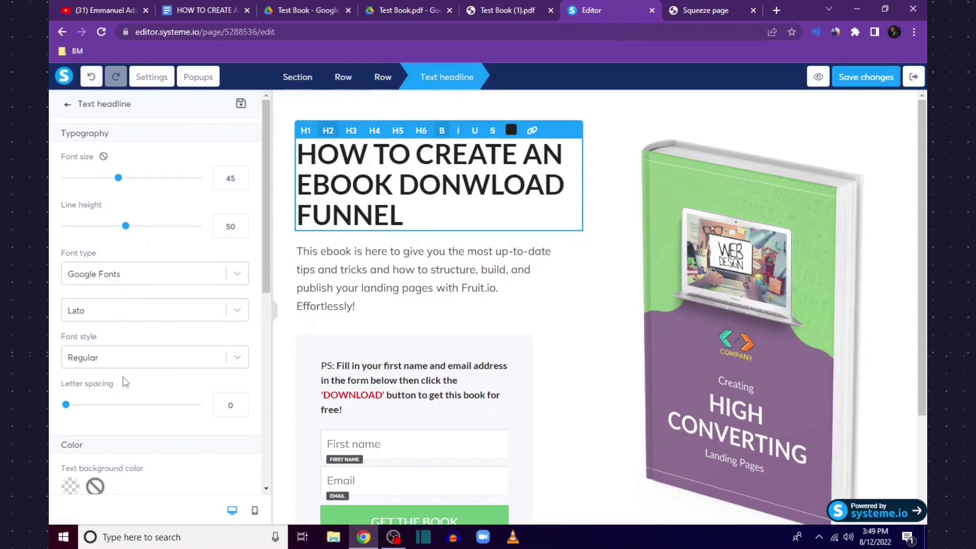
# Try a blue background on the headline, then reset the background colour to none.
pyautogui.scroll(-2, 124, 383)
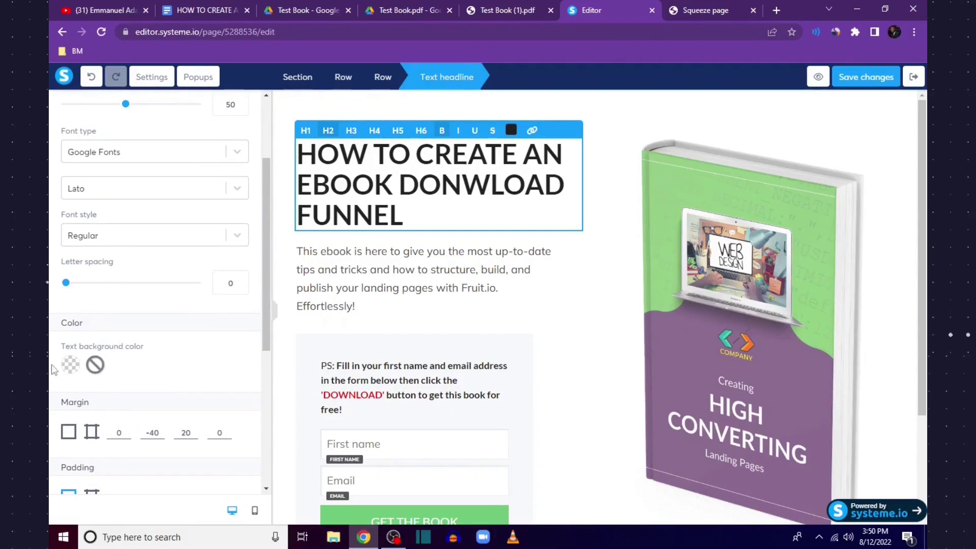
pyautogui.scroll(-2, 74, 369)
pyautogui.click(74, 245)
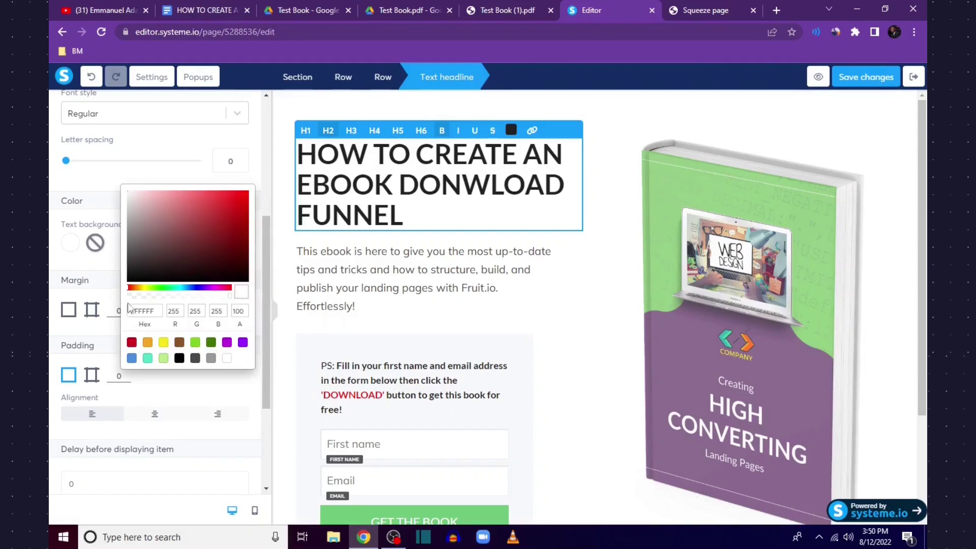
pyautogui.click(197, 288)
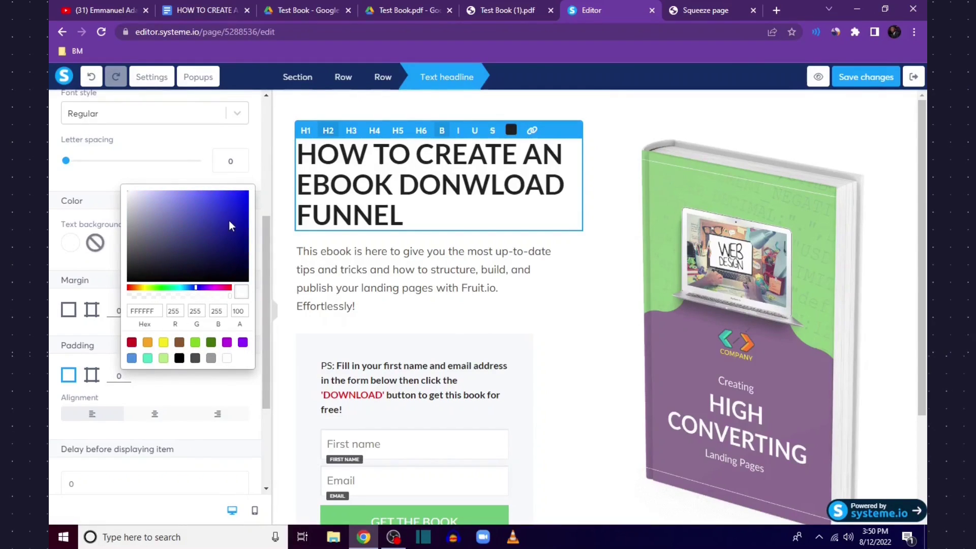
pyautogui.click(233, 203)
pyautogui.moveTo(233, 204); pyautogui.dragTo(229, 219)
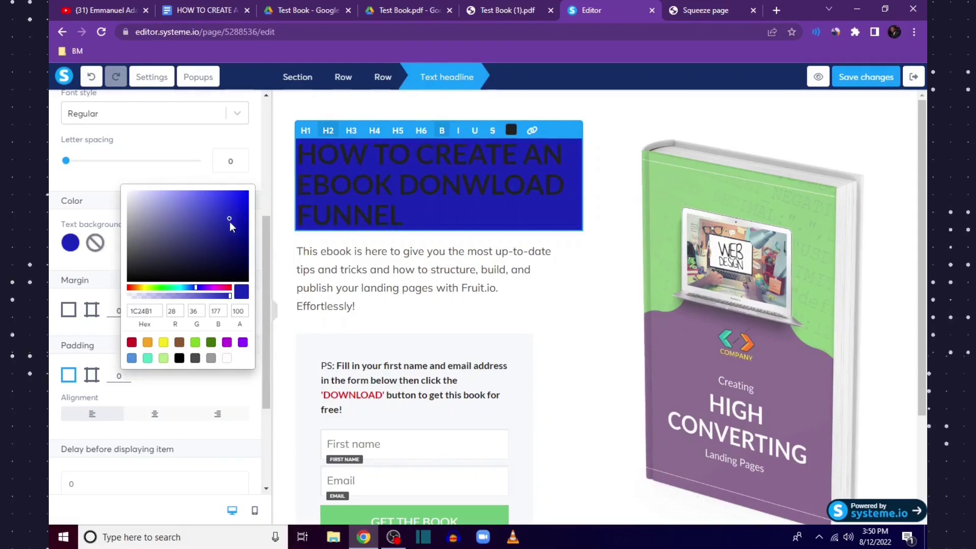
pyautogui.click(104, 243)
pyautogui.click(95, 242)
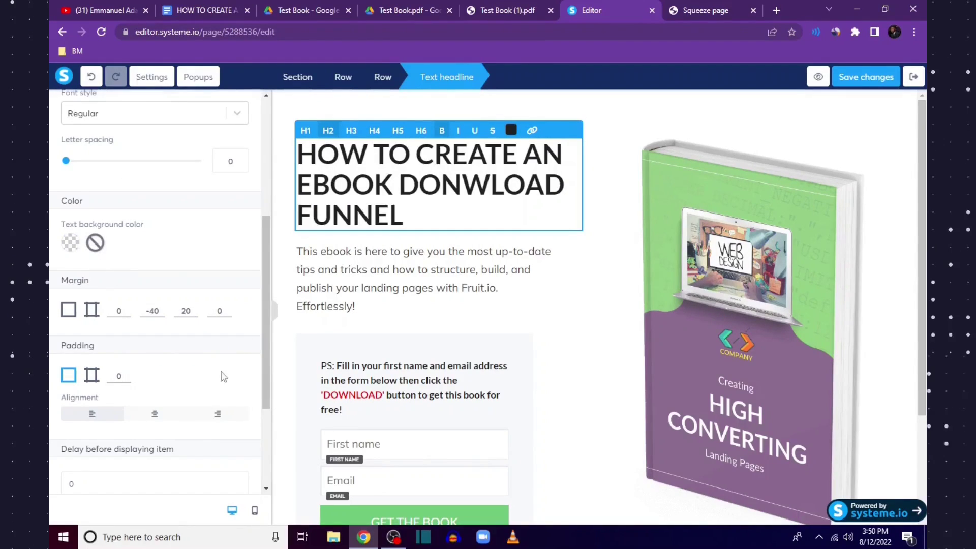
# Try display delay values of 5 and 3 on the headline, leaving it at 0.
pyautogui.scroll(-1, 70, 358)
pyautogui.scroll(-2, 70, 357)
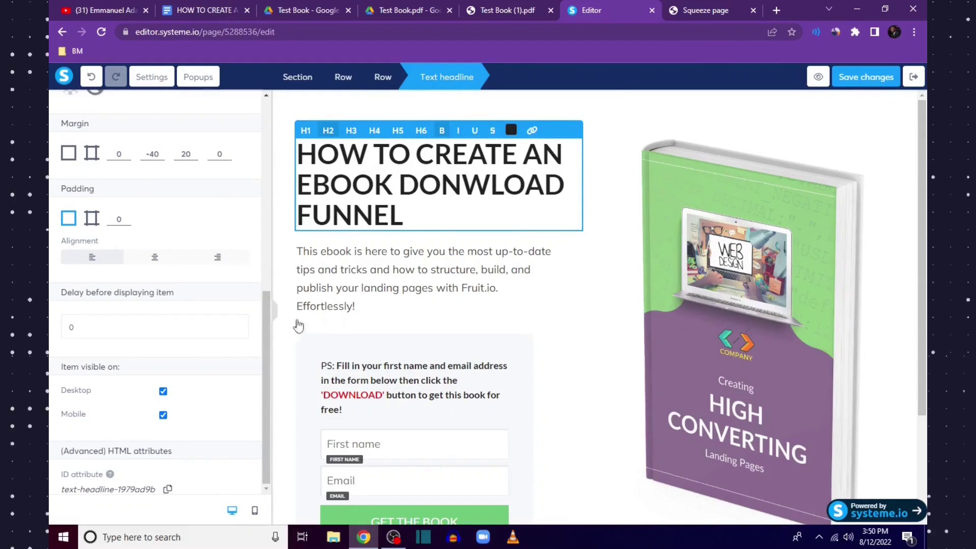
pyautogui.press('BackSpace')
pyautogui.write('5')
pyautogui.press('BackSpace')
pyautogui.write('3')
pyautogui.press('BackSpace')
pyautogui.write('0')
# Inspect the description paragraph and book cover image settings, then open a new browser tab.
pyautogui.scroll(1, 235, 251)
pyautogui.click(483, 268)
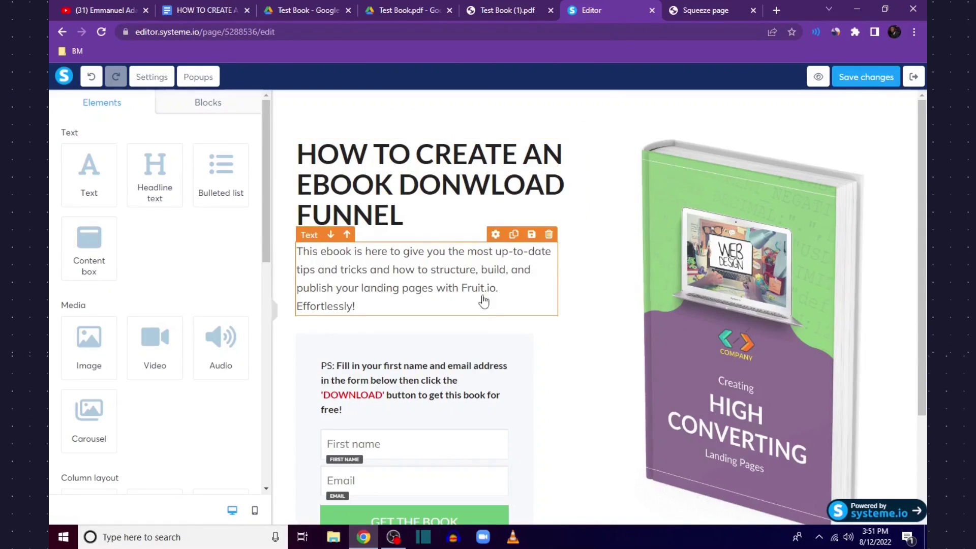
pyautogui.scroll(-2, 523, 410)
pyautogui.scroll(2, 522, 409)
pyautogui.click(727, 301)
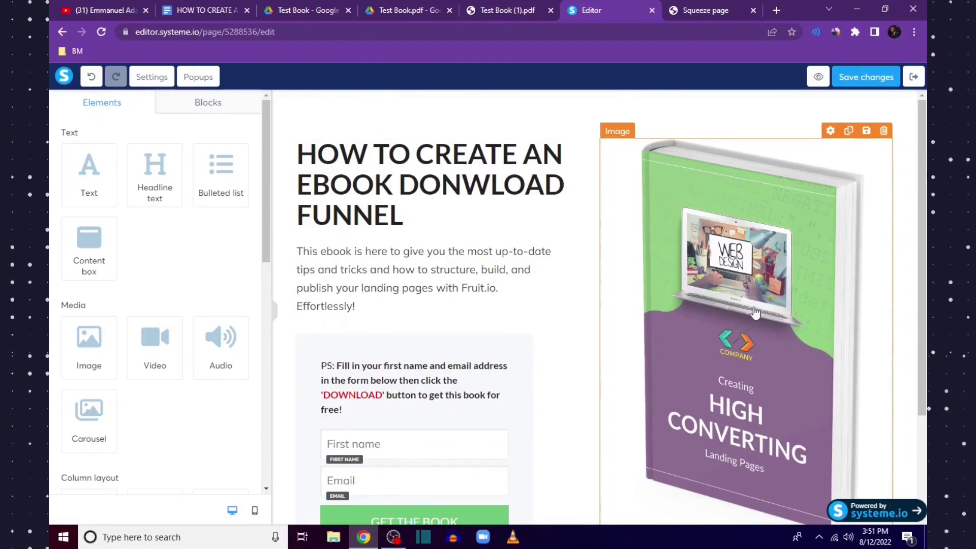
pyautogui.scroll(-1, 755, 313)
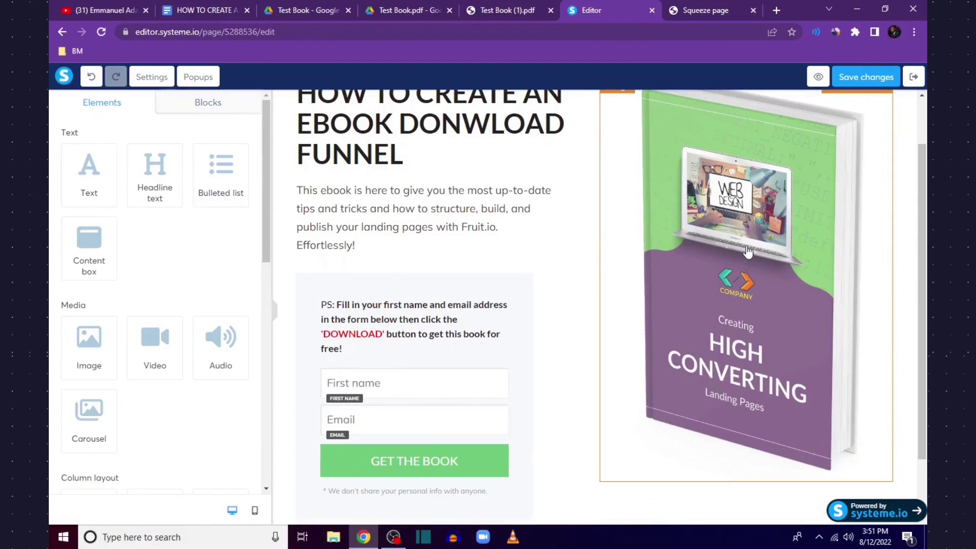
pyautogui.scroll(1, 798, 300)
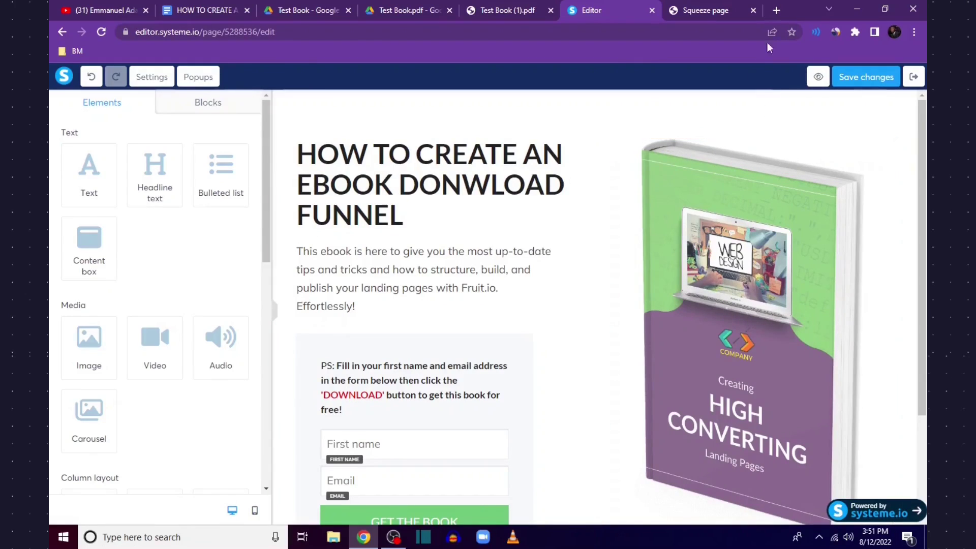
pyautogui.click(776, 11)
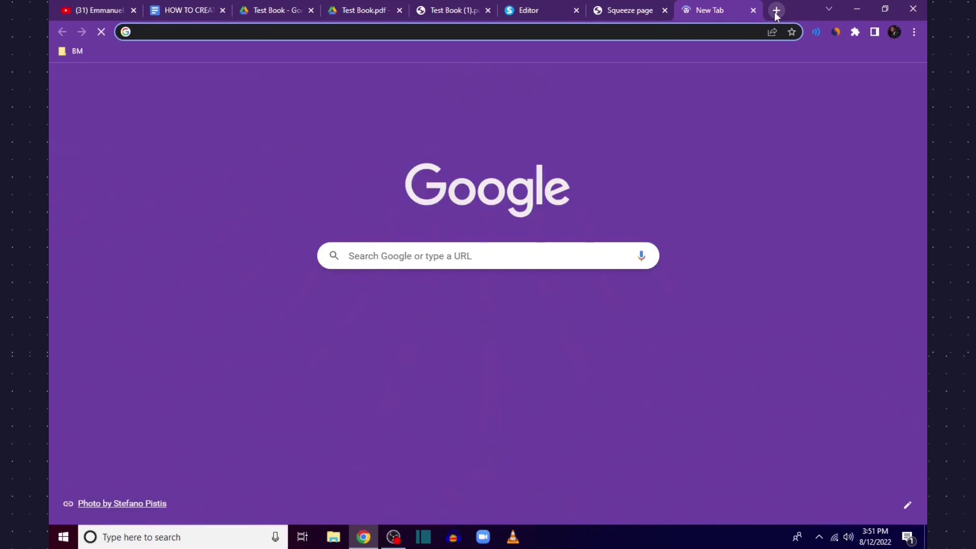
# Load DIYbookcovers.com and open its 3D mockup maker.
pyautogui.write('DIYbookcovers.com')
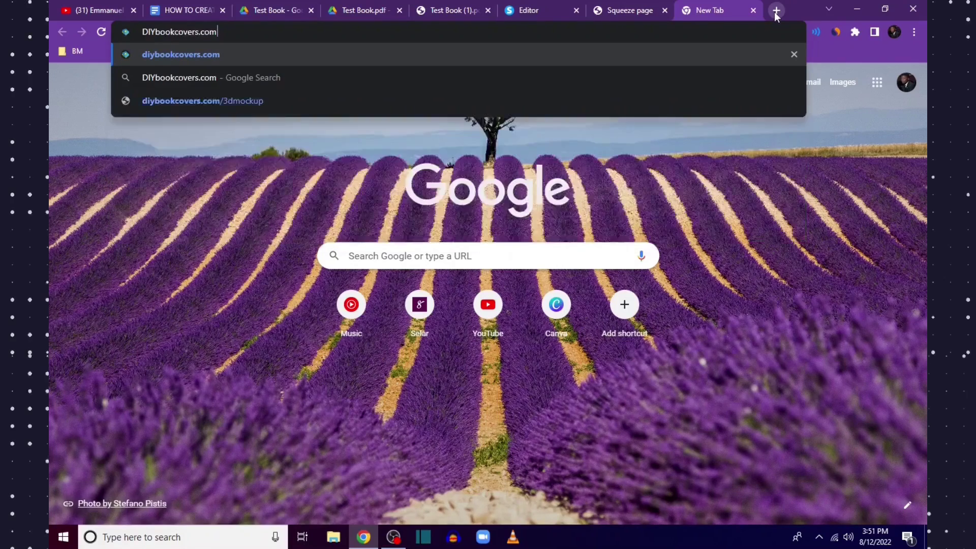
pyautogui.press('Return')
pyautogui.moveTo(463, 87)
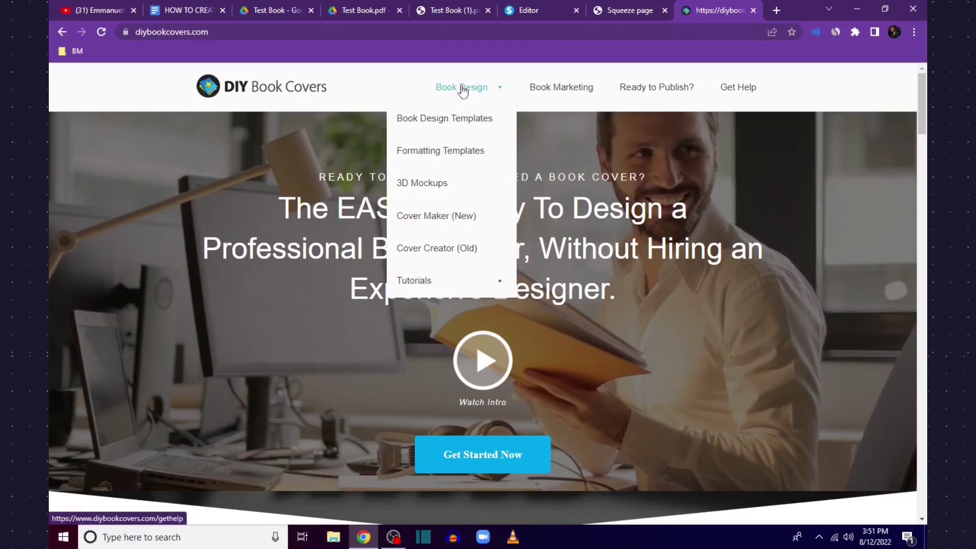
pyautogui.click(414, 186)
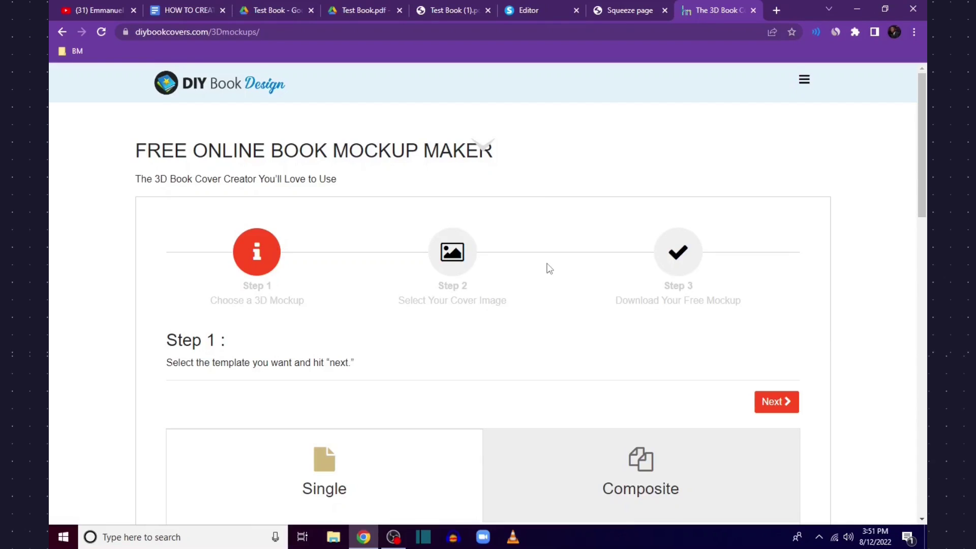
pyautogui.scroll(-6, 610, 289)
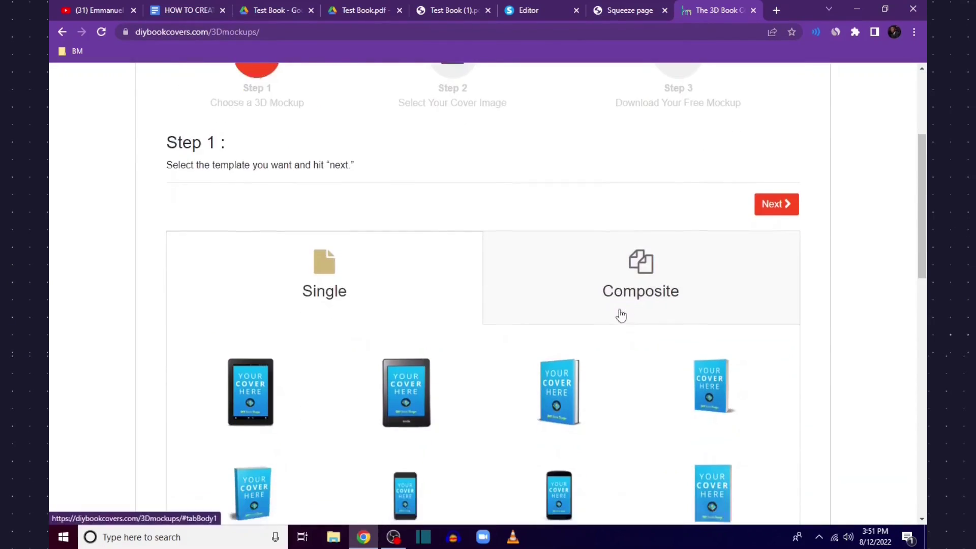
pyautogui.scroll(-4, 630, 328)
pyautogui.scroll(4, 632, 330)
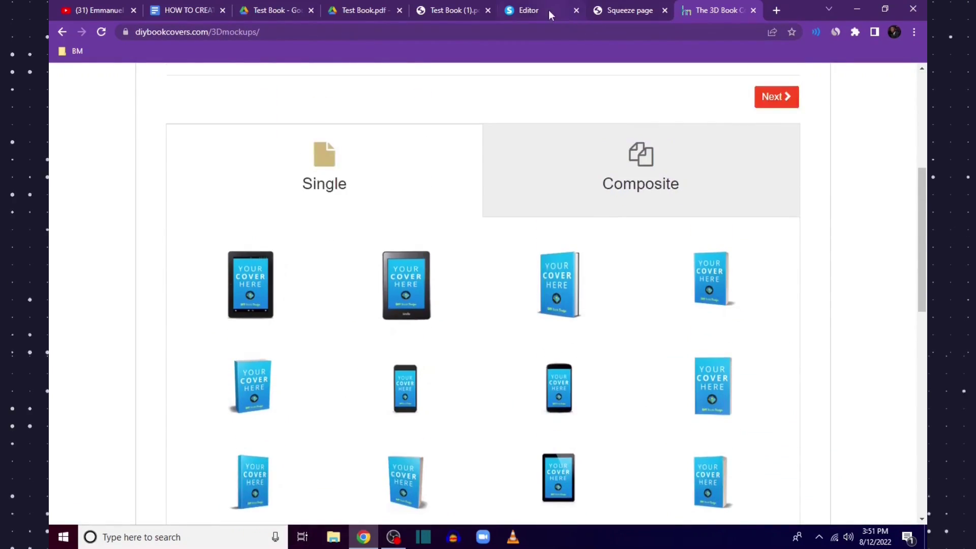
pyautogui.click(559, 10)
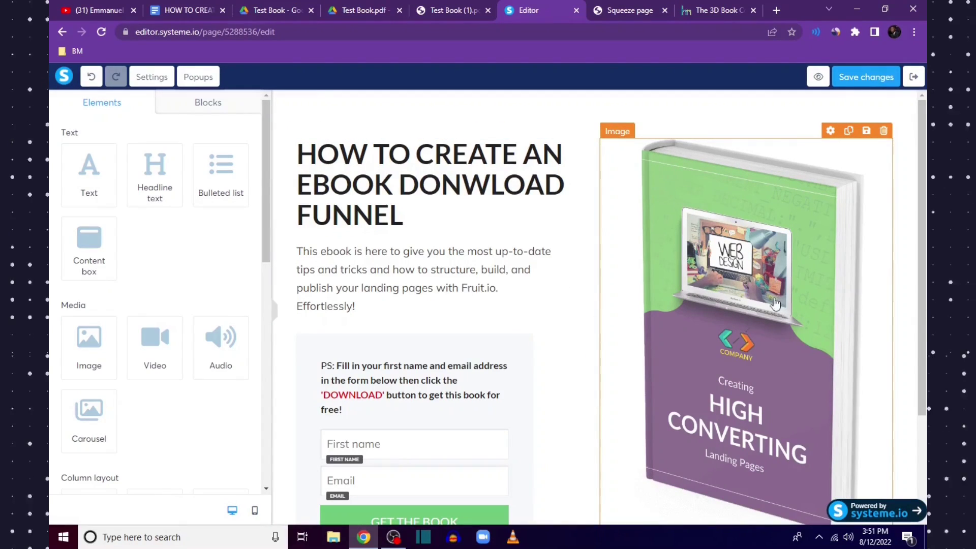
pyautogui.click(727, 10)
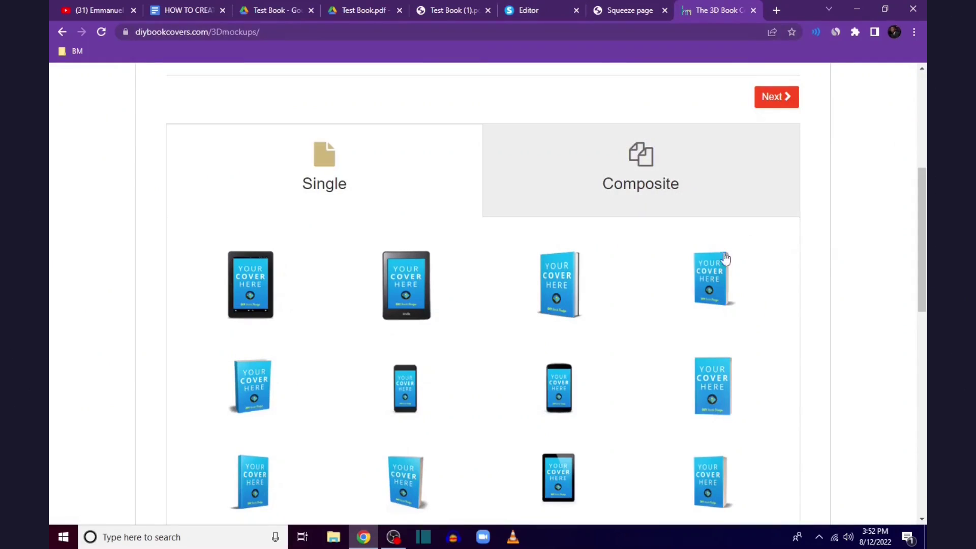
# Build a standing hardback mockup from the EBOOK DONWLOAD cover image and download it as PNG.
pyautogui.click(565, 274)
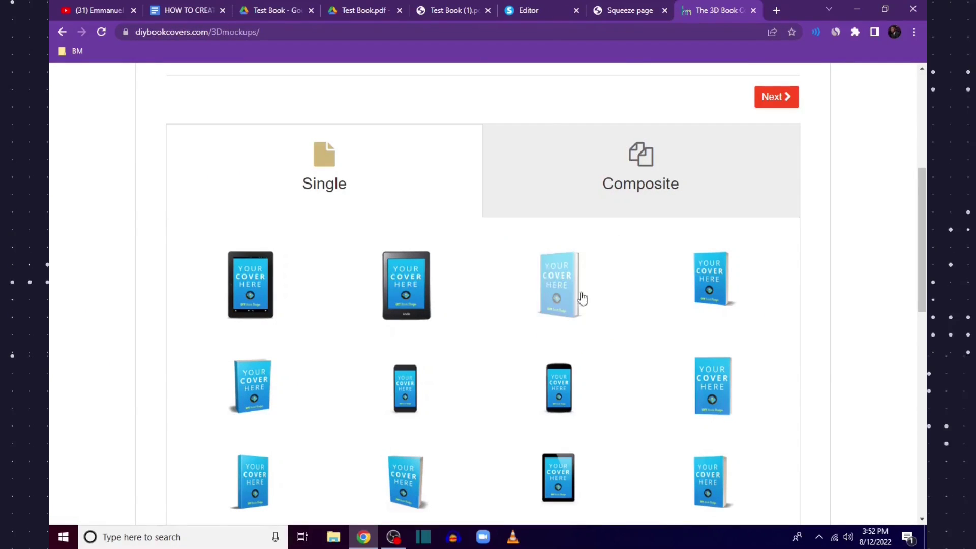
pyautogui.click(775, 220)
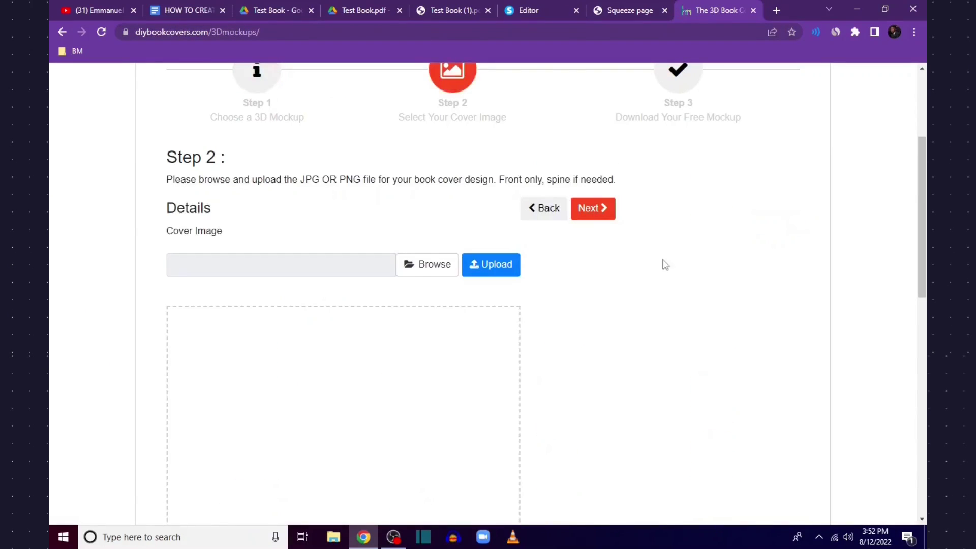
pyautogui.click(426, 265)
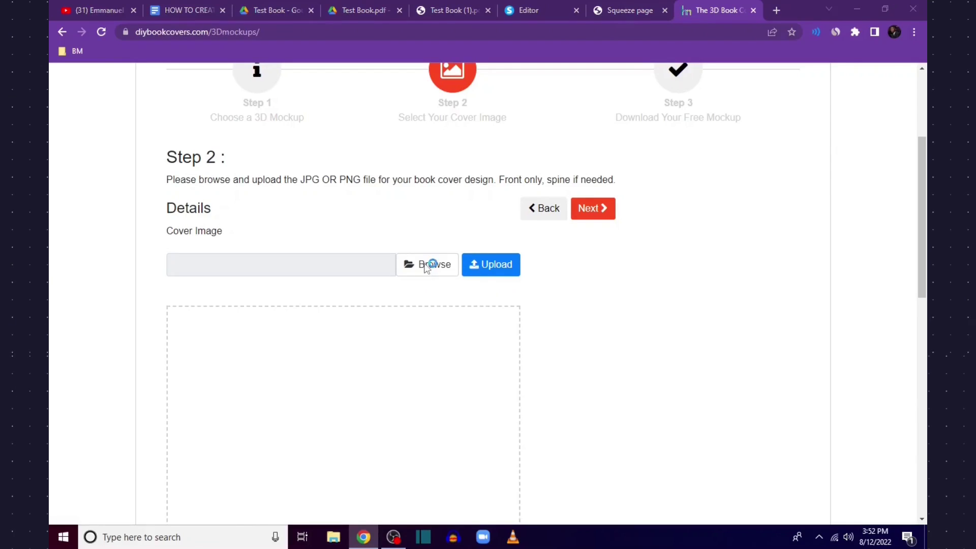
pyautogui.scroll(-10, 285, 143)
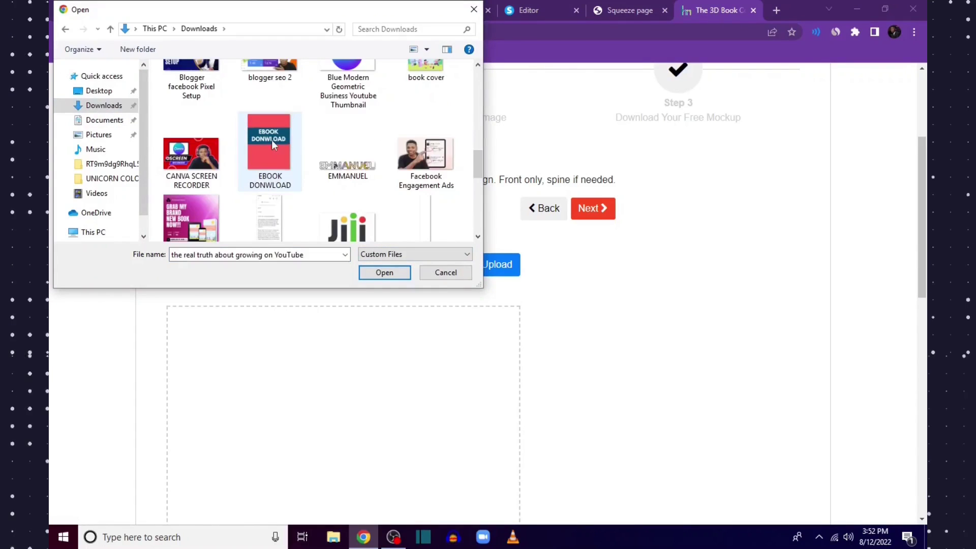
pyautogui.doubleClick(259, 154)
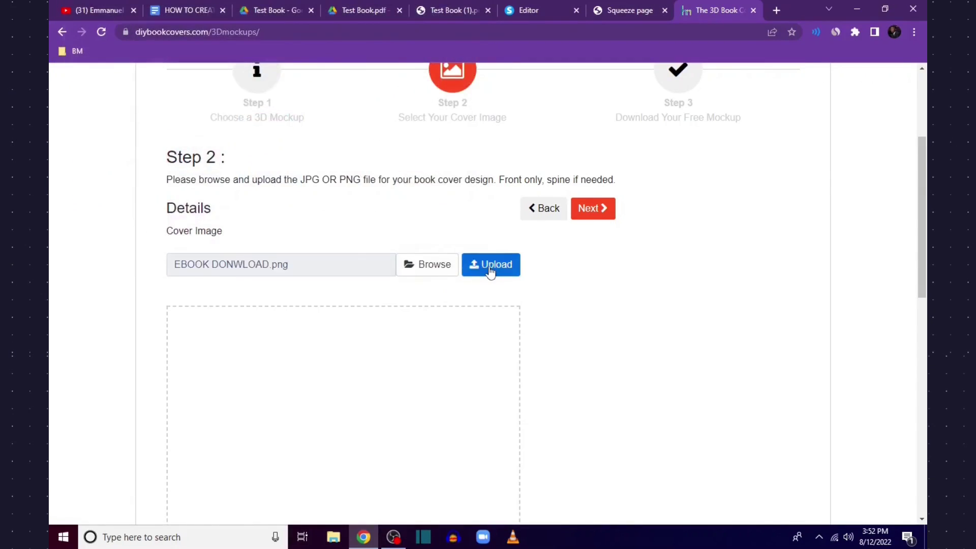
pyautogui.click(499, 274)
pyautogui.scroll(15, 603, 339)
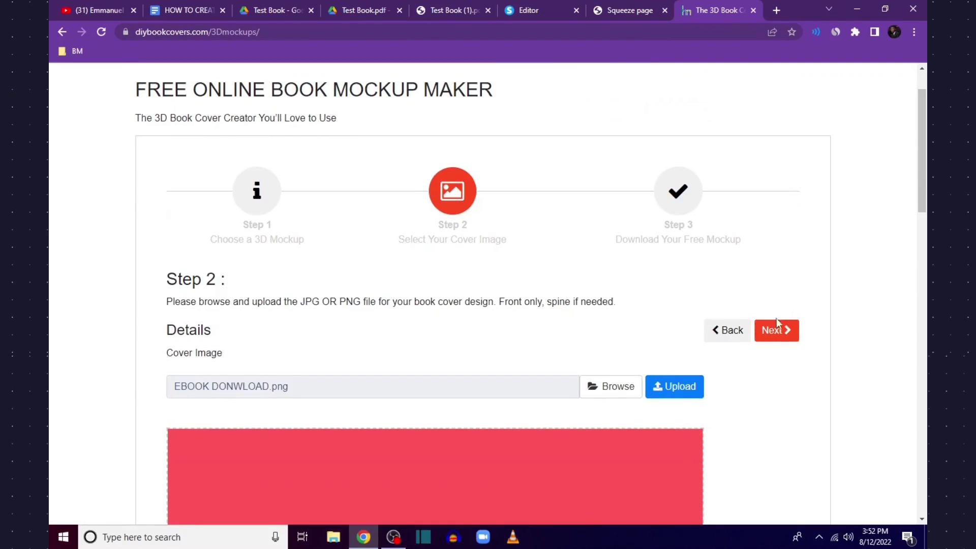
pyautogui.click(777, 330)
pyautogui.scroll(-15, 665, 307)
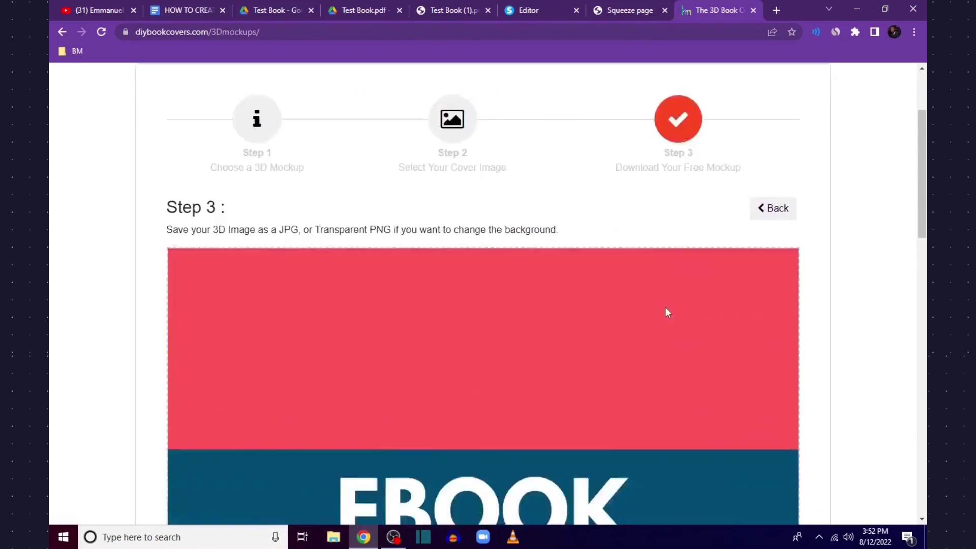
pyautogui.click(325, 185)
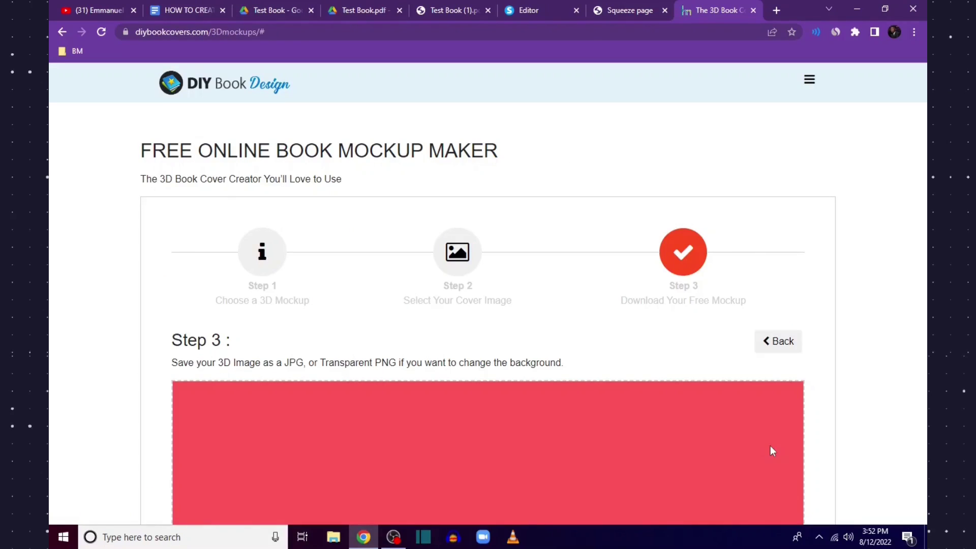
pyautogui.scroll(-10, 756, 448)
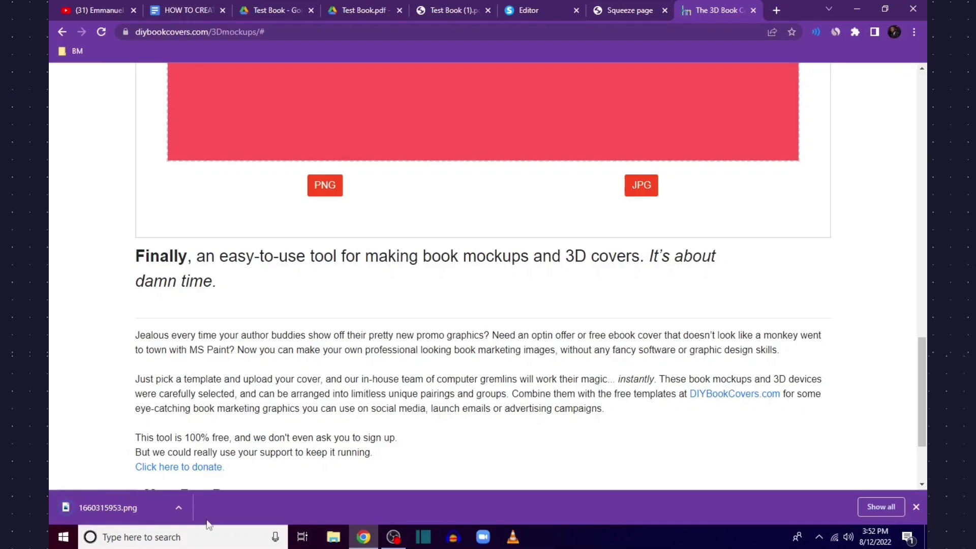
# Replace the opt-in page image with the uploaded 3D book mockup PNG.
pyautogui.click(539, 11)
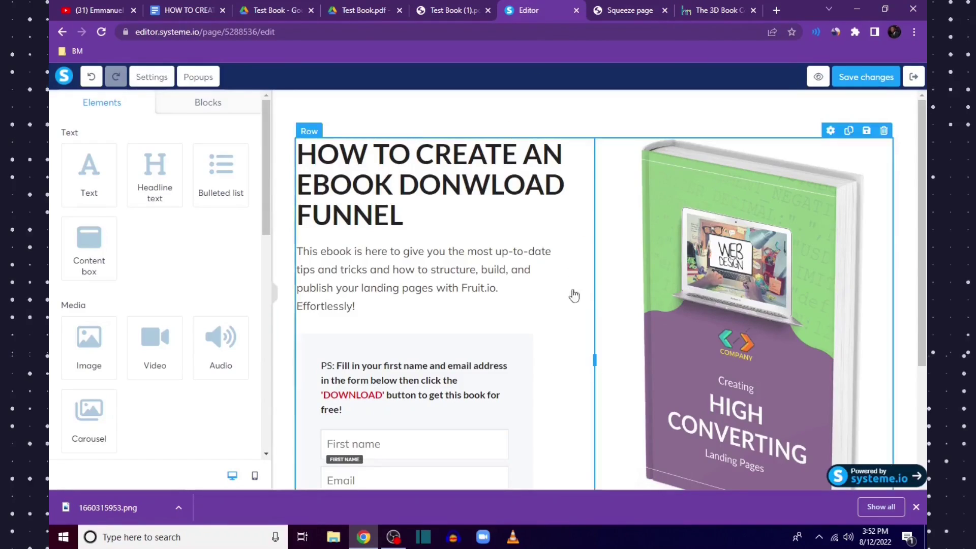
pyautogui.scroll(-3, 726, 334)
pyautogui.click(727, 334)
pyautogui.scroll(2, 727, 334)
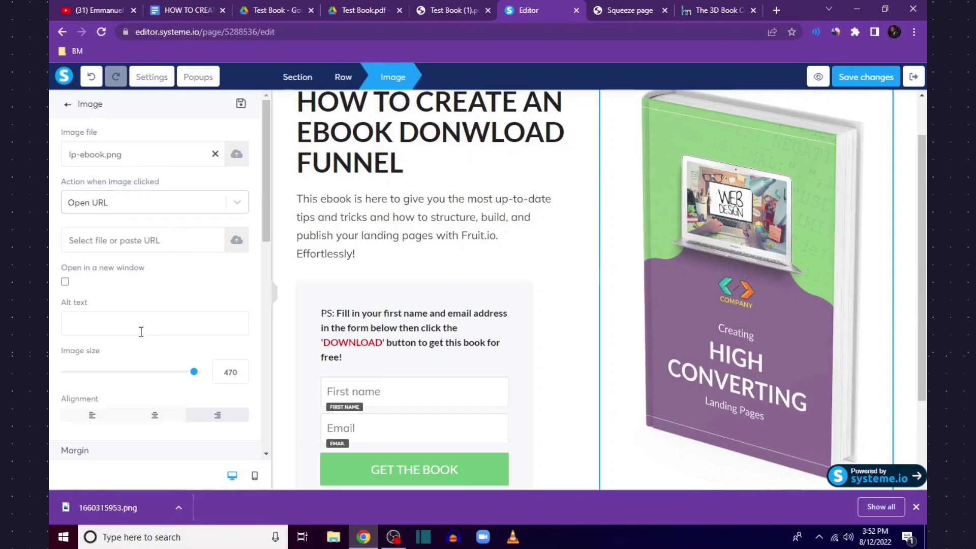
pyautogui.click(214, 155)
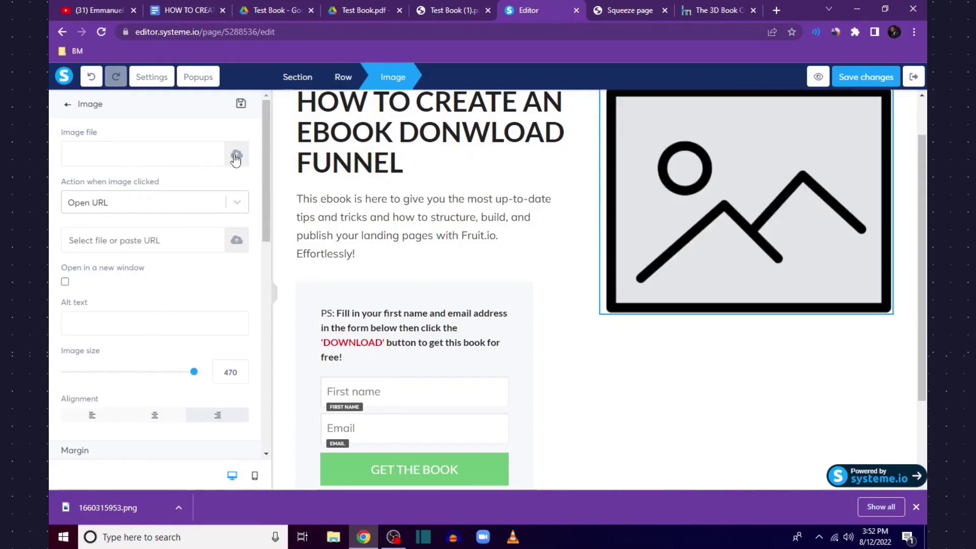
pyautogui.click(235, 155)
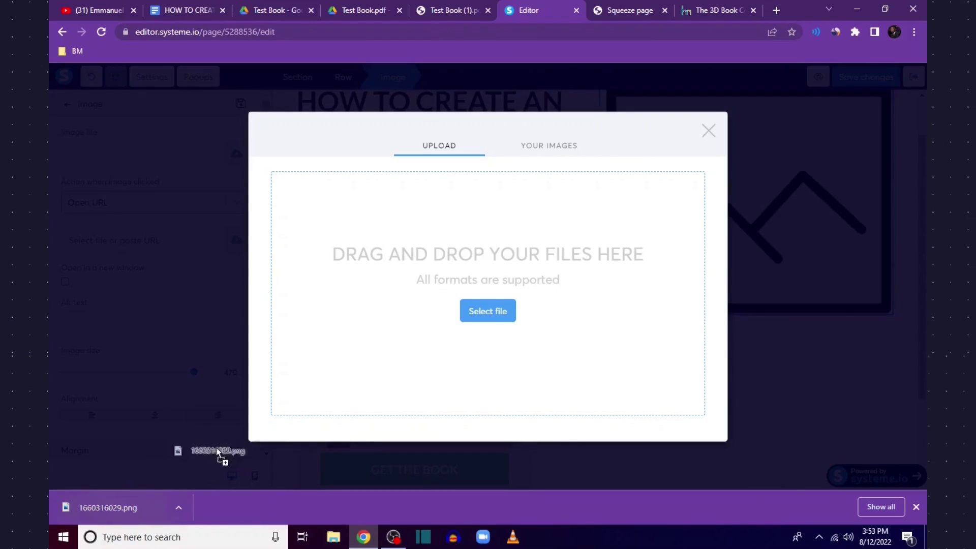
pyautogui.moveTo(216, 449); pyautogui.dragTo(501, 325)
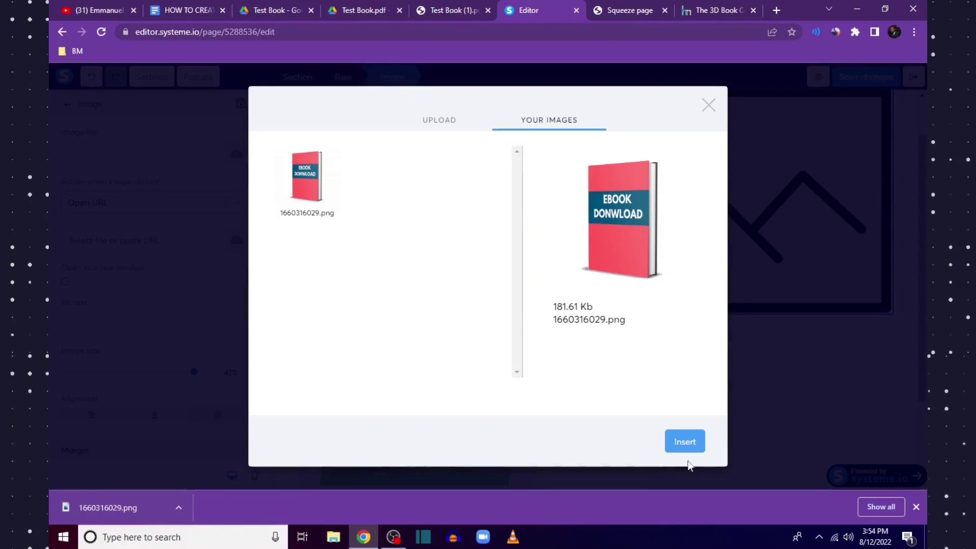
pyautogui.click(683, 441)
# Resize the book mockup image to image size 479.
pyautogui.moveTo(923, 218)
pyautogui.mouseDown()
pyautogui.moveTo(923, 195)
pyautogui.moveTo(923, 209)
pyautogui.mouseUp()
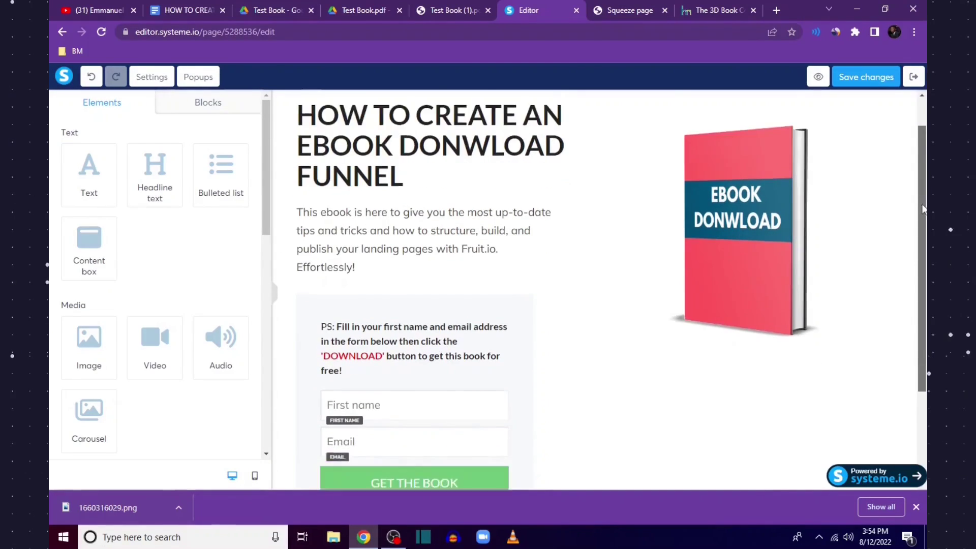
pyautogui.scroll(-1, 921, 211)
pyautogui.click(623, 334)
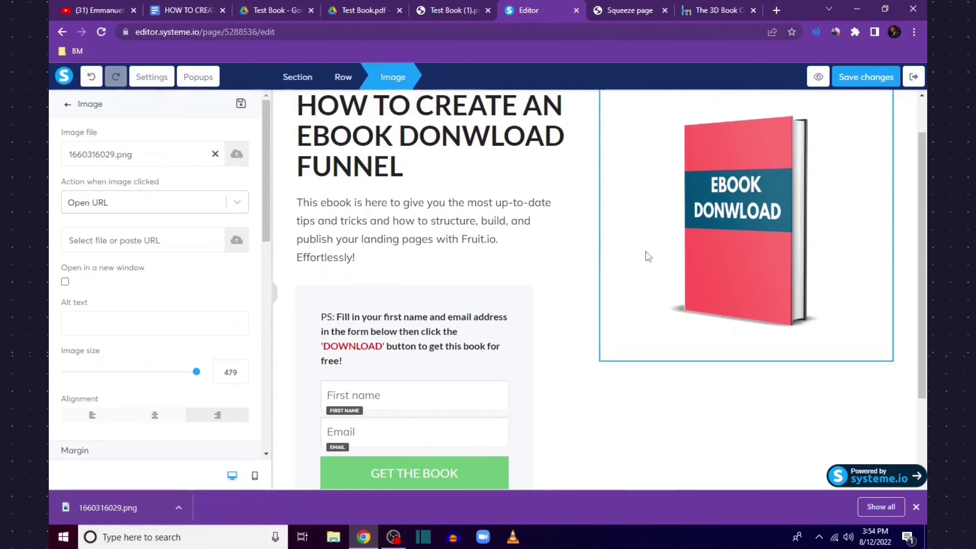
pyautogui.moveTo(197, 371); pyautogui.dragTo(218, 375)
pyautogui.scroll(-2, 160, 434)
pyautogui.scroll(2, 152, 386)
pyautogui.moveTo(920, 224); pyautogui.dragTo(917, 192)
pyautogui.click(846, 280)
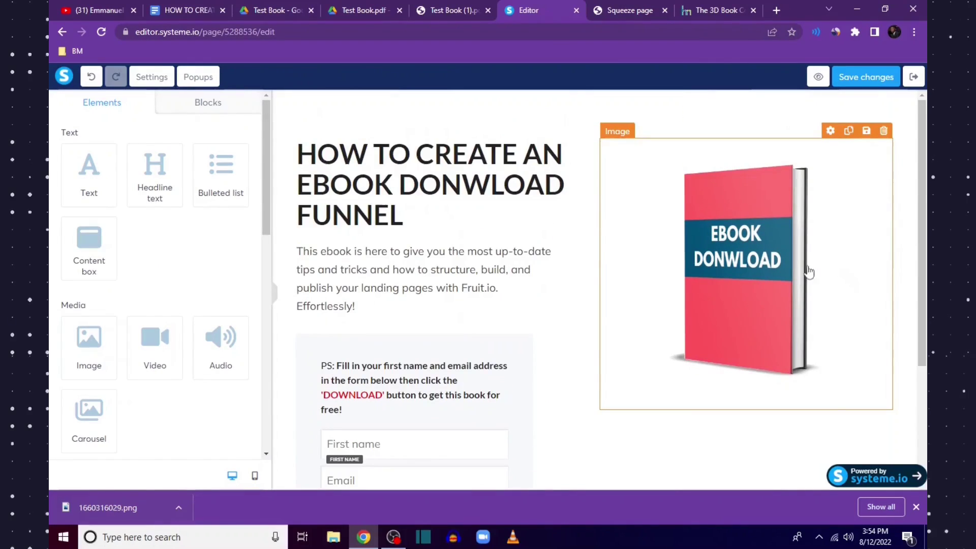
pyautogui.scroll(-2, 772, 310)
# Change the form button text from GET THE BOOK to DOWNLOAD NOW.
pyautogui.click(427, 407)
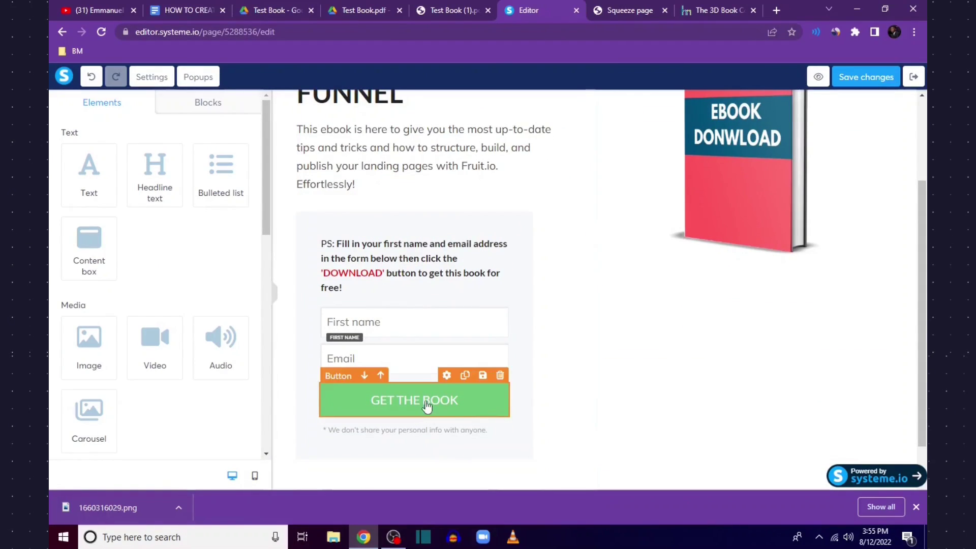
pyautogui.click(427, 406)
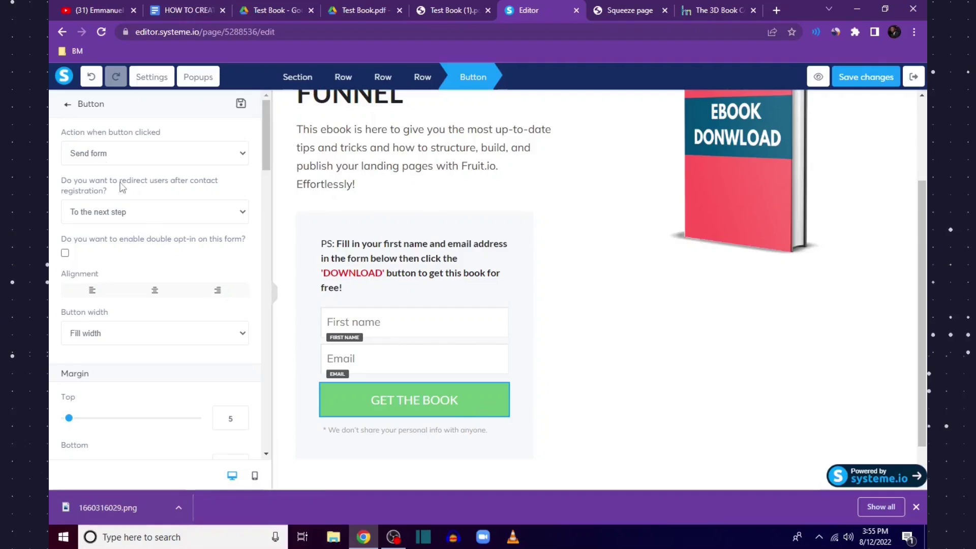
pyautogui.scroll(-10, 162, 230)
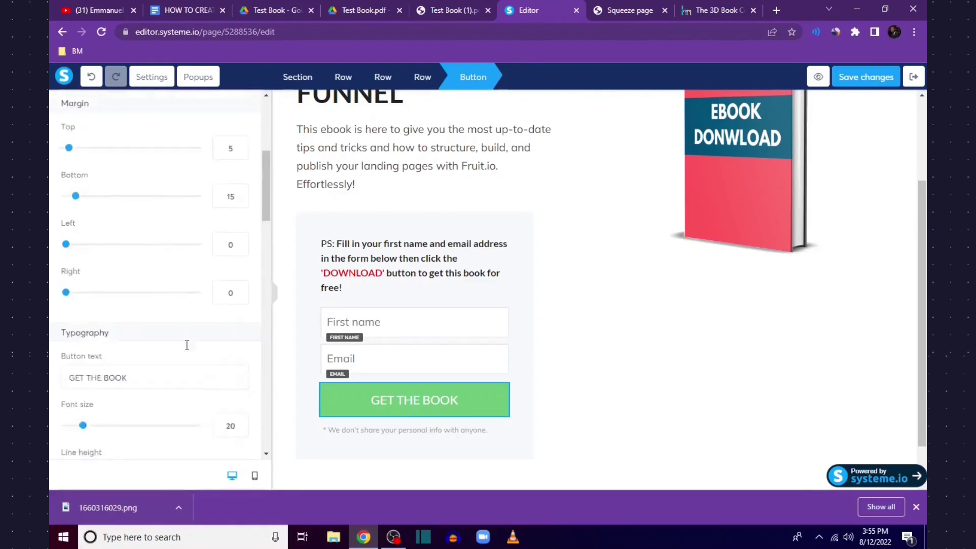
pyautogui.moveTo(132, 162); pyautogui.dragTo(54, 166)
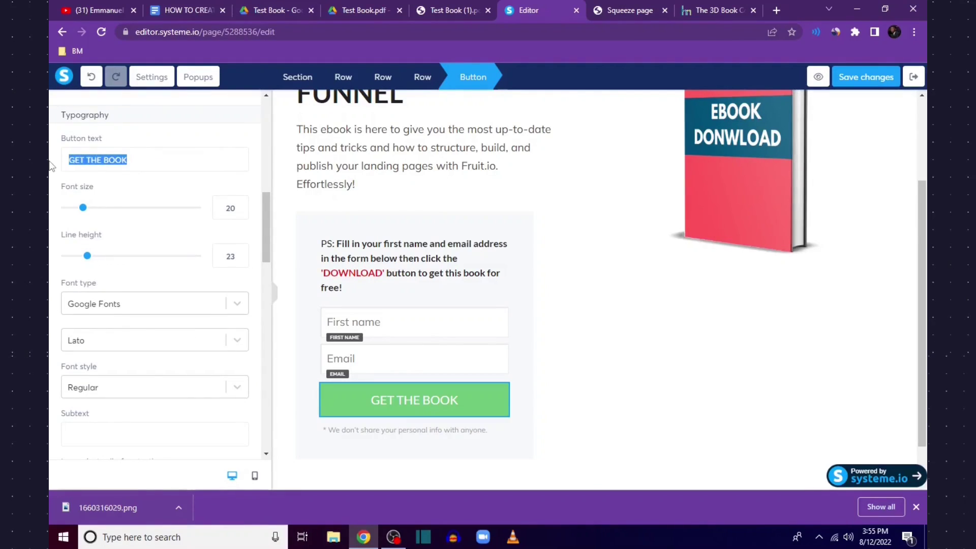
pyautogui.write('d')
pyautogui.press('BackSpace')
pyautogui.write('DOWNLOAD')
pyautogui.write('NOW')
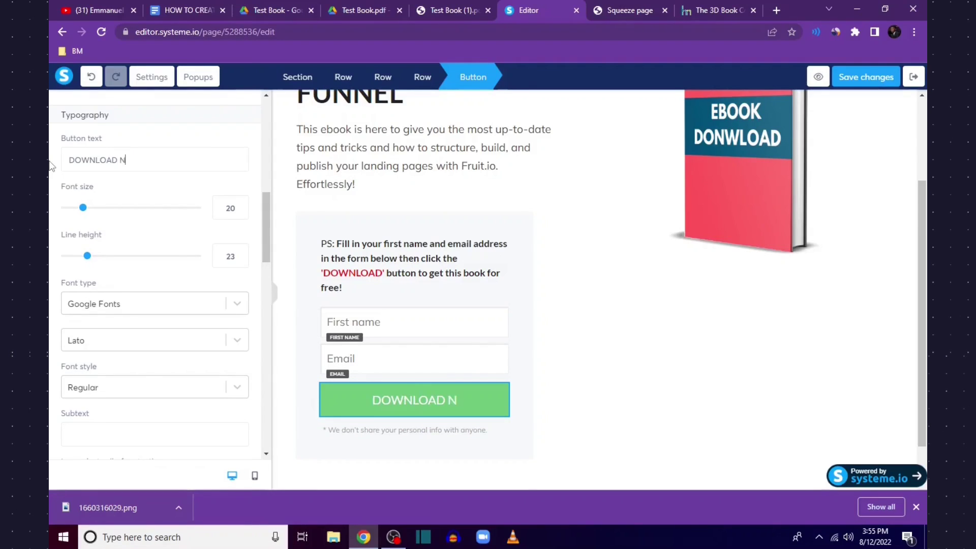
# Make the DOWNLOAD NOW button background bright red instead of green.
pyautogui.scroll(2, 207, 305)
pyautogui.scroll(-2, 166, 273)
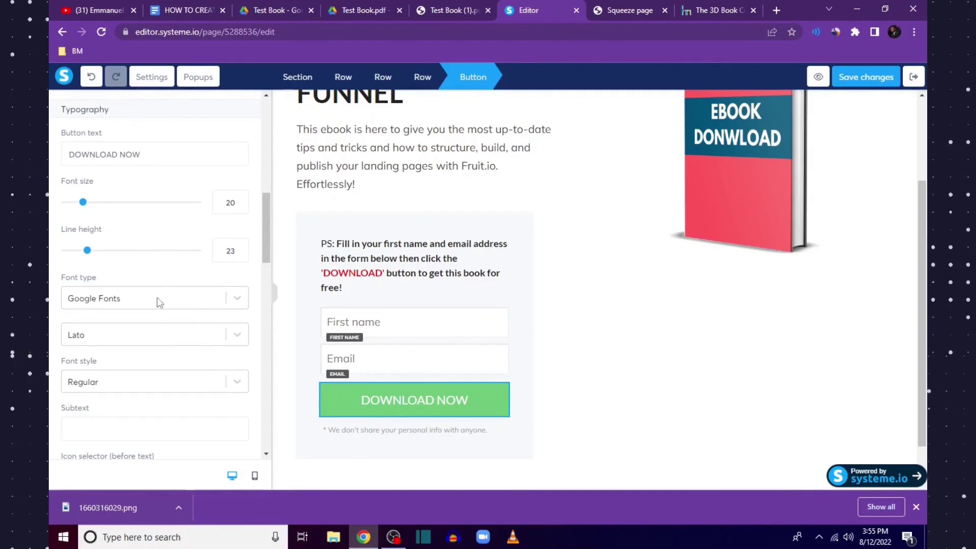
pyautogui.scroll(-6, 160, 284)
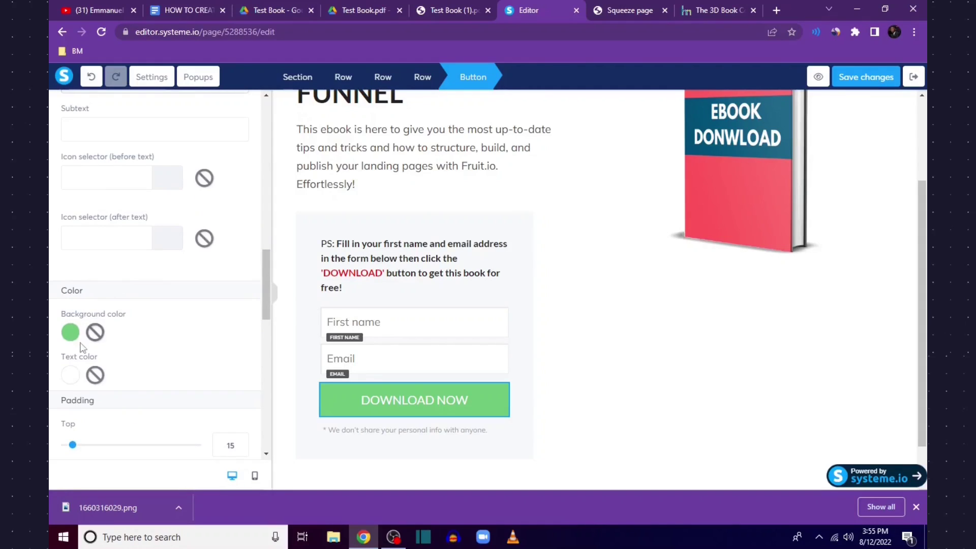
pyautogui.click(70, 333)
pyautogui.moveTo(135, 415); pyautogui.dragTo(129, 415)
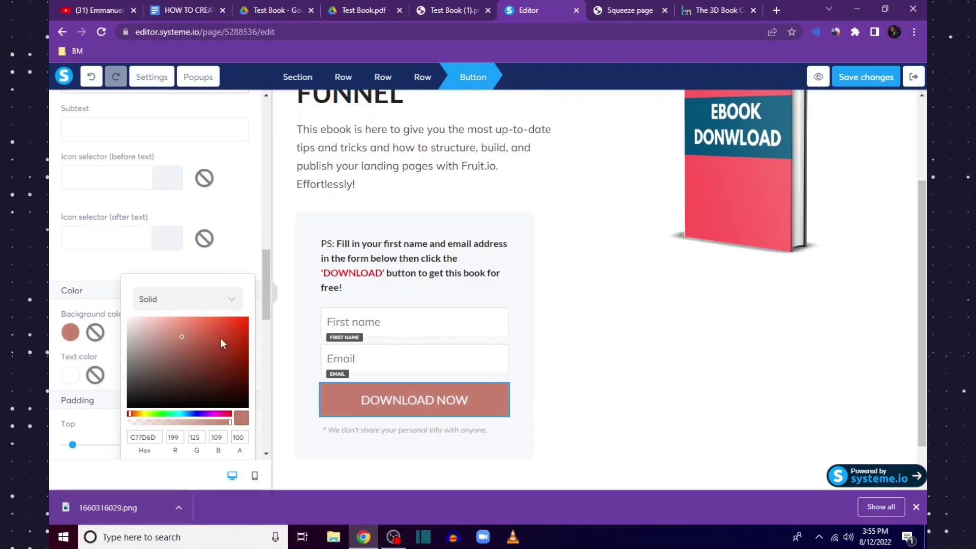
pyautogui.click(239, 324)
pyautogui.click(548, 352)
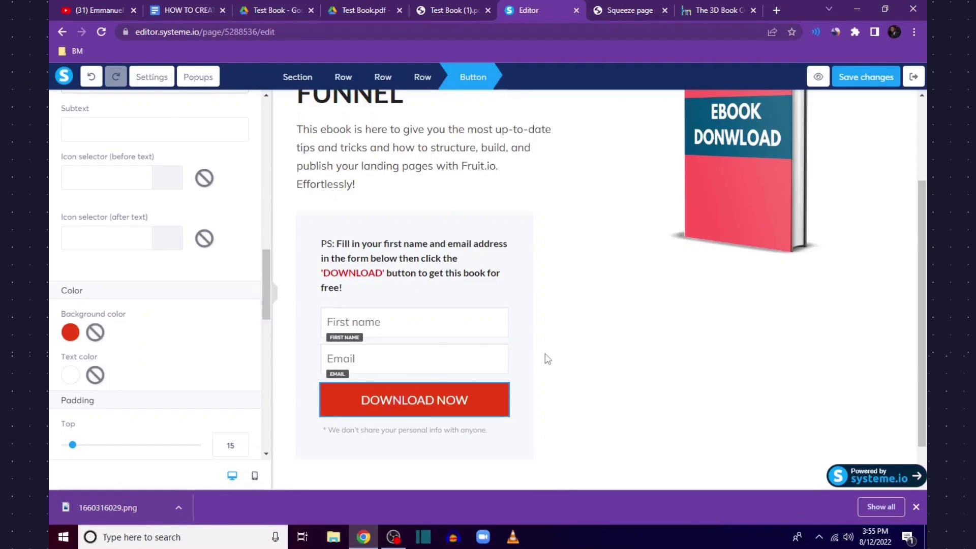
pyautogui.click(547, 356)
pyautogui.scroll(1, 665, 381)
pyautogui.scroll(-2, 660, 380)
pyautogui.scroll(3, 610, 368)
pyautogui.scroll(-3, 669, 323)
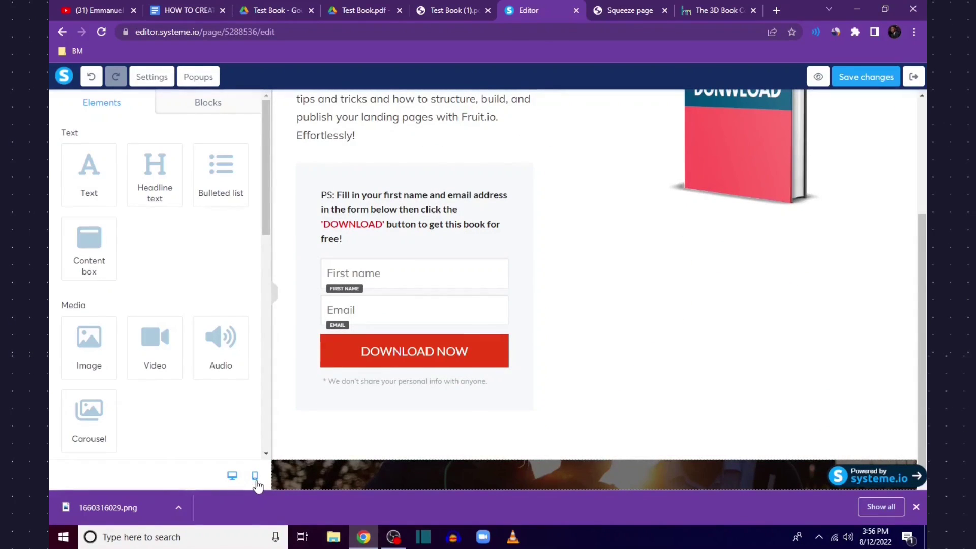
# Switch to the mobile layout and centre-align the headline.
pyautogui.click(255, 476)
pyautogui.scroll(3, 669, 294)
pyautogui.scroll(-2, 653, 342)
pyautogui.scroll(2, 549, 240)
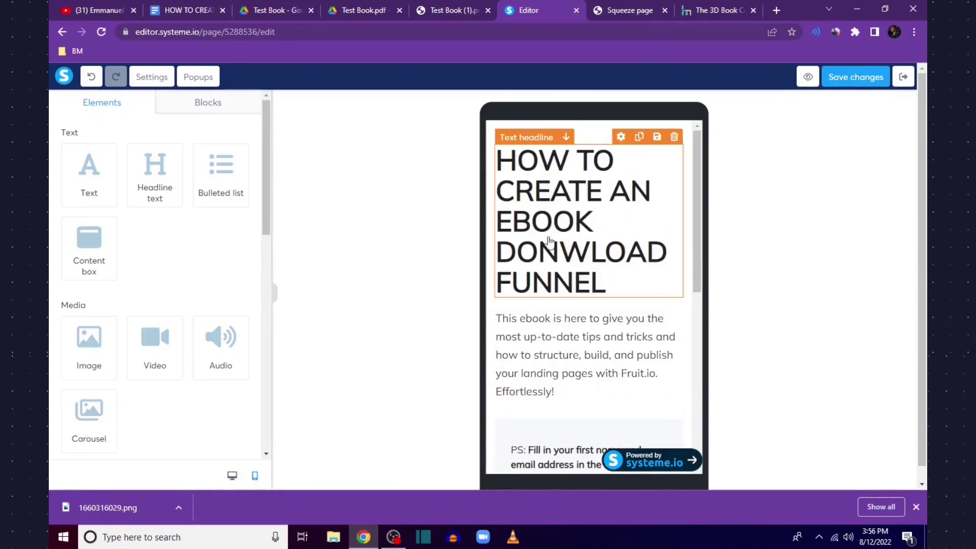
pyautogui.doubleClick(549, 241)
pyautogui.scroll(-2, 154, 383)
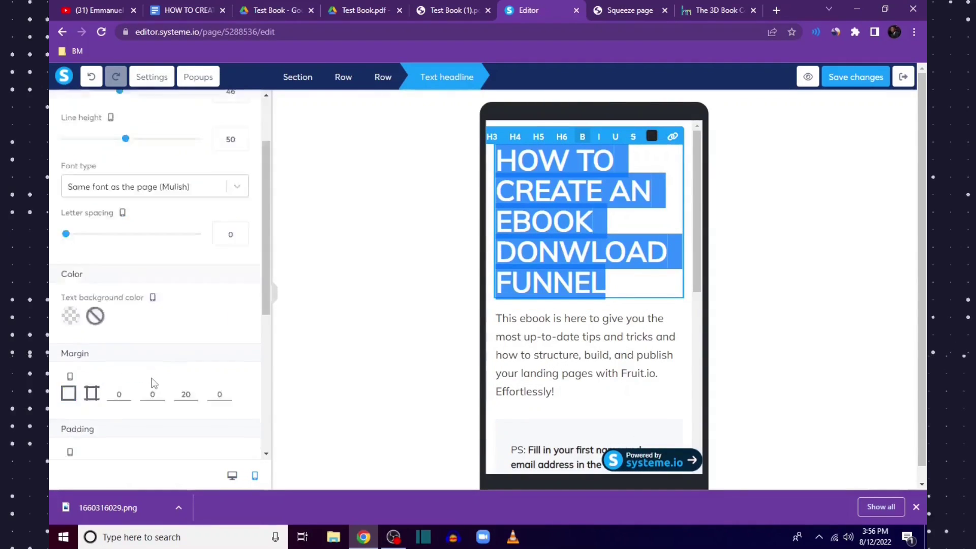
pyautogui.scroll(-5, 154, 382)
pyautogui.click(152, 223)
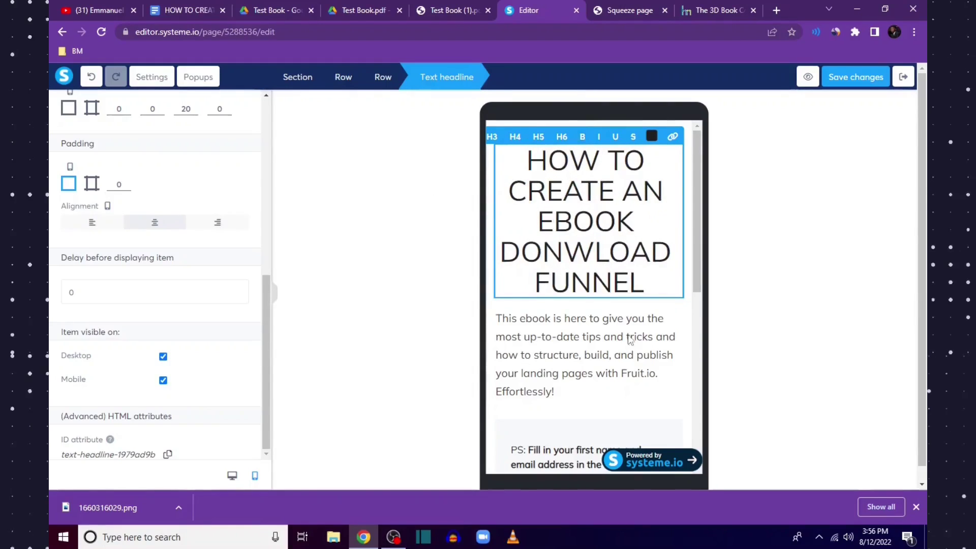
# Centre-align the intro paragraph in the mobile layout.
pyautogui.scroll(-1, 562, 320)
pyautogui.doubleClick(587, 316)
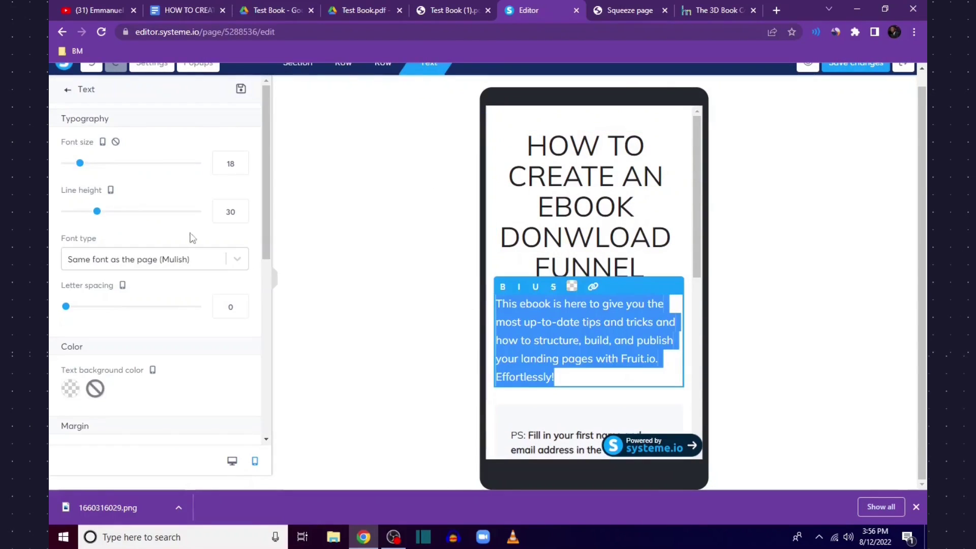
pyautogui.scroll(-5, 127, 389)
pyautogui.click(156, 337)
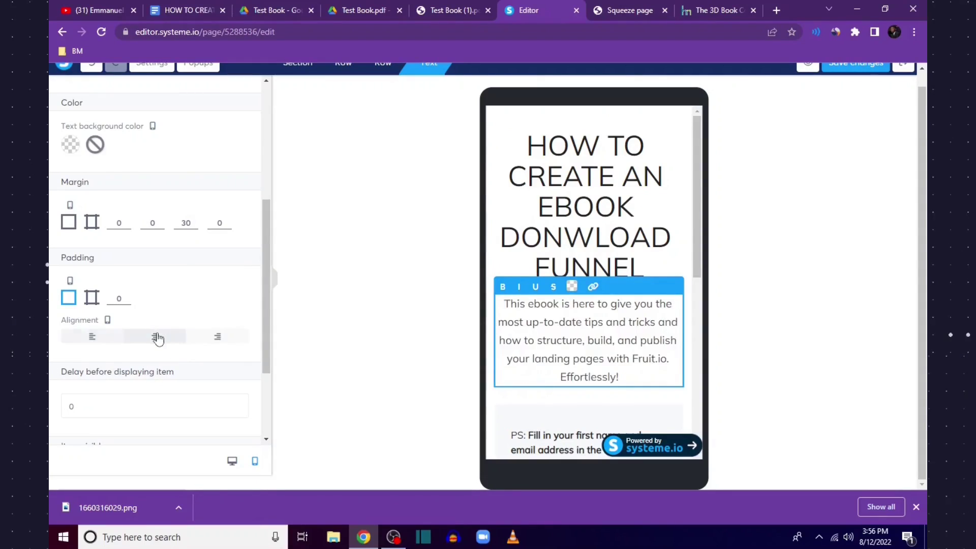
pyautogui.click(703, 233)
# Centre-align the PS instructions above the opt-in form.
pyautogui.scroll(-2, 689, 305)
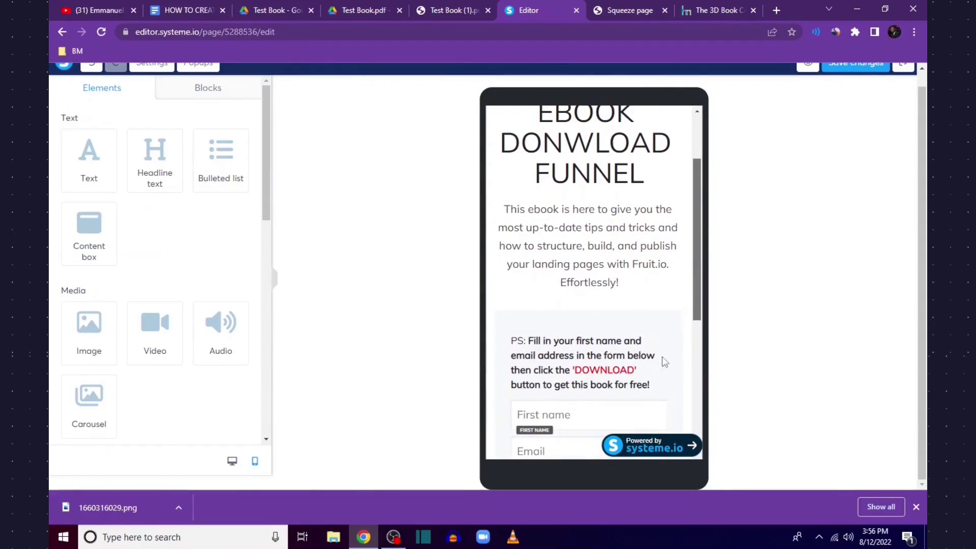
pyautogui.scroll(-2, 665, 362)
pyautogui.click(569, 253)
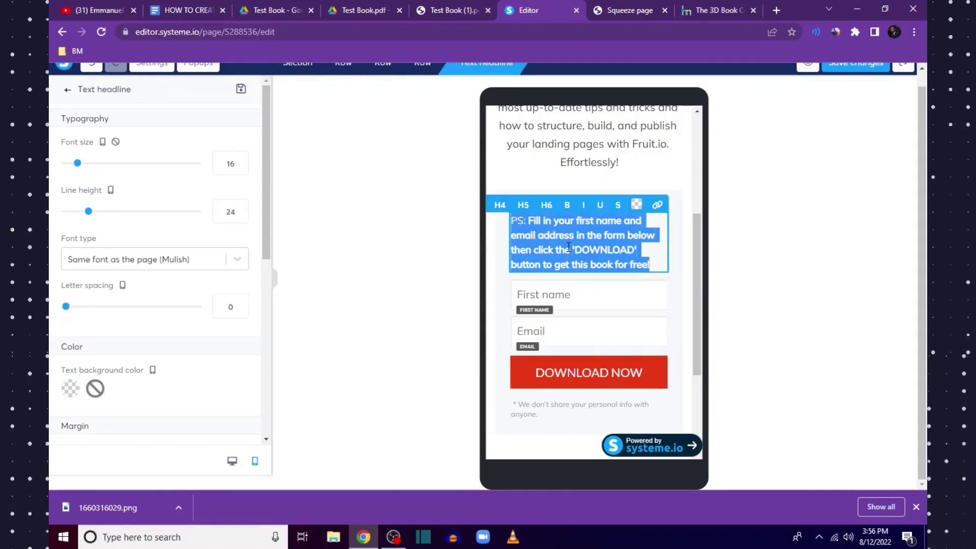
pyautogui.scroll(-5, 168, 356)
pyautogui.click(155, 275)
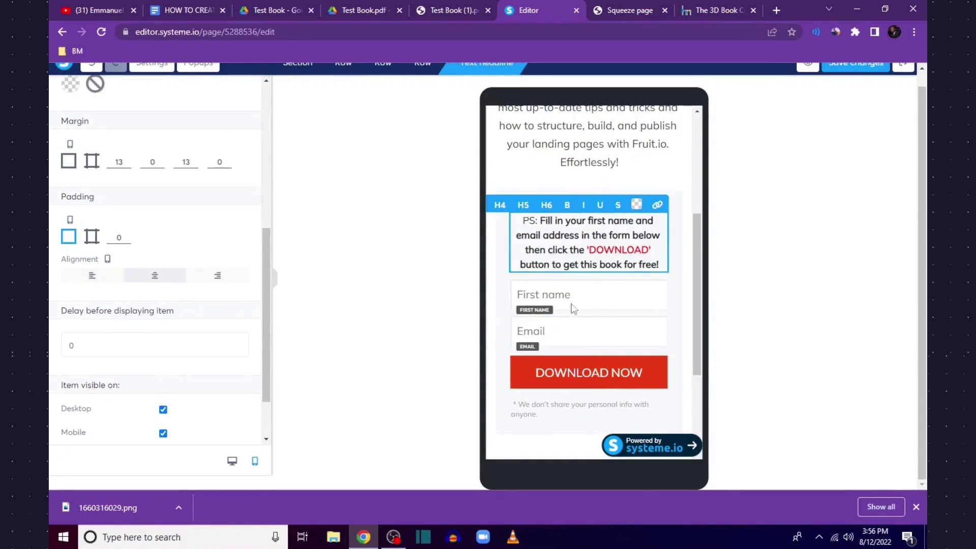
pyautogui.press('Escape')
# Centre-align the disclaimer under the button and save the page.
pyautogui.click(543, 411)
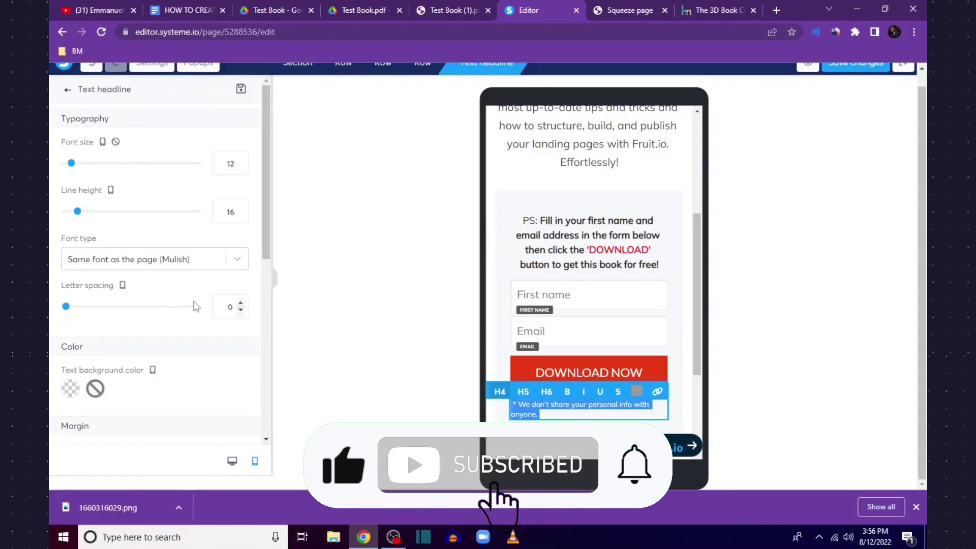
pyautogui.scroll(-5, 136, 345)
pyautogui.click(155, 338)
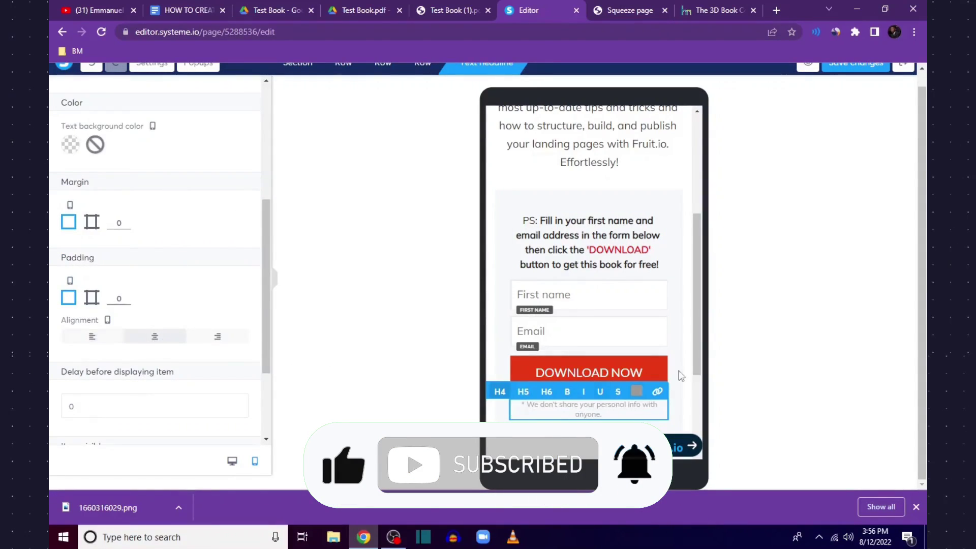
pyautogui.press('Escape')
pyautogui.scroll(1, 713, 323)
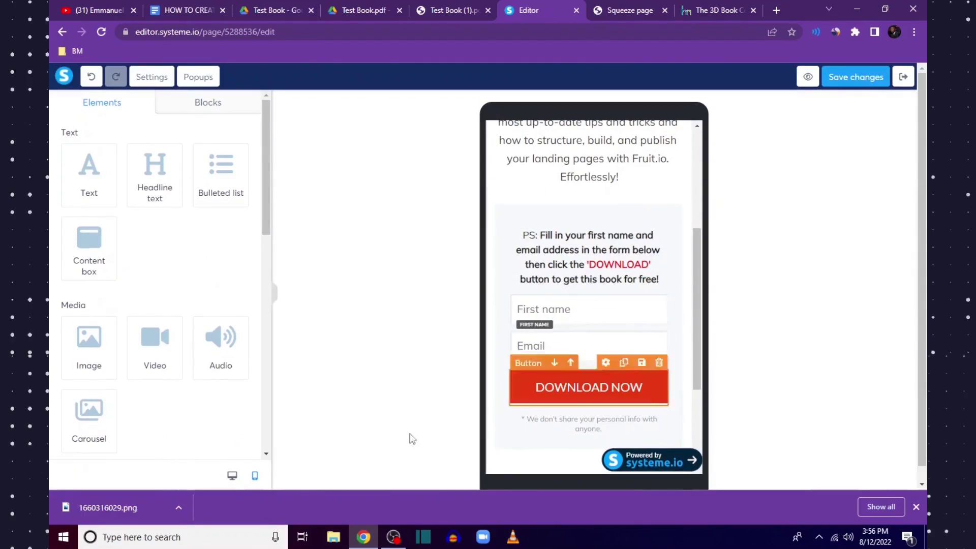
pyautogui.click(853, 78)
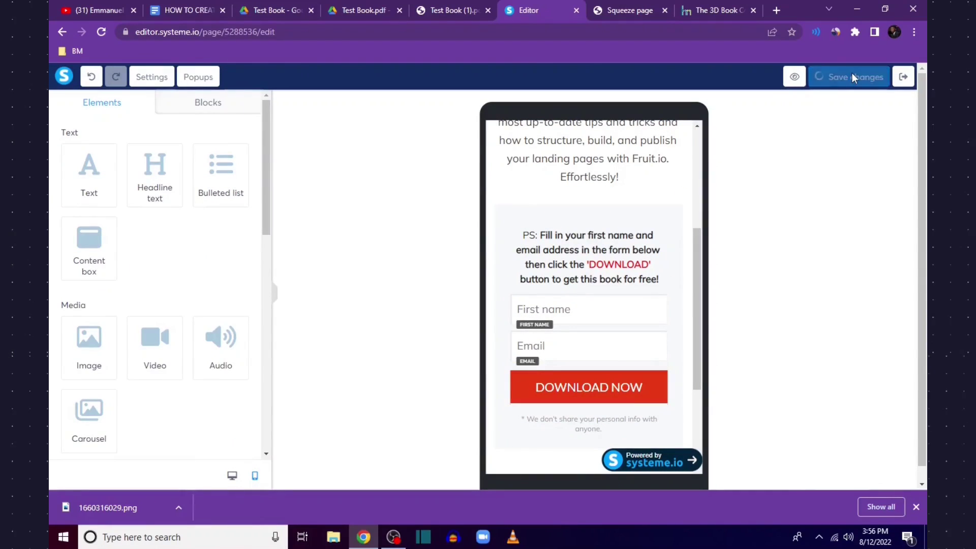
# Exit the editor and load the opt-in page's copied /download URL in a new tab.
pyautogui.click(903, 77)
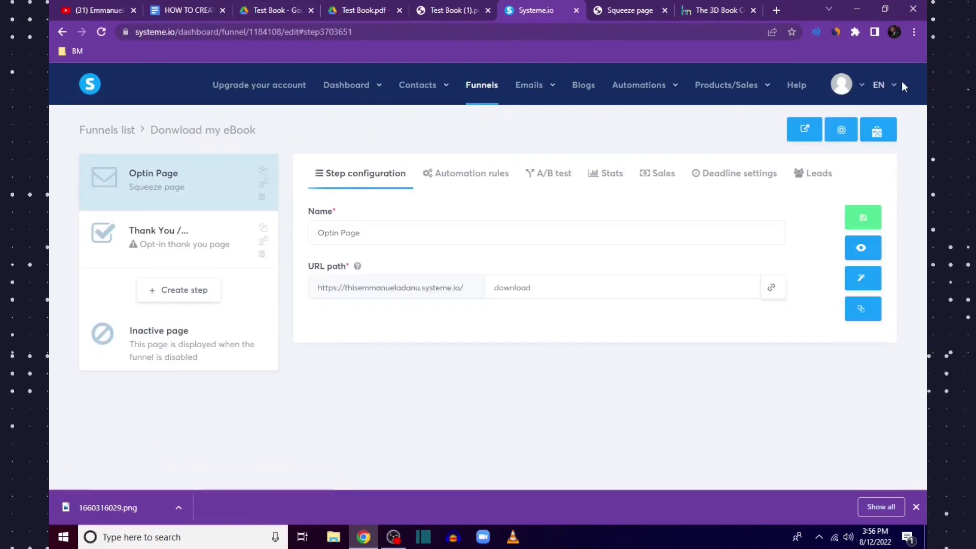
pyautogui.click(875, 308)
pyautogui.click(777, 10)
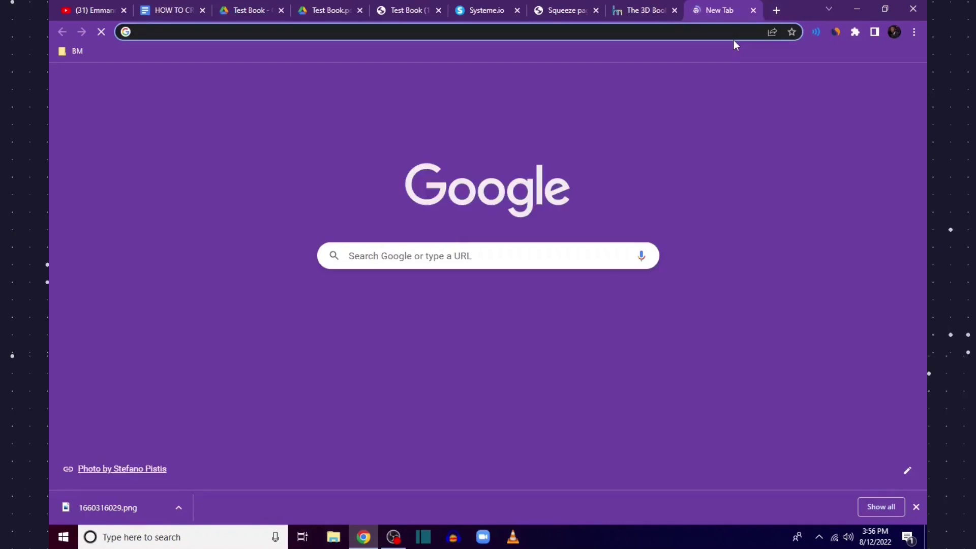
pyautogui.hotkey('ctrl', 'v')
pyautogui.scroll(-2, 593, 261)
pyautogui.scroll(2, 305, 211)
pyautogui.scroll(-2, 371, 236)
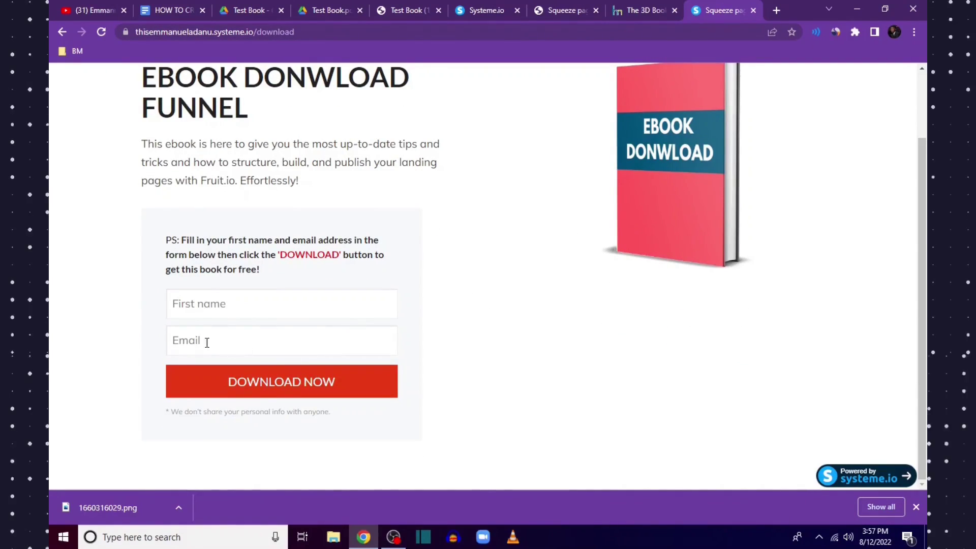
# Open the funnel's Thank You step and look at the live eBook opt-in page.
pyautogui.click(483, 10)
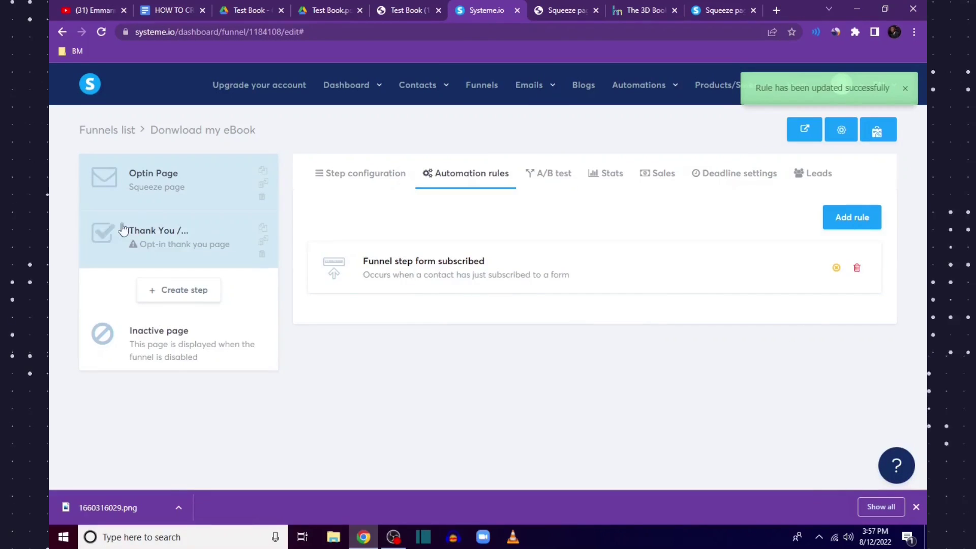
pyautogui.click(162, 239)
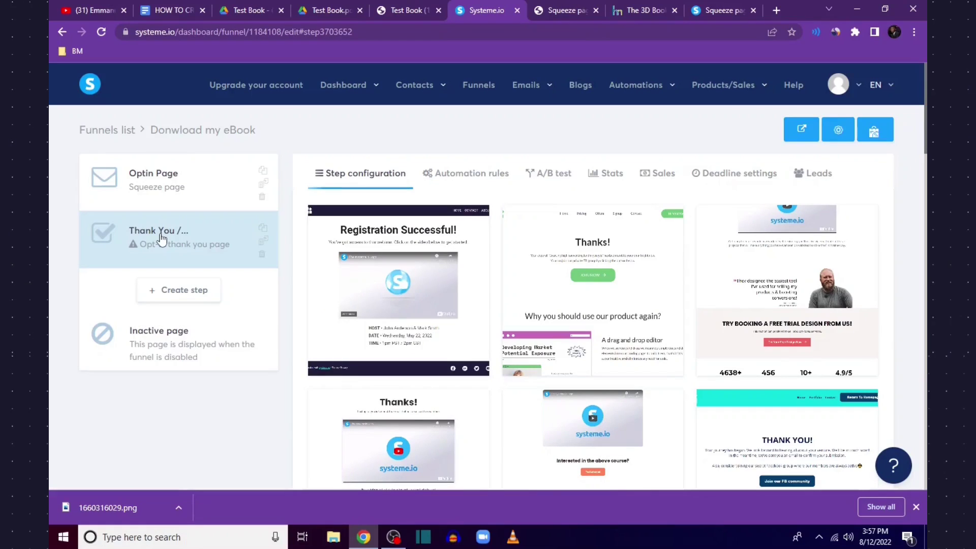
pyautogui.scroll(-5, 692, 358)
pyautogui.scroll(5, 694, 335)
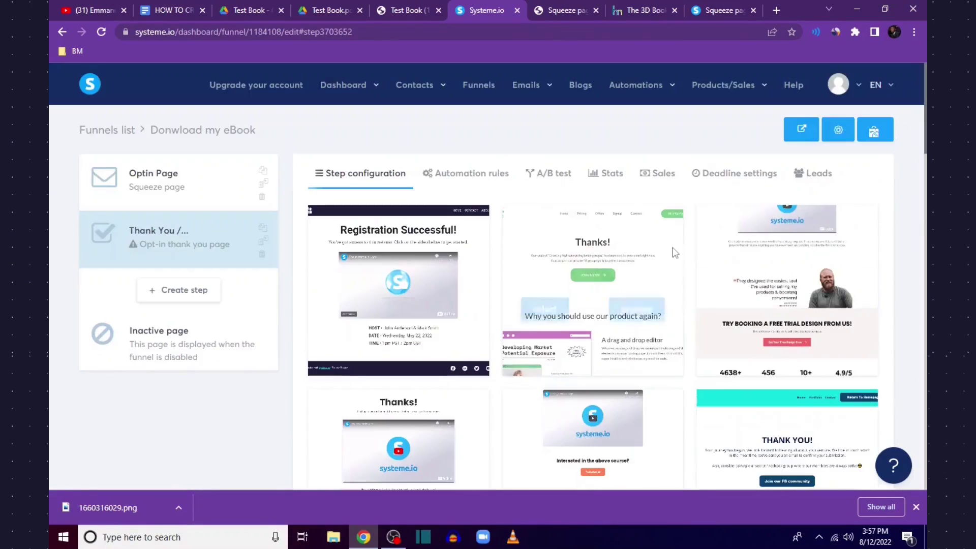
pyautogui.click(719, 7)
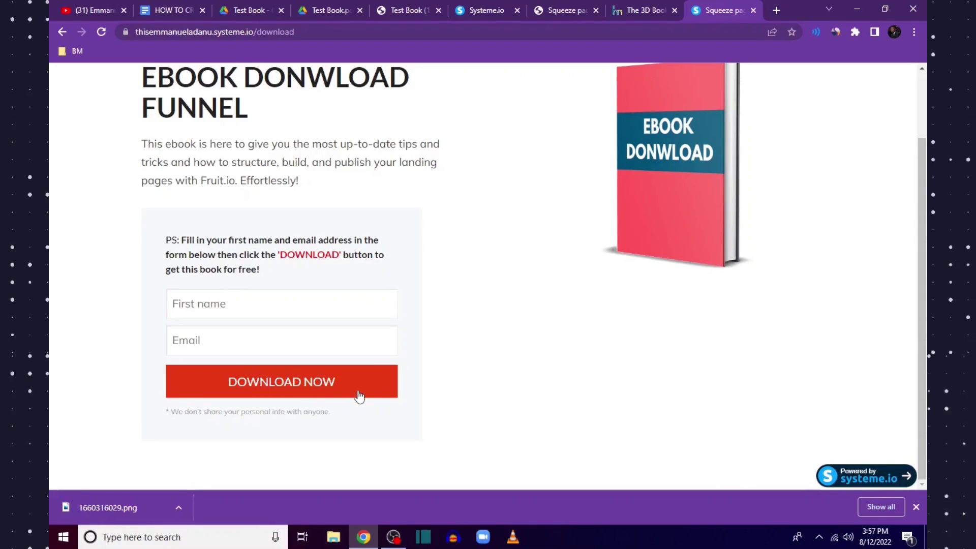
# Apply the THANK YOU! template, rename the step Download Page, save, and open it for editing.
pyautogui.click(477, 9)
pyautogui.scroll(-7, 711, 355)
pyautogui.scroll(3, 639, 395)
pyautogui.scroll(5, 789, 350)
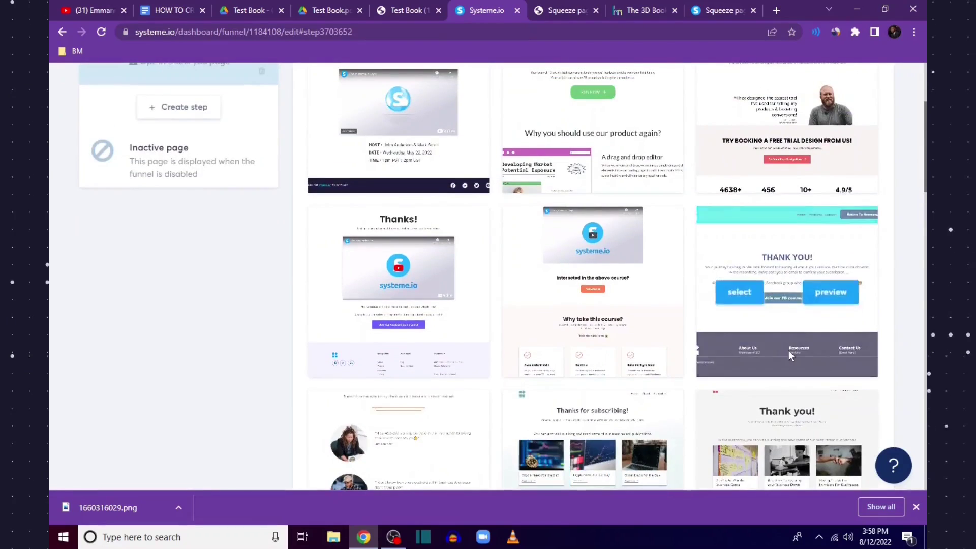
pyautogui.scroll(-6, 788, 346)
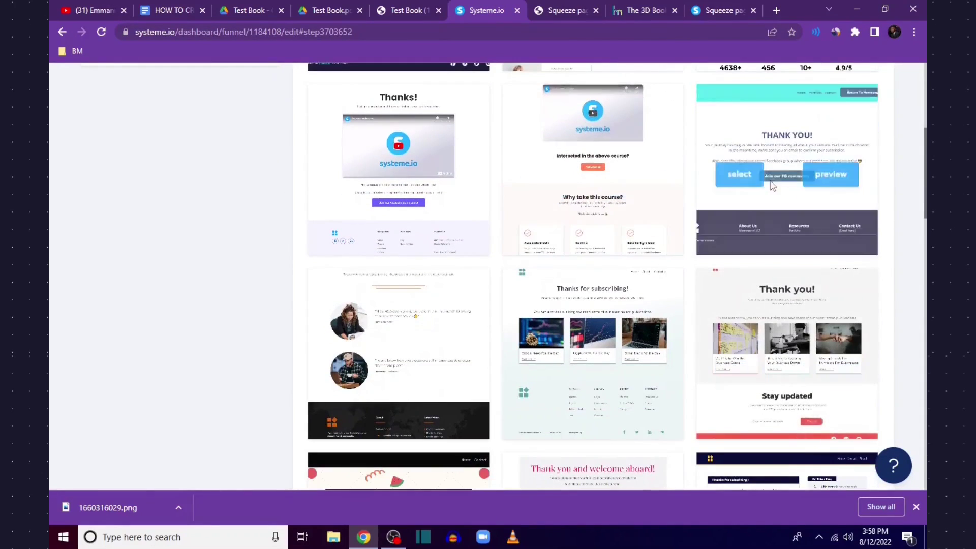
pyautogui.click(748, 177)
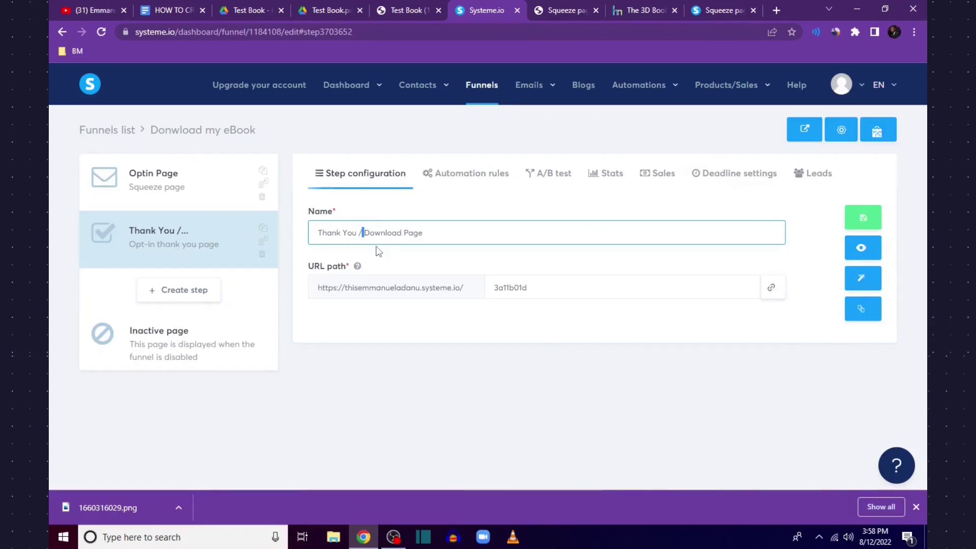
pyautogui.press('BackSpace')
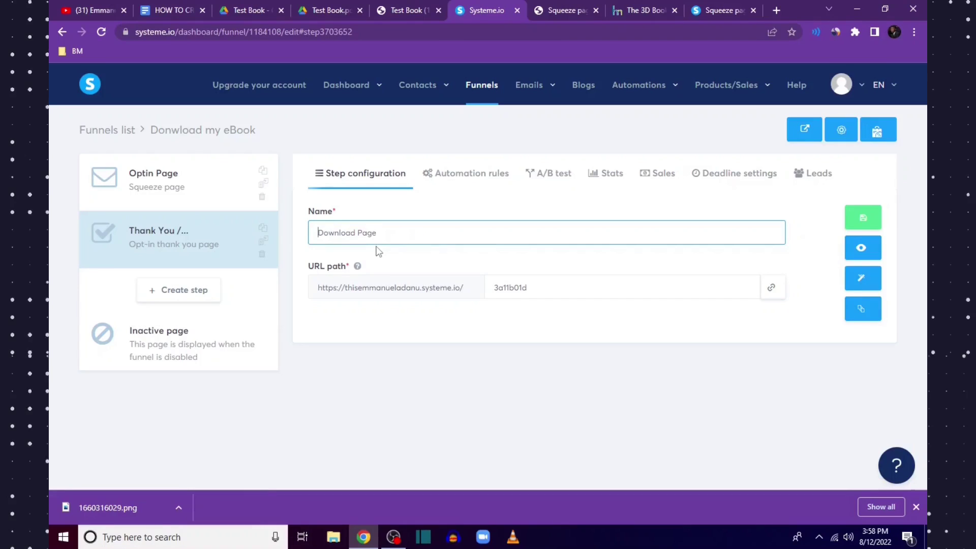
pyautogui.click(865, 220)
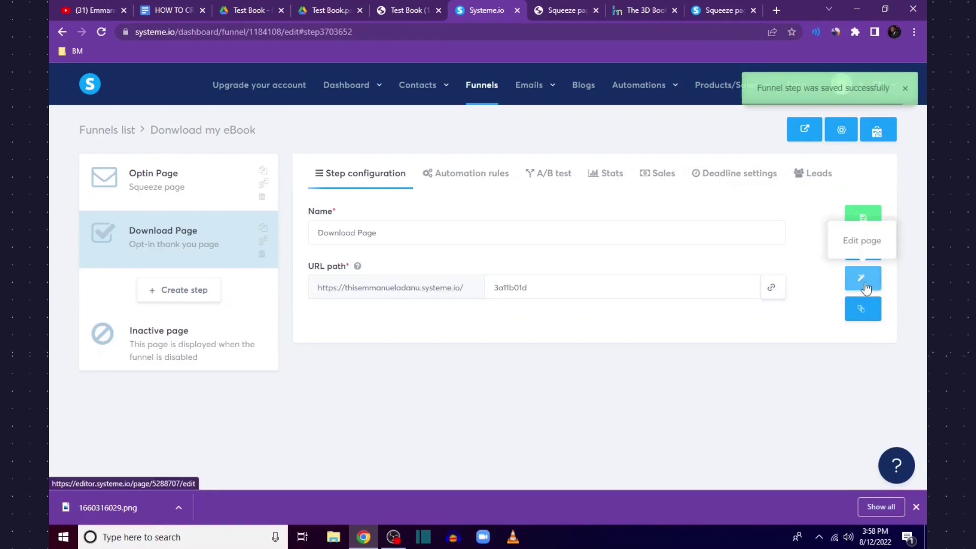
pyautogui.click(862, 278)
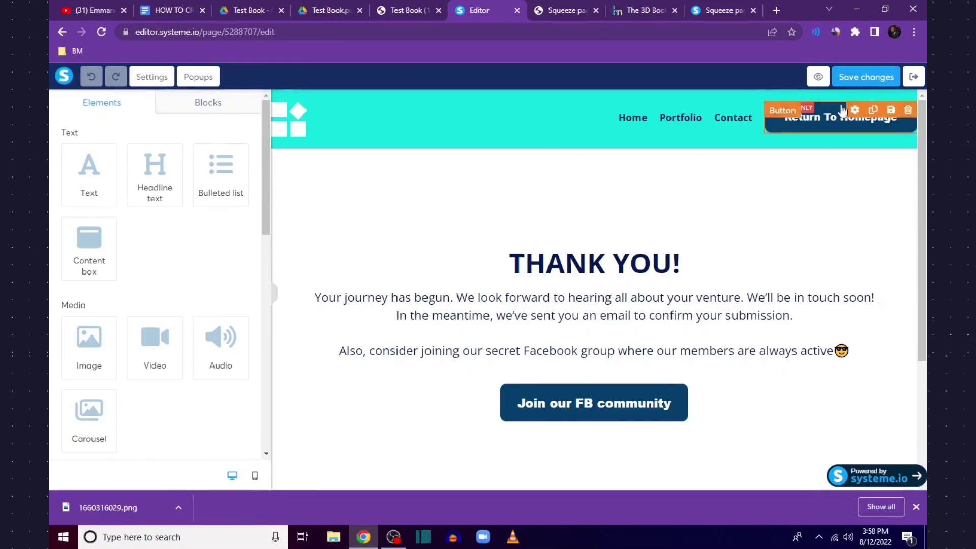
# Delete the page's header and footer sections.
pyautogui.click(908, 110)
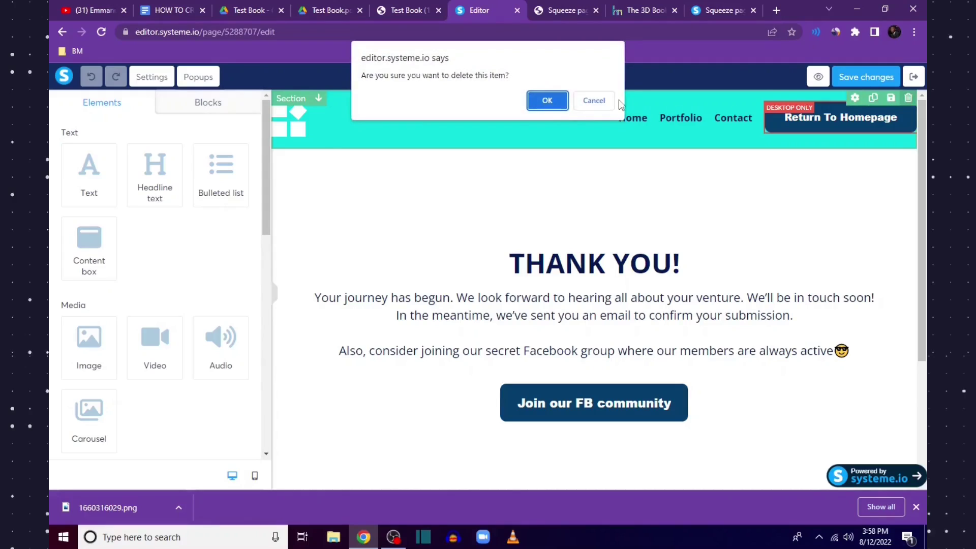
pyautogui.click(565, 105)
pyautogui.scroll(-2, 565, 106)
pyautogui.click(908, 329)
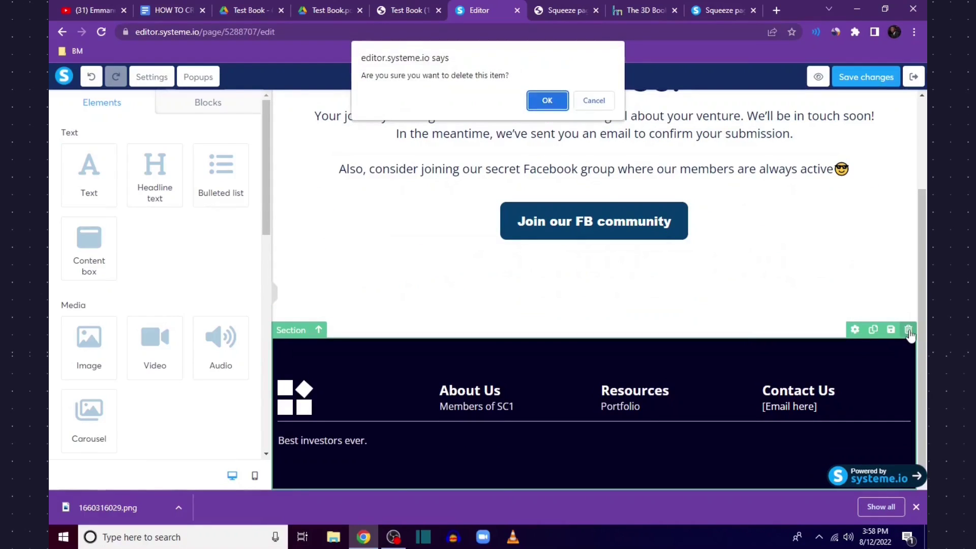
pyautogui.click(548, 100)
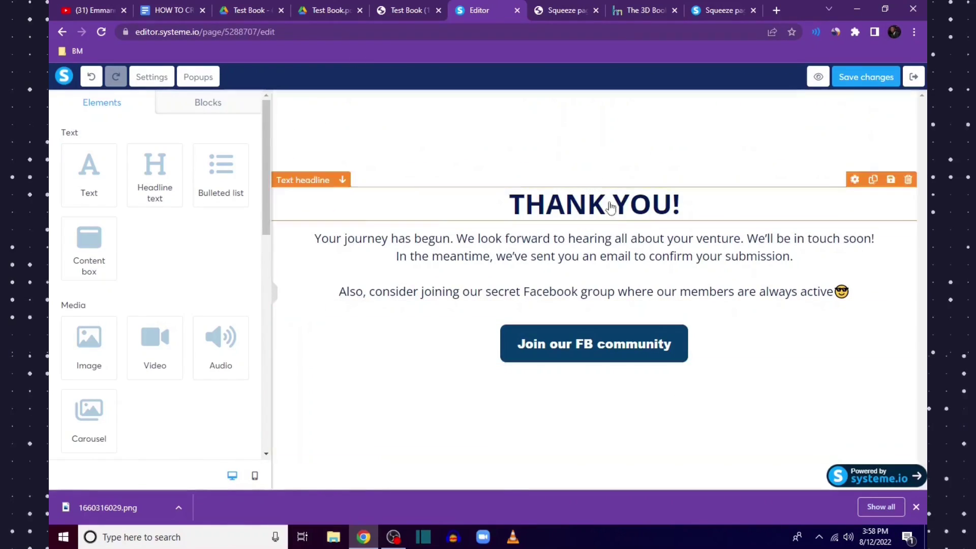
# Change the headline to 'THANK YOU FOR SIGNING UP!' and replace the paragraph with the ebook-ready download message.
pyautogui.click(683, 201)
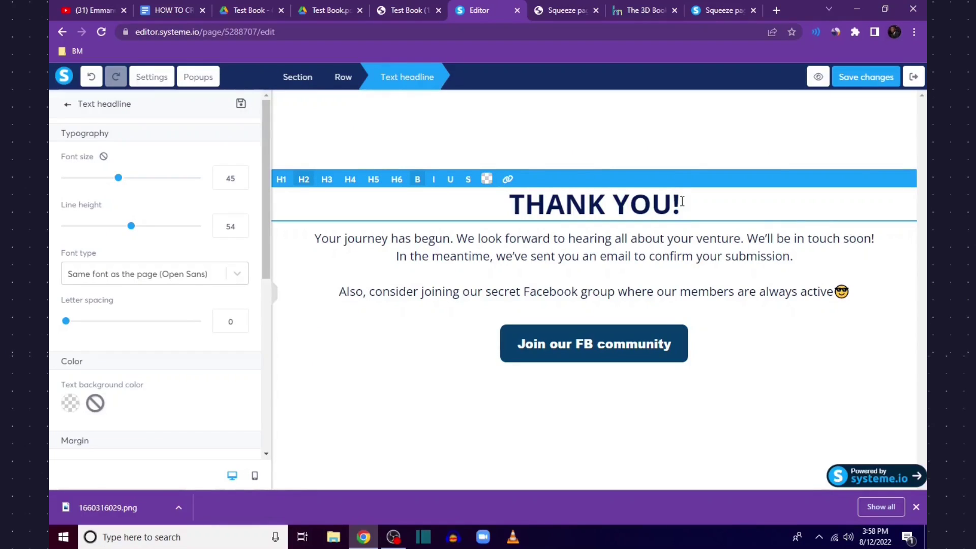
pyautogui.write('FOR ')
pyautogui.write('SIGNING UP')
pyautogui.tripleClick(620, 252)
pyautogui.hotkey('ctrl', 'a')
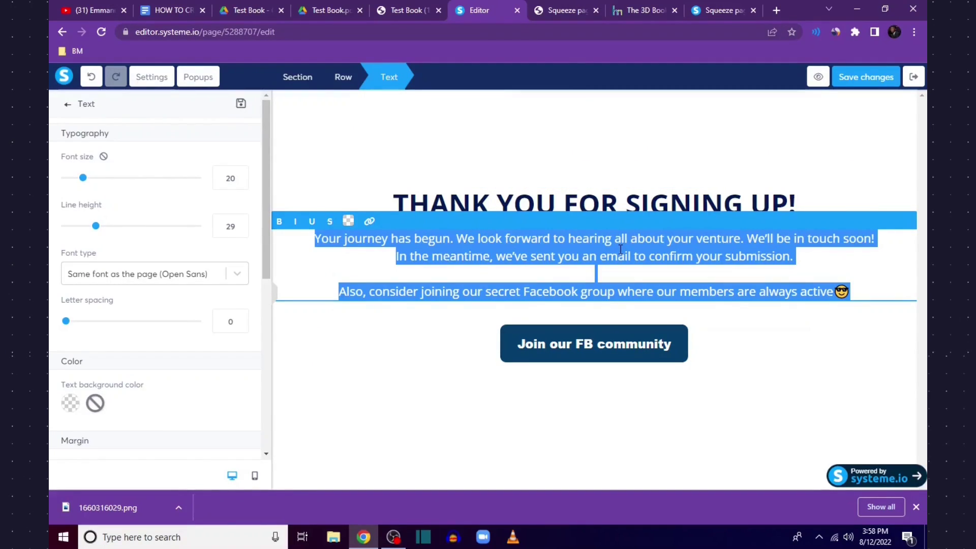
pyautogui.write('Your ebook i')
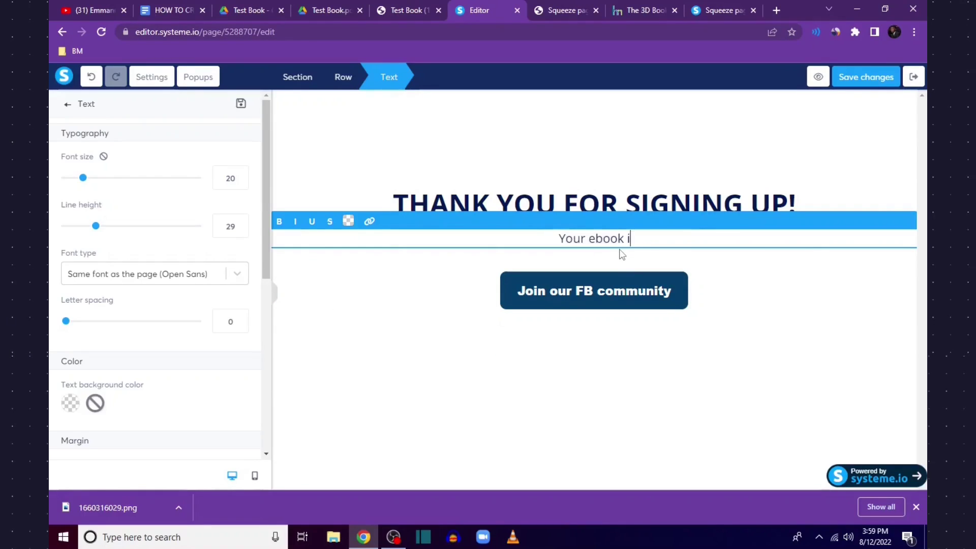
pyautogui.write('s ready, click the ')
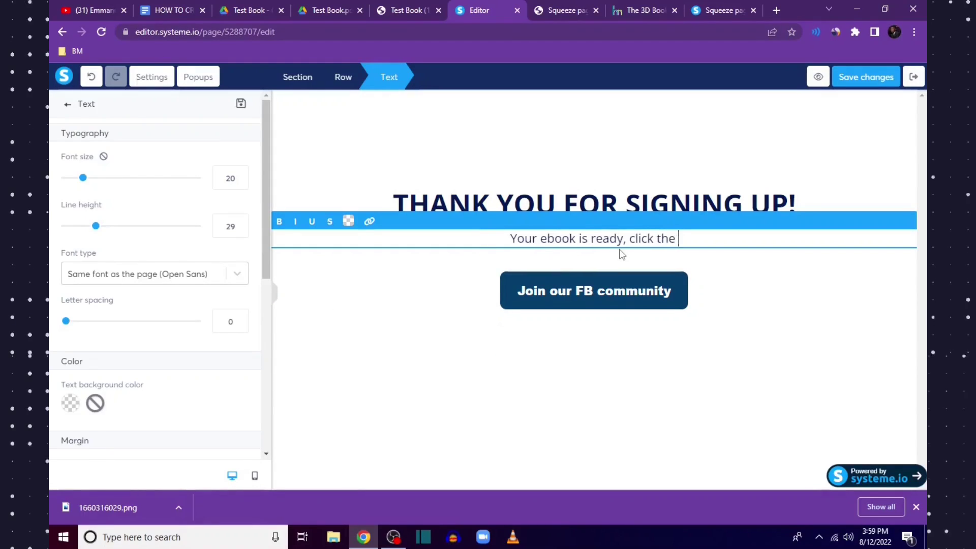
pyautogui.write('download button bel')
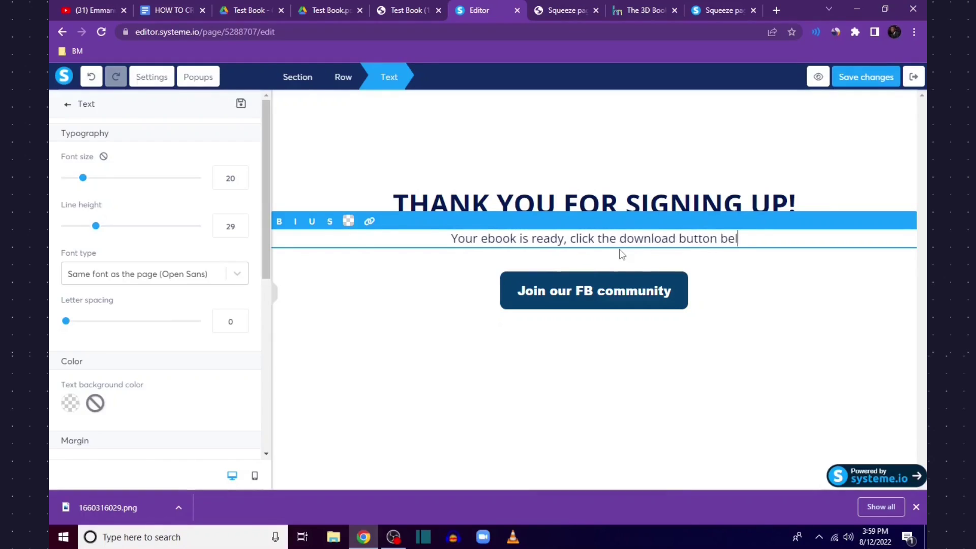
pyautogui.write('ow to download this book')
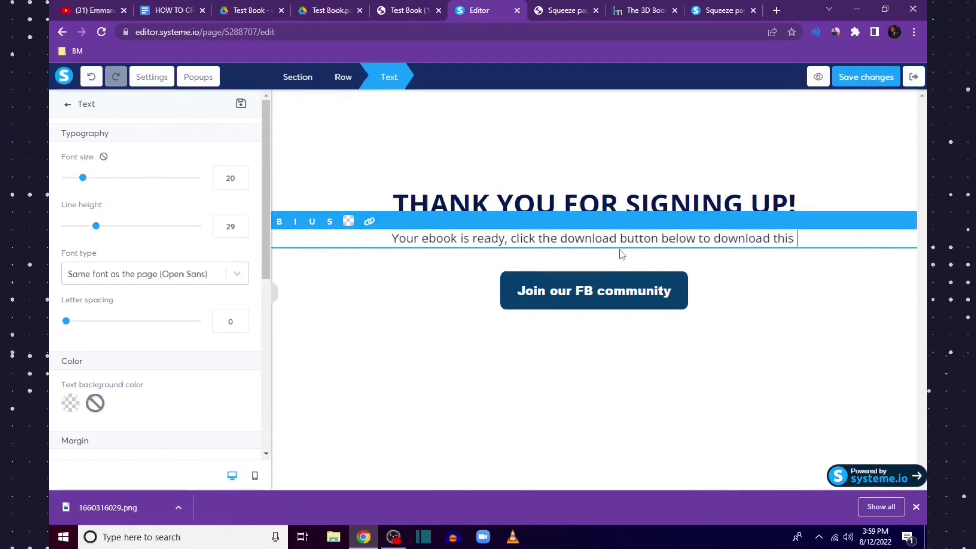
# Relabel the 'Join our FB community' button as DOWNLOAD.
pyautogui.click(564, 325)
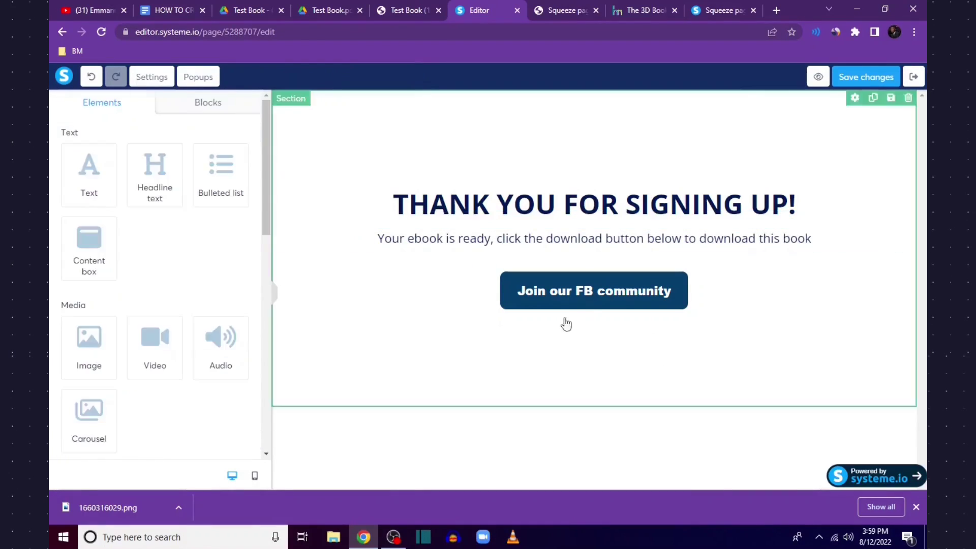
pyautogui.click(590, 292)
pyautogui.scroll(-10, 138, 338)
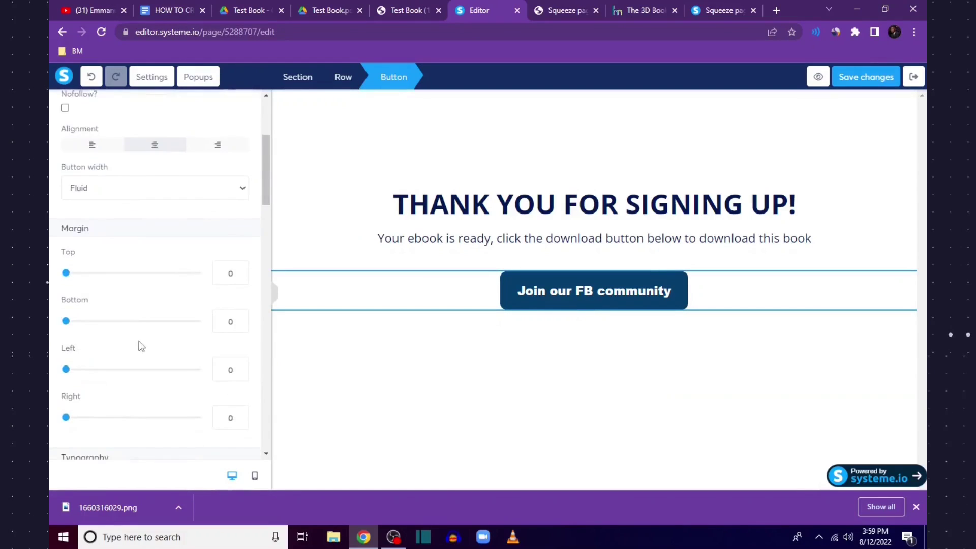
pyautogui.moveTo(158, 193); pyautogui.dragTo(50, 196)
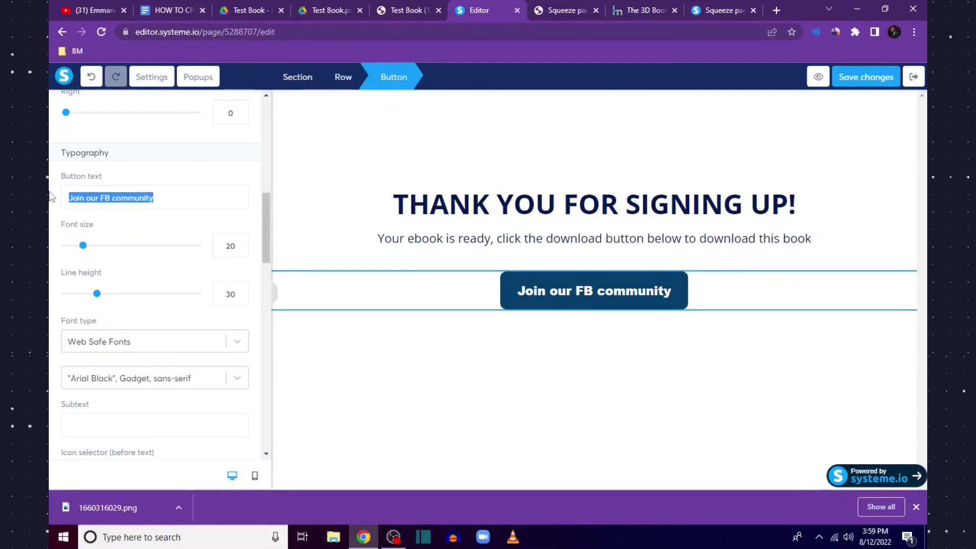
pyautogui.write('Donw')
pyautogui.press('BackSpace')
pyautogui.press('BackSpace')
pyautogui.press('BackSpace')
pyautogui.press('BackSpace')
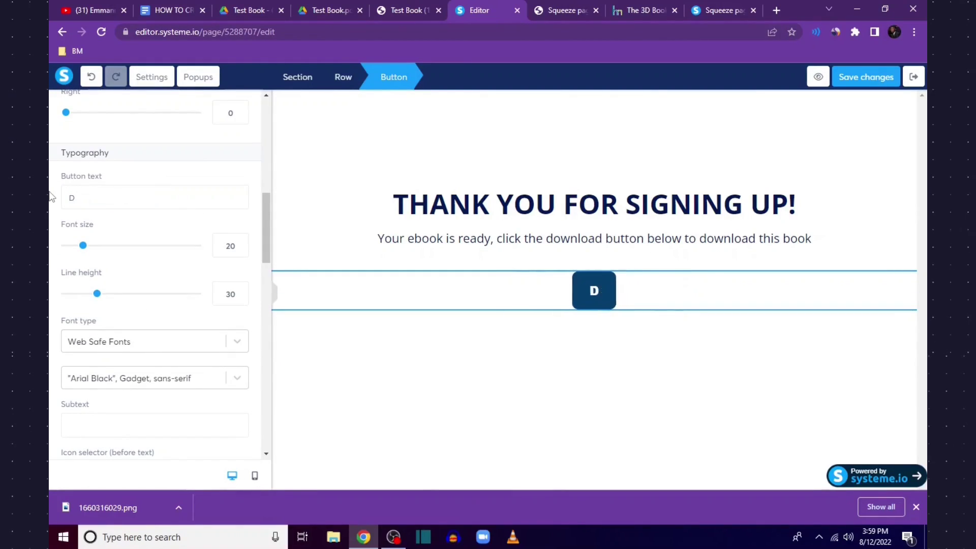
pyautogui.write('DOWNLOAD')
pyautogui.scroll(-5, 172, 351)
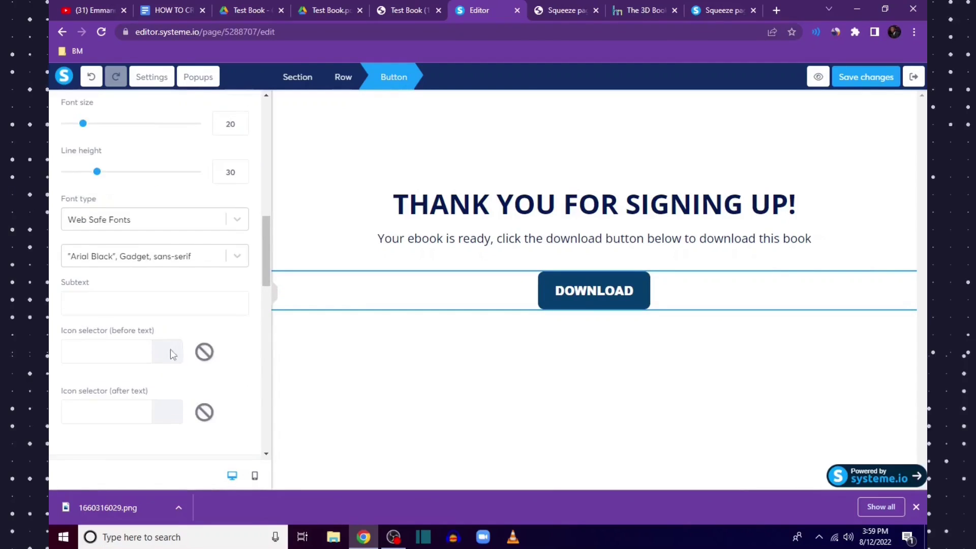
pyautogui.scroll(4, 153, 317)
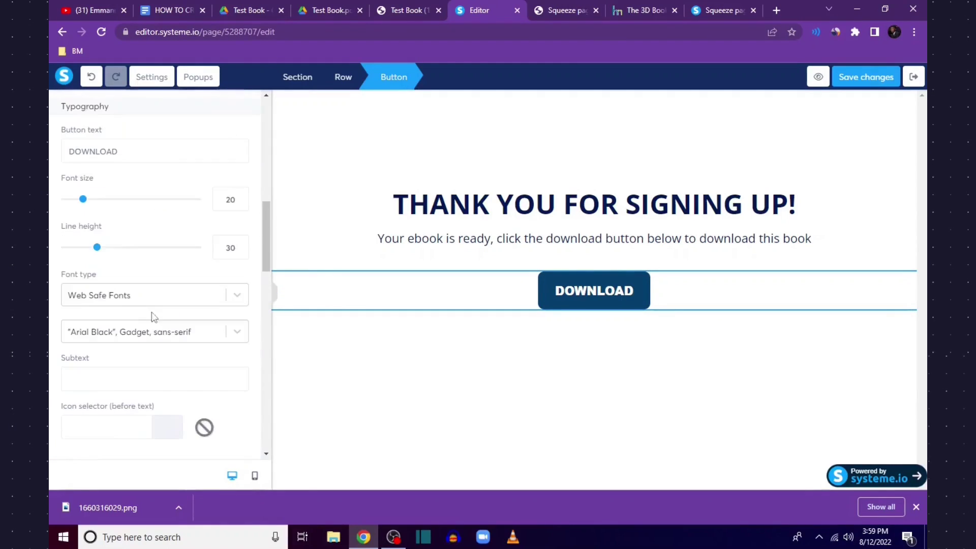
pyautogui.click(547, 333)
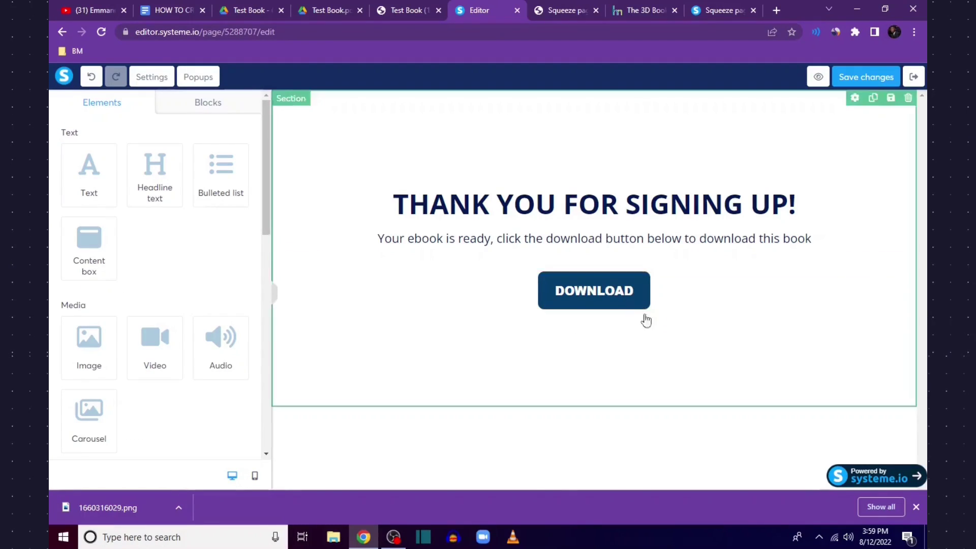
# Keep the DOWNLOAD button's action as Open URL and clear its placeholder # link.
pyautogui.click(173, 13)
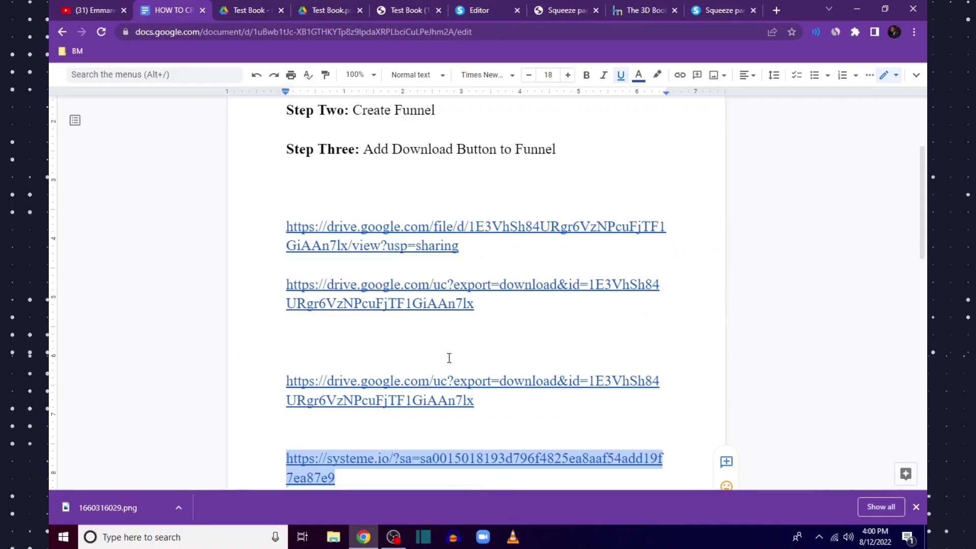
pyautogui.scroll(3, 453, 361)
pyautogui.moveTo(364, 309); pyautogui.dragTo(562, 308)
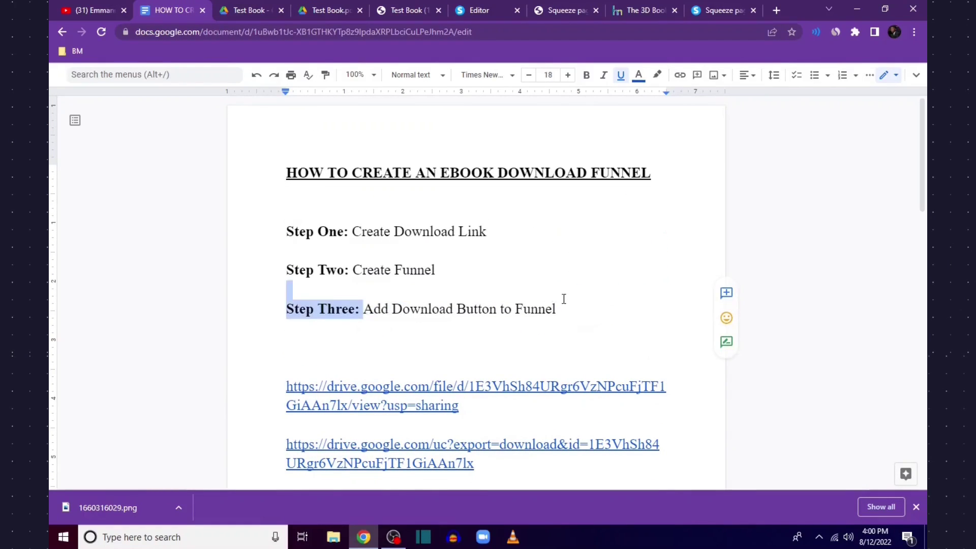
pyautogui.click(509, 8)
pyautogui.click(611, 294)
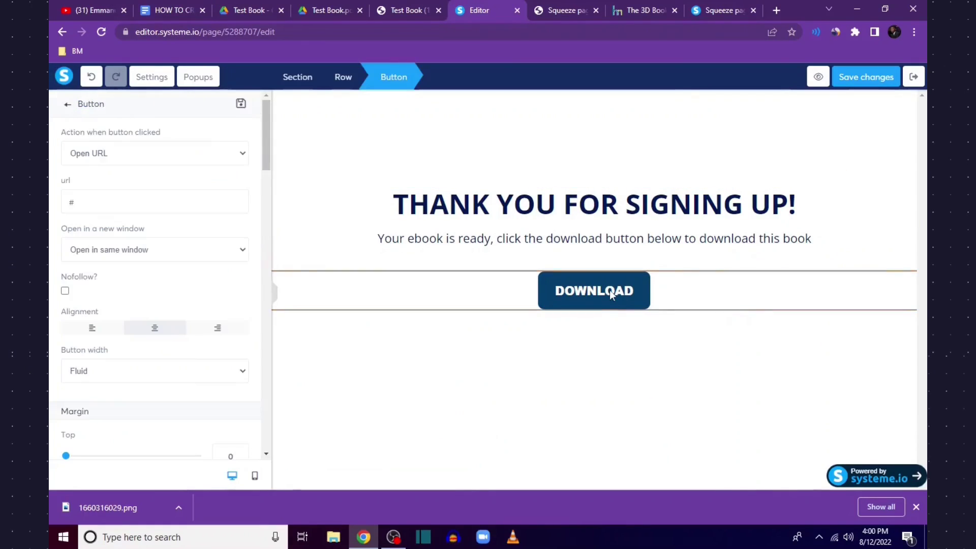
pyautogui.click(142, 155)
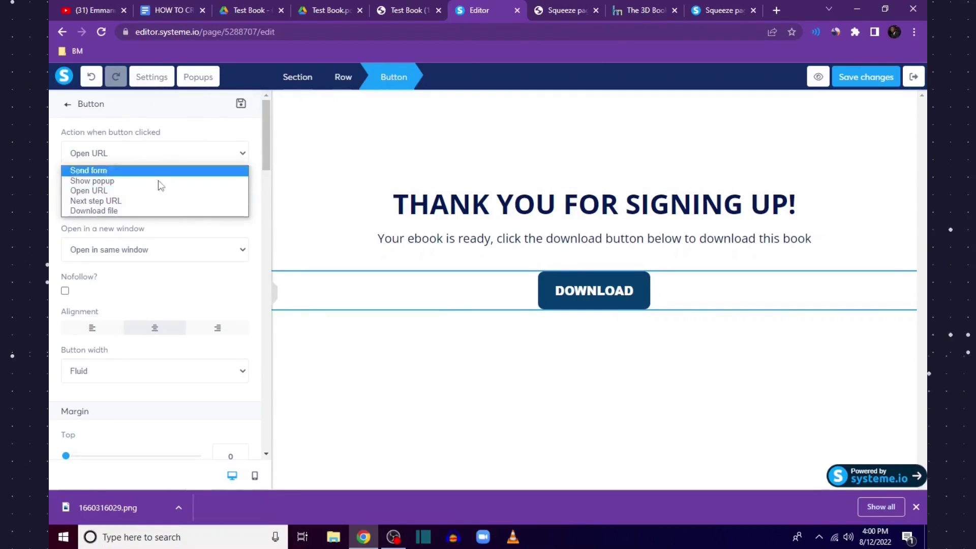
pyautogui.click(138, 191)
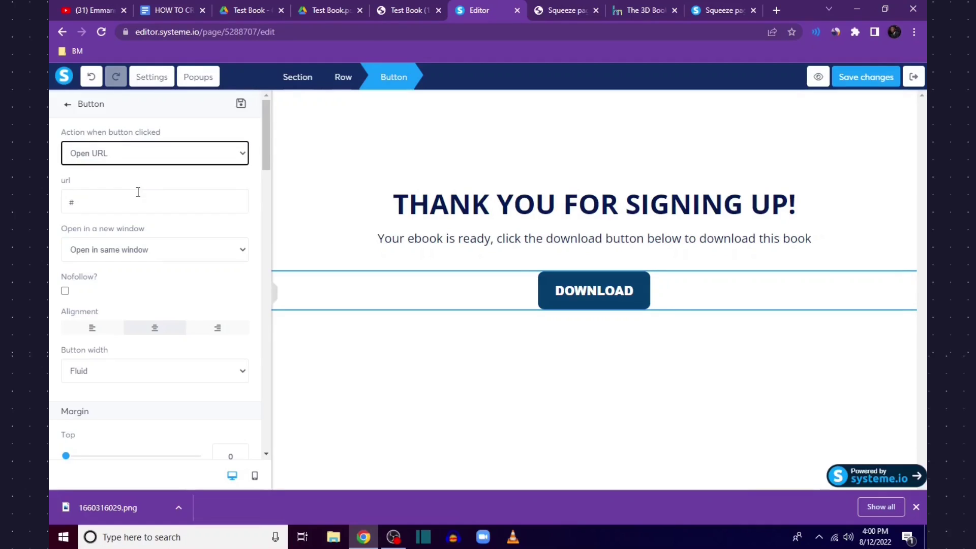
pyautogui.click(138, 193)
pyautogui.press('BackSpace')
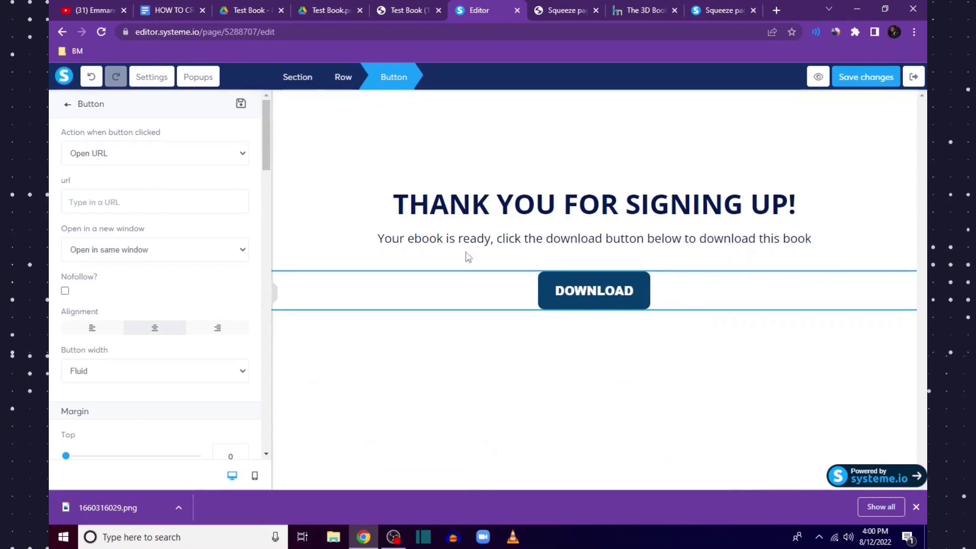
# Paste the Google Drive uc?export=download link as the button URL, save, and exit the editor.
pyautogui.click(165, 10)
pyautogui.scroll(-5, 368, 337)
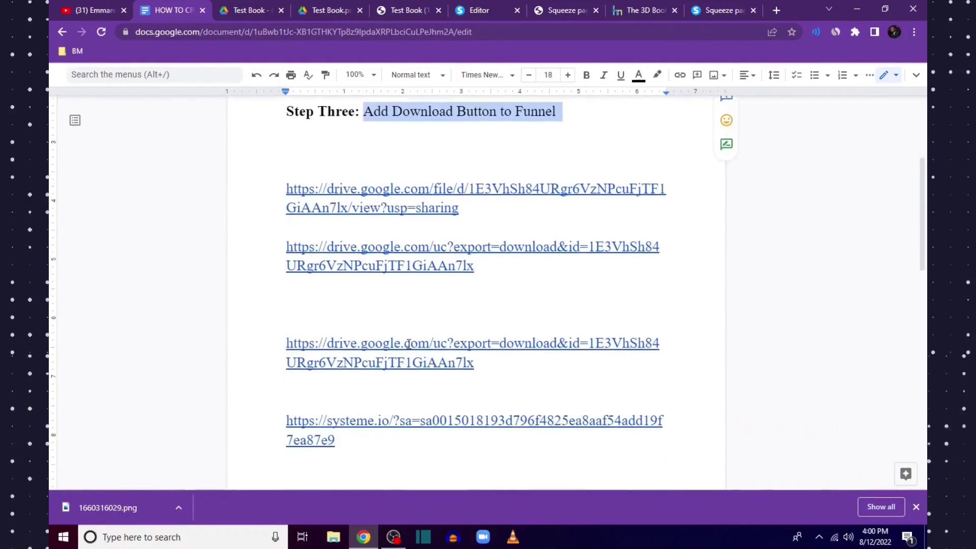
pyautogui.click(384, 317)
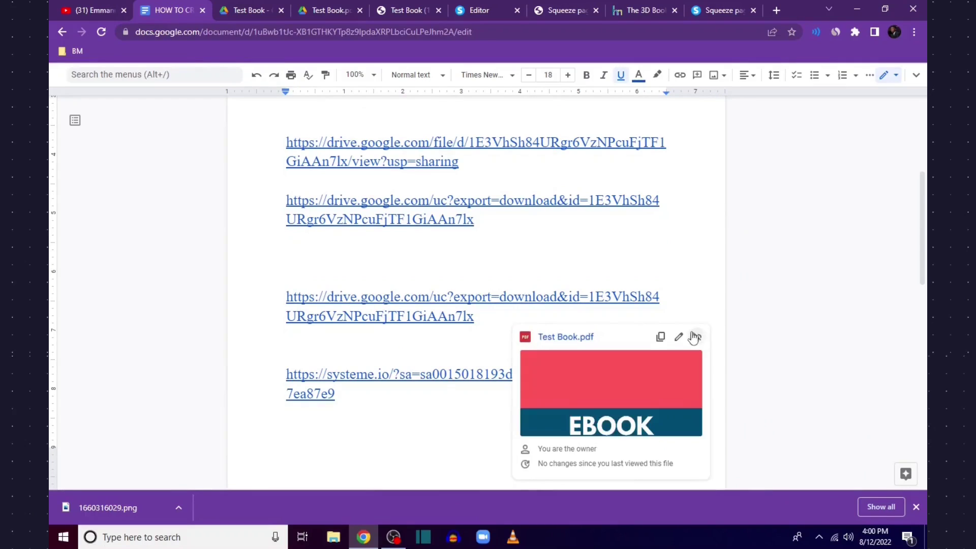
pyautogui.click(661, 336)
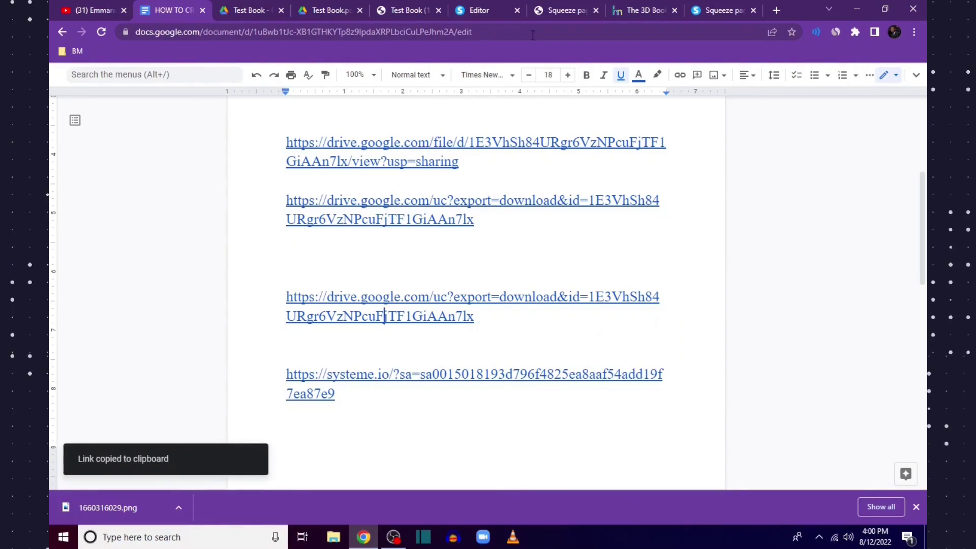
pyautogui.click(477, 10)
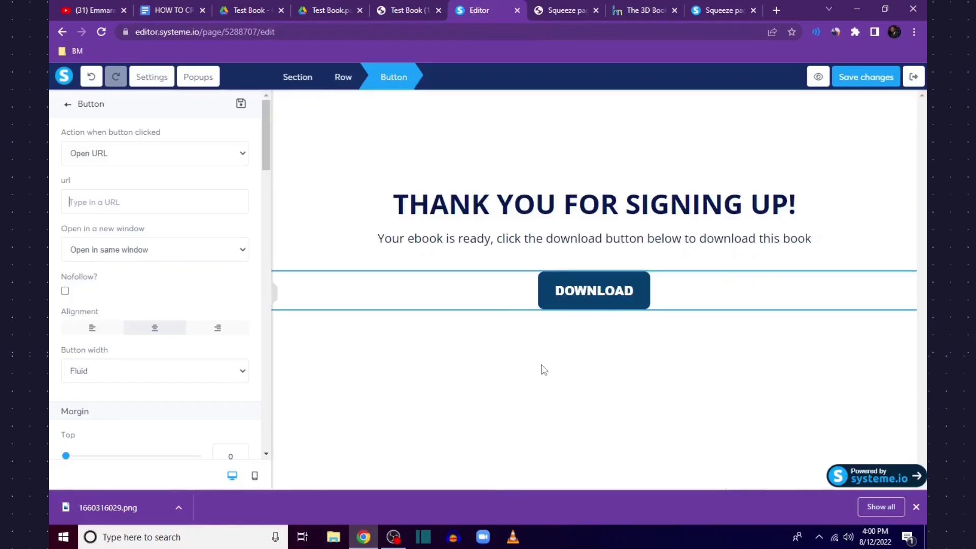
pyautogui.click(81, 202)
pyautogui.hotkey('ctrl', 'v')
pyautogui.scroll(-5, 182, 276)
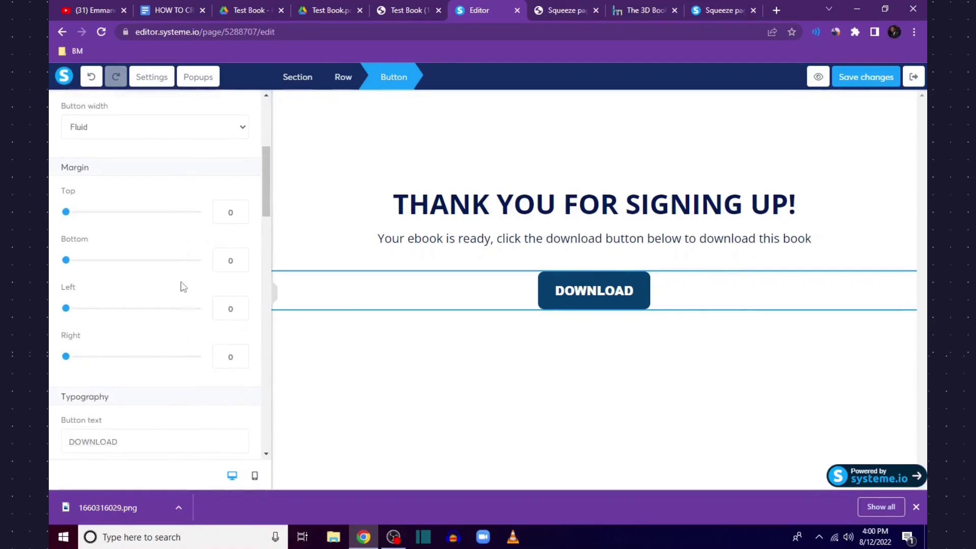
pyautogui.scroll(-8, 182, 276)
pyautogui.click(855, 77)
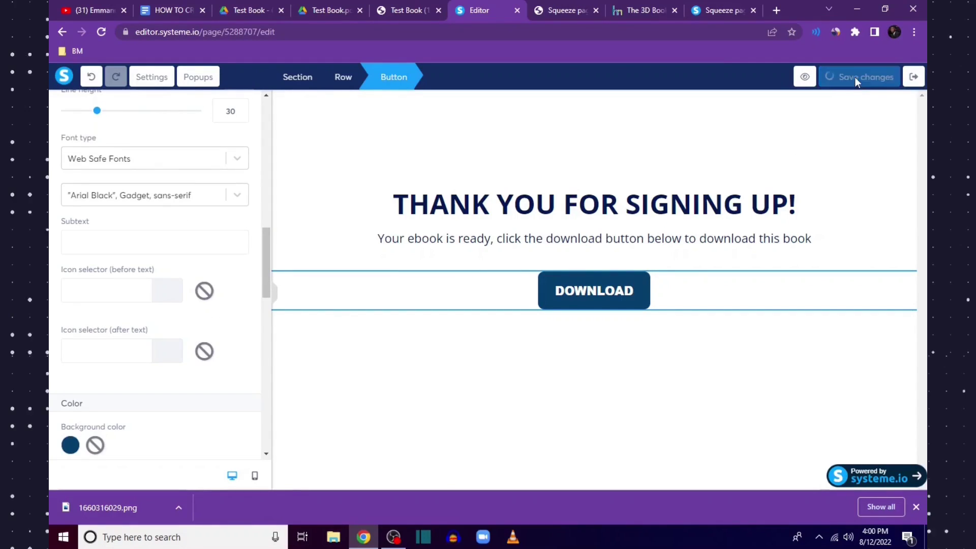
pyautogui.click(915, 76)
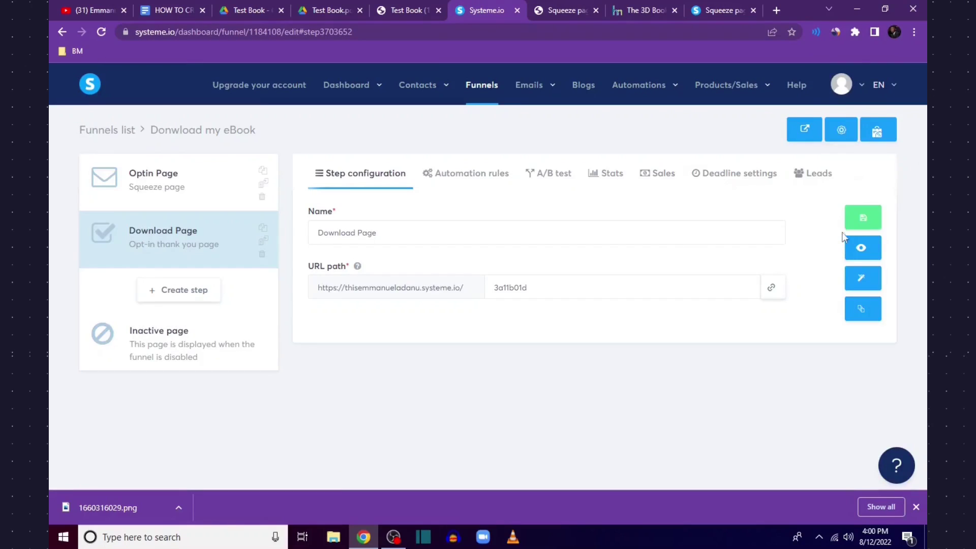
# Save the Download Page step and paste the Optin Page's /download address into a new tab.
pyautogui.click(862, 216)
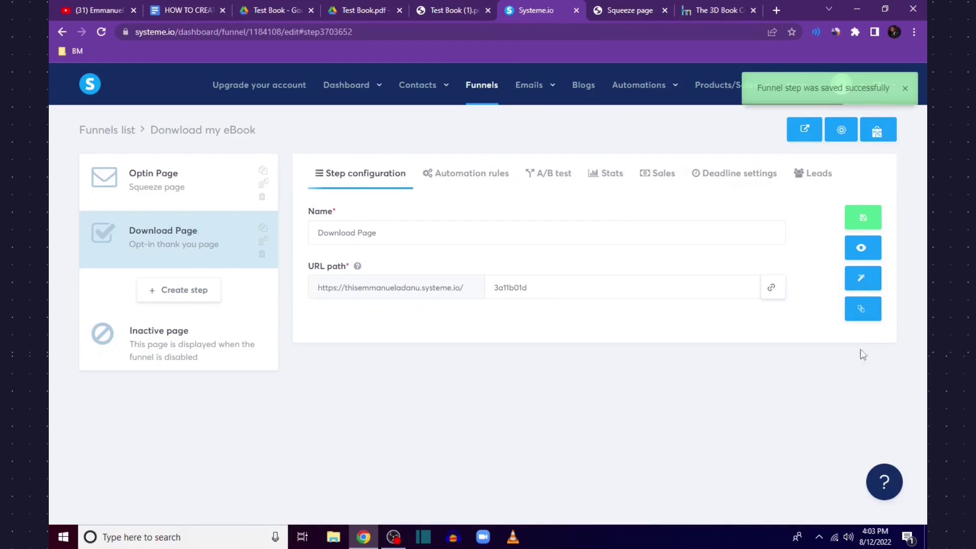
pyautogui.click(161, 192)
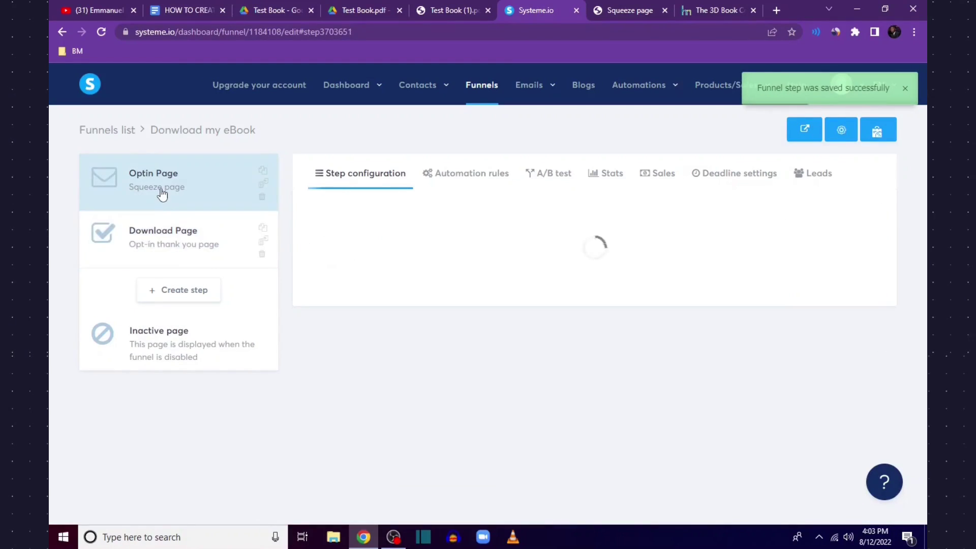
pyautogui.click(782, 294)
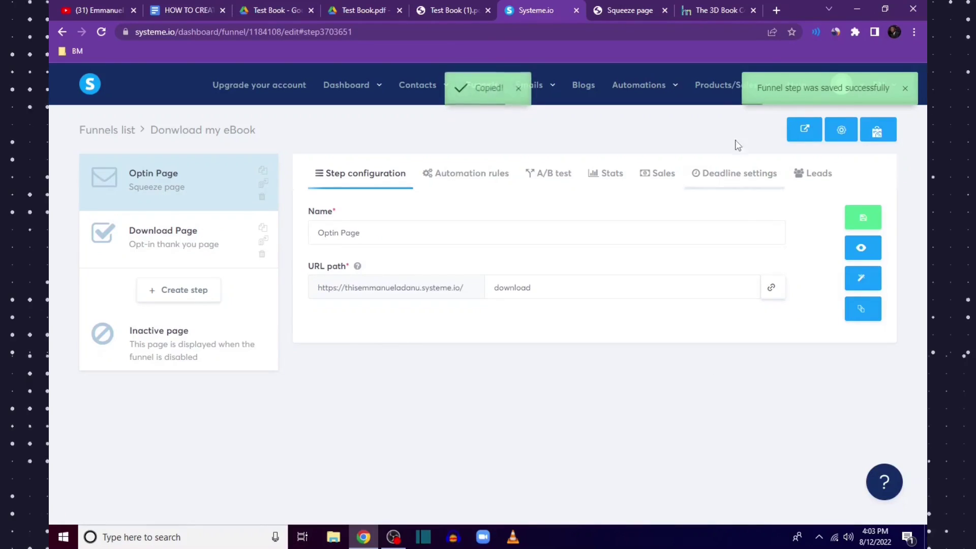
pyautogui.click(774, 10)
pyautogui.hotkey('ctrl', 'v')
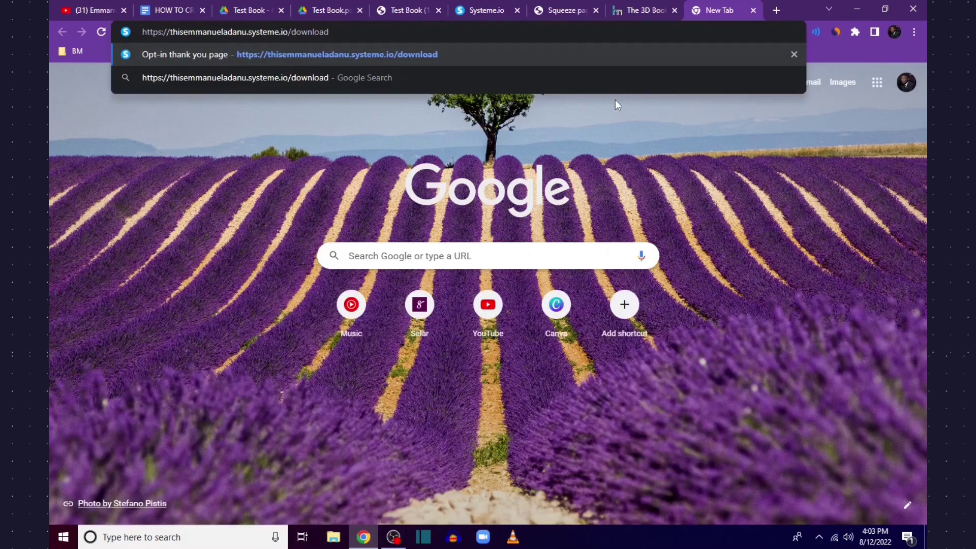
# Load the live opt-in page and submit the form with a test first name and email.
pyautogui.press('Return')
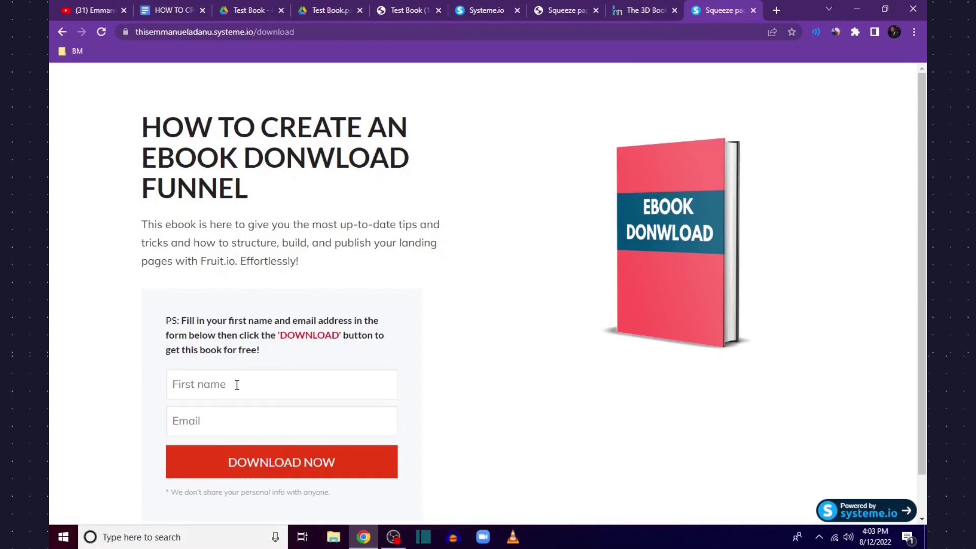
pyautogui.click(237, 385)
pyautogui.click(264, 412)
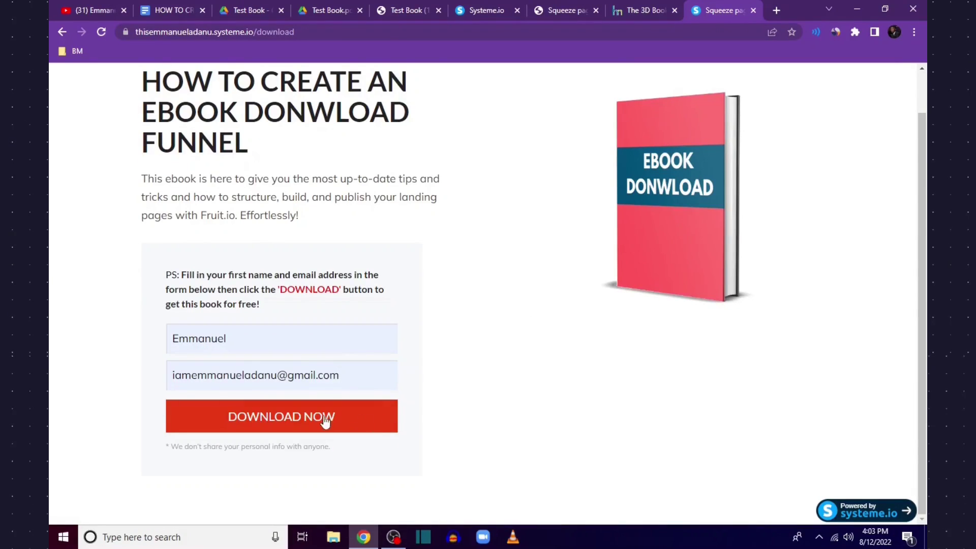
pyautogui.click(309, 418)
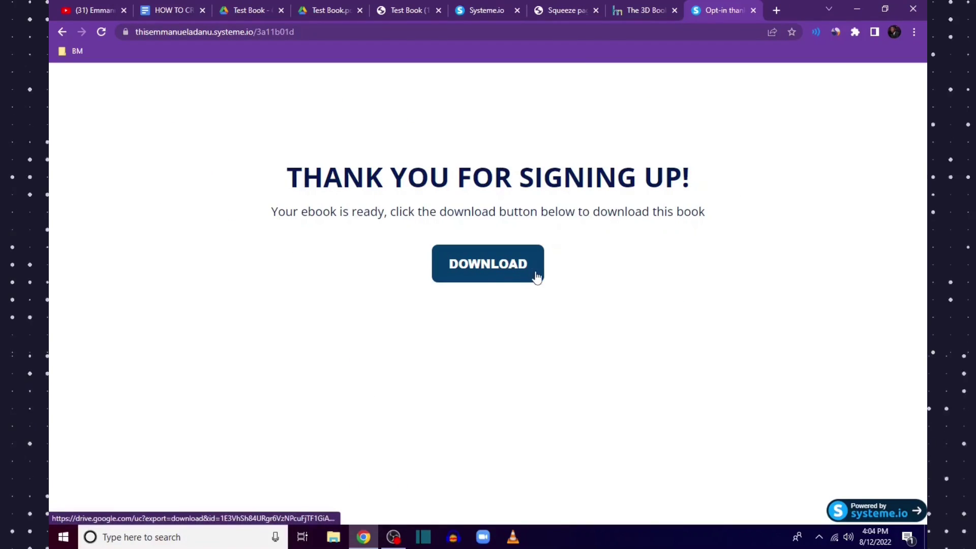
# Verify the thank-you page's DOWNLOAD button delivers the Test Book PDF, then return to the funnel.
pyautogui.click(505, 276)
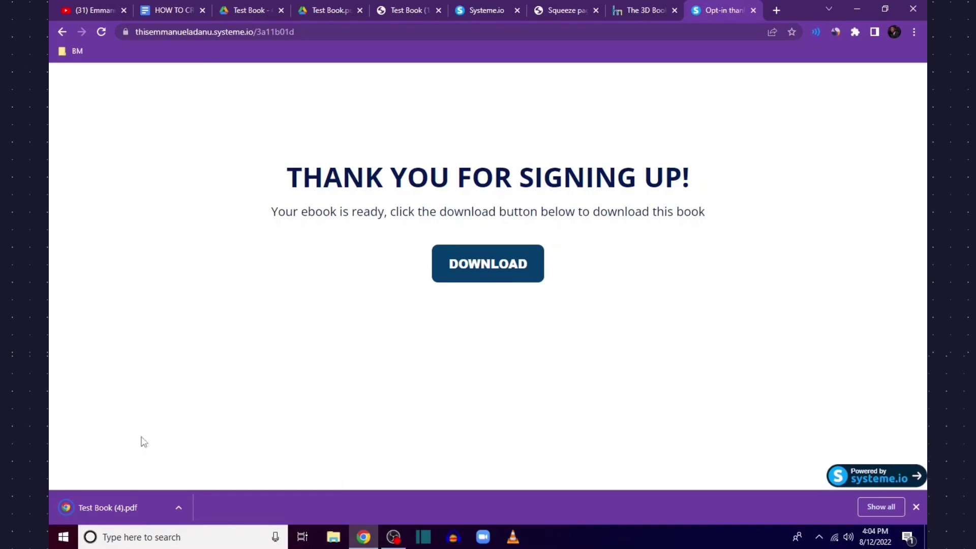
pyautogui.click(89, 507)
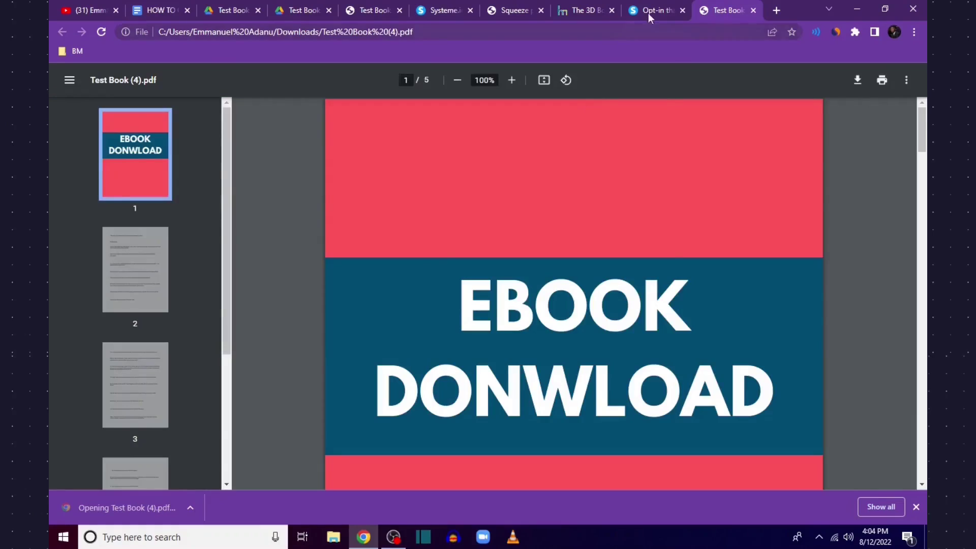
pyautogui.click(650, 10)
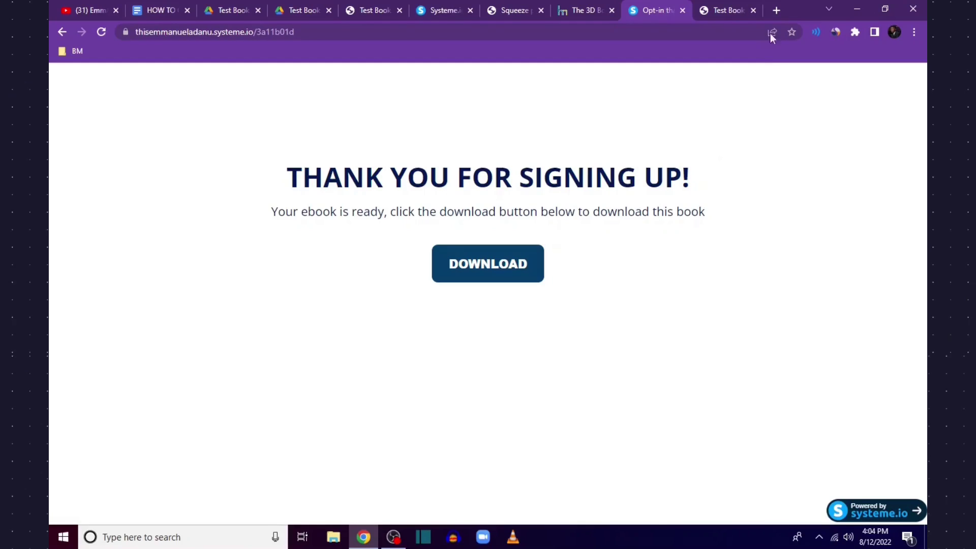
pyautogui.click(727, 10)
pyautogui.click(646, 12)
pyautogui.click(435, 12)
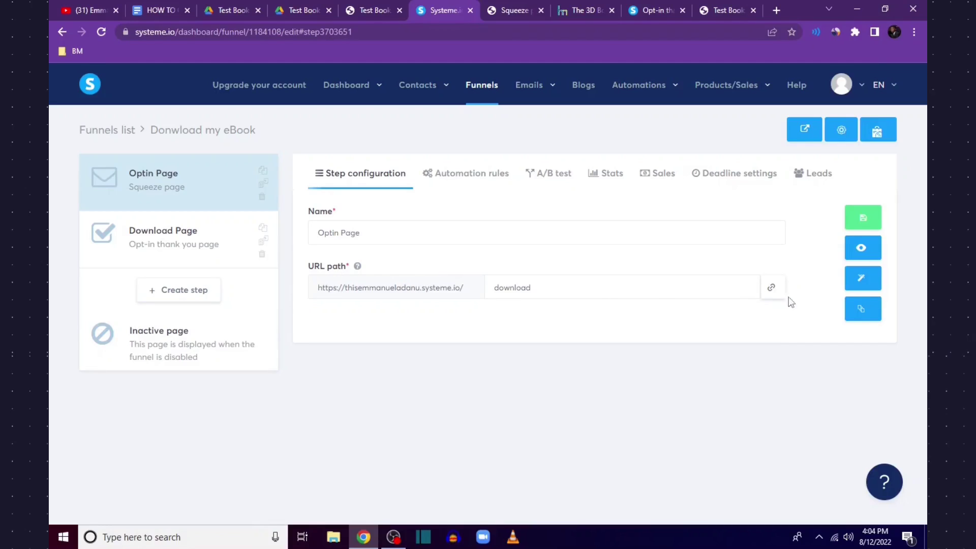
# Rename the account subdomain to freebook in Settings > Domains and save it.
pyautogui.click(772, 288)
pyautogui.moveTo(349, 295); pyautogui.dragTo(413, 293)
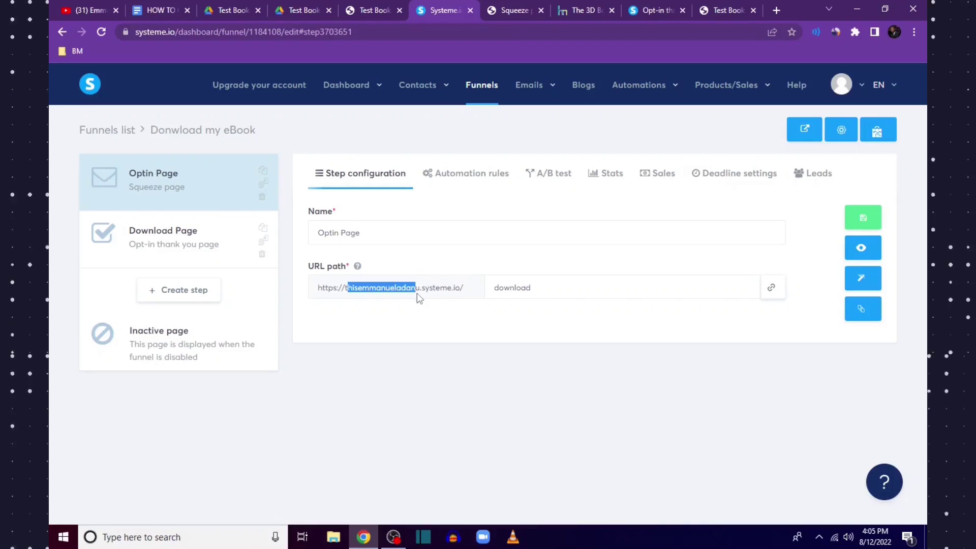
pyautogui.moveTo(841, 84)
pyautogui.click(810, 138)
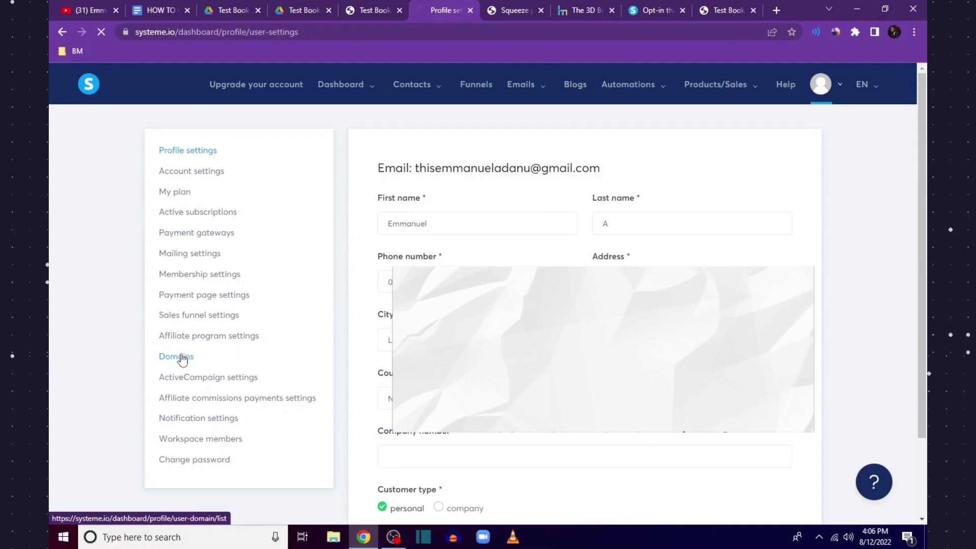
pyautogui.click(182, 358)
pyautogui.click(551, 204)
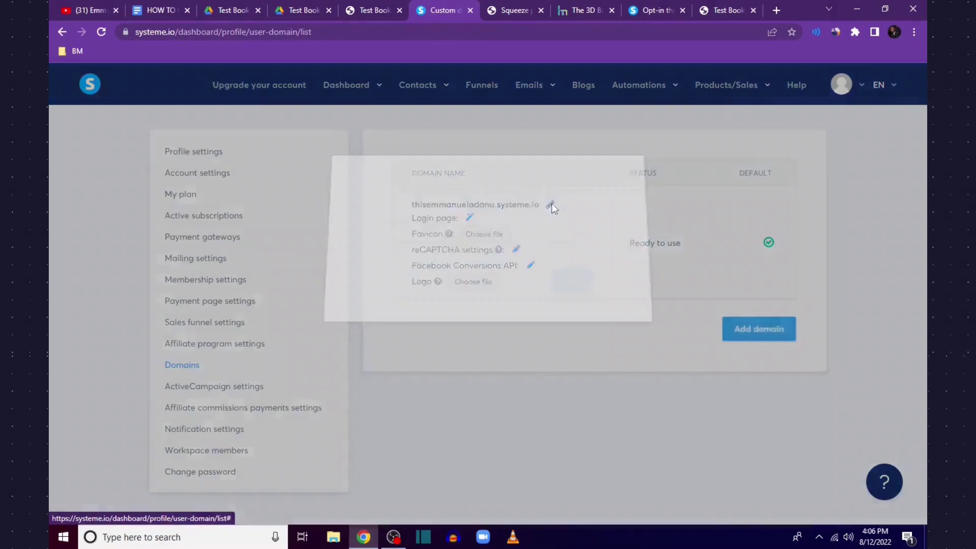
pyautogui.doubleClick(506, 247)
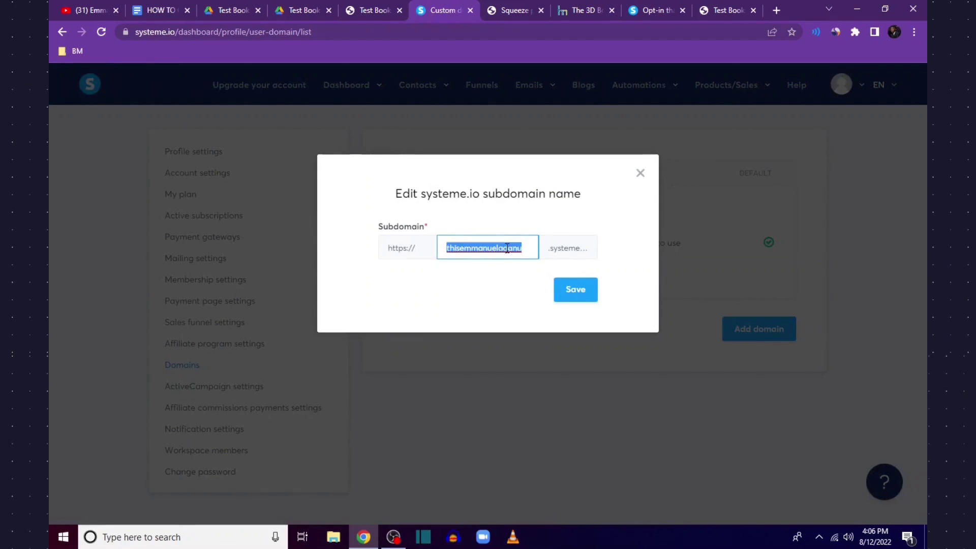
pyautogui.press('BackSpace')
pyautogui.write('freebook')
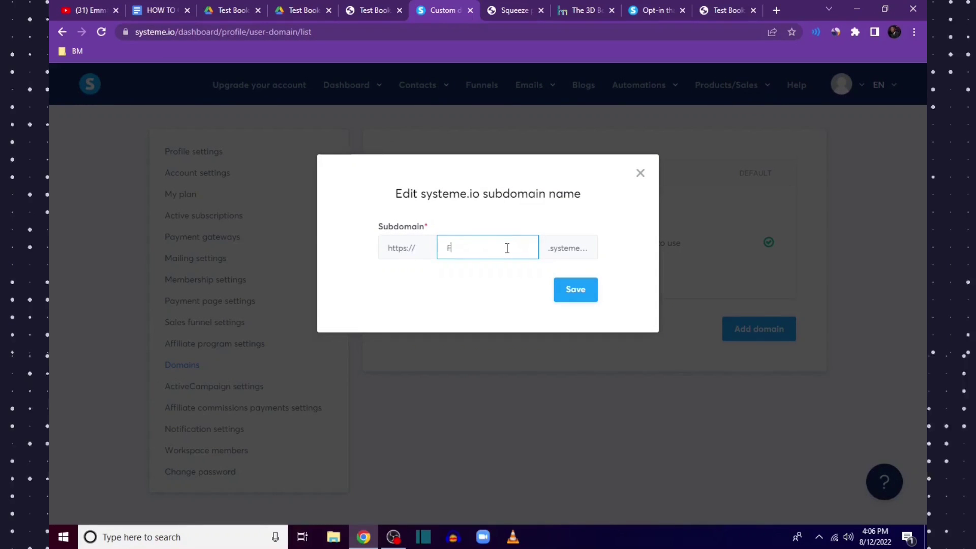
pyautogui.click(577, 291)
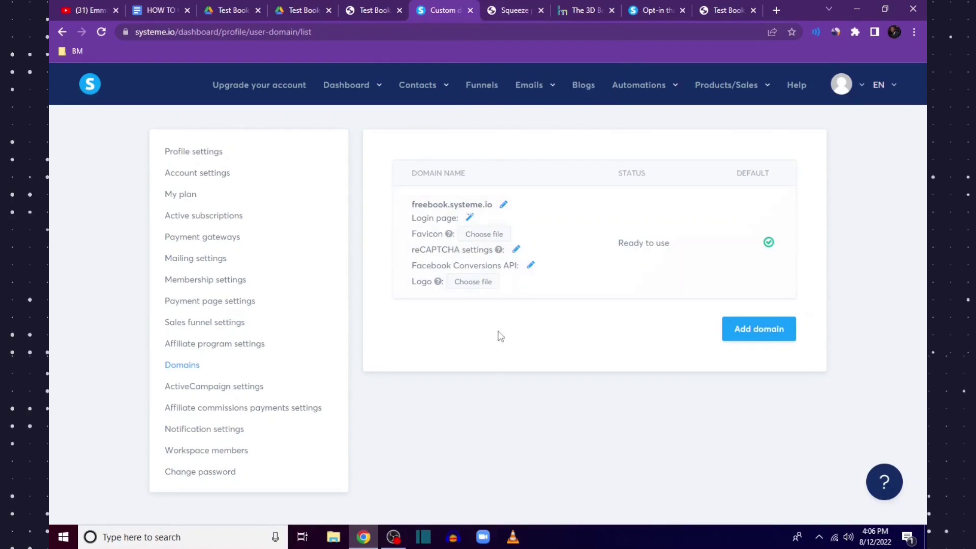
# Go to the Funnels list showing the 'Donwload my eBook' funnel.
pyautogui.click(482, 85)
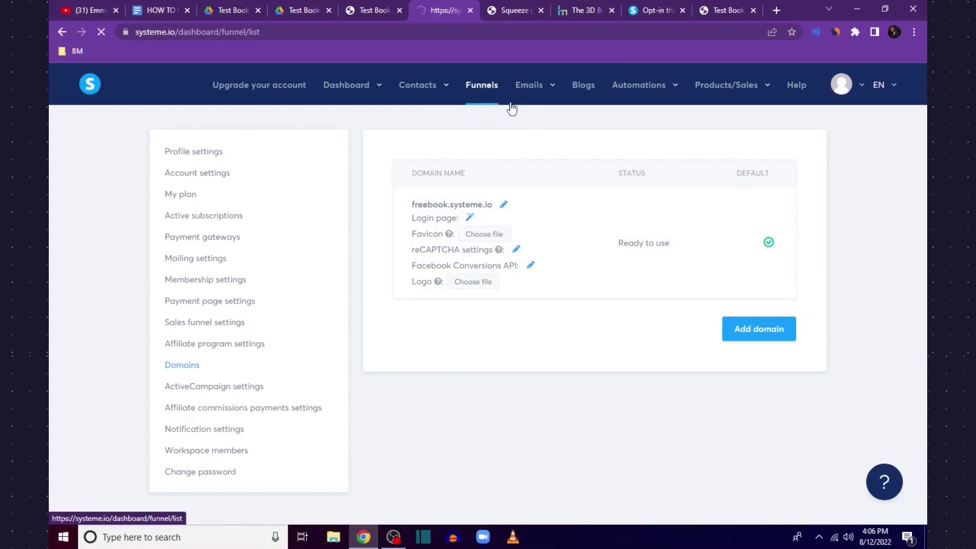
pyautogui.moveTo(732, 201)
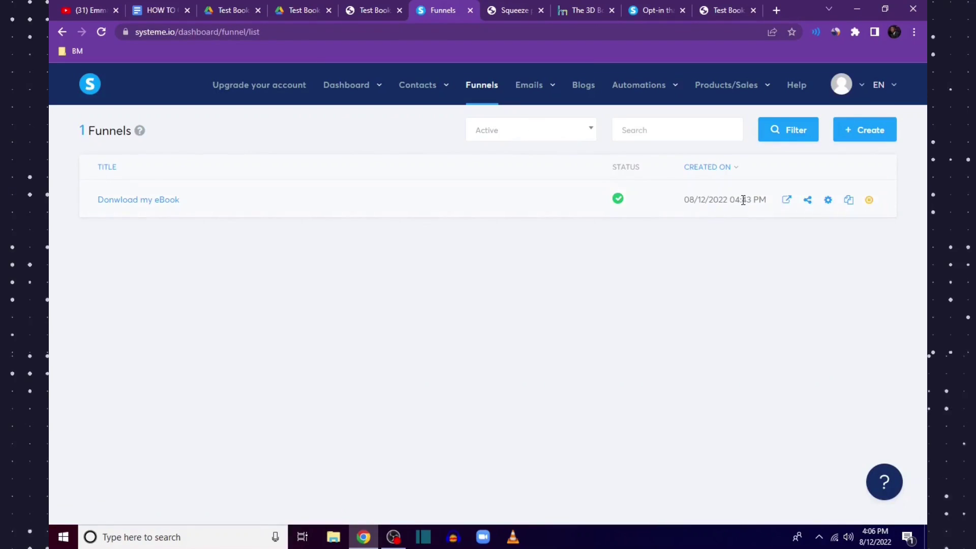